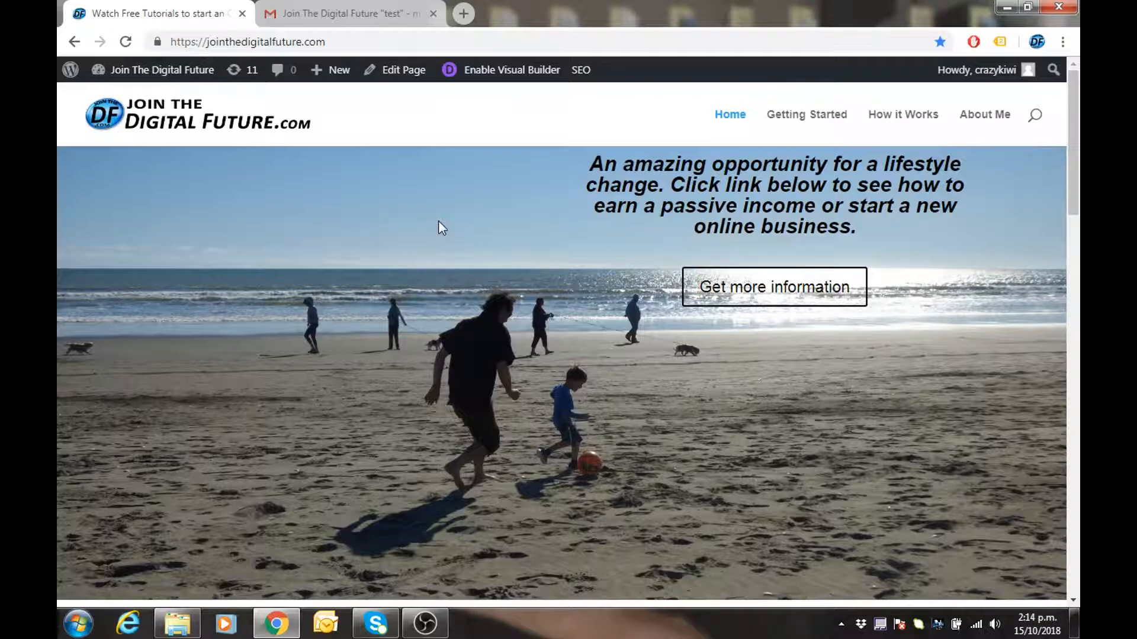
# - Look over the website's home page and open its Contact Me page to examine the current content
pyautogui.scroll(-5, 438, 222)
pyautogui.scroll(-15, 439, 223)
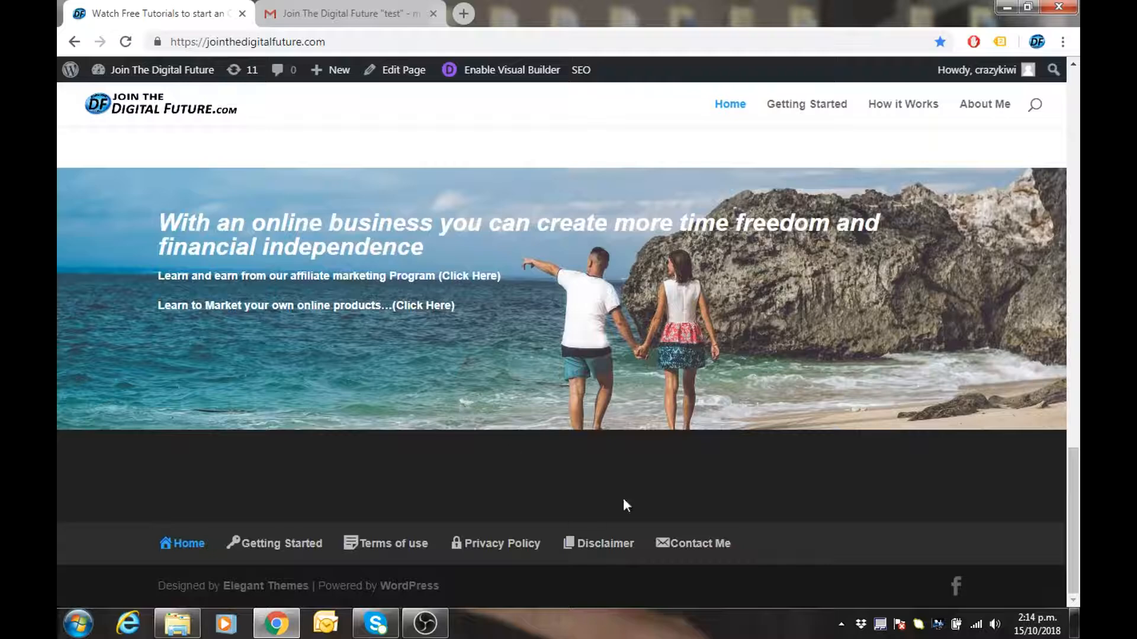
pyautogui.click(699, 542)
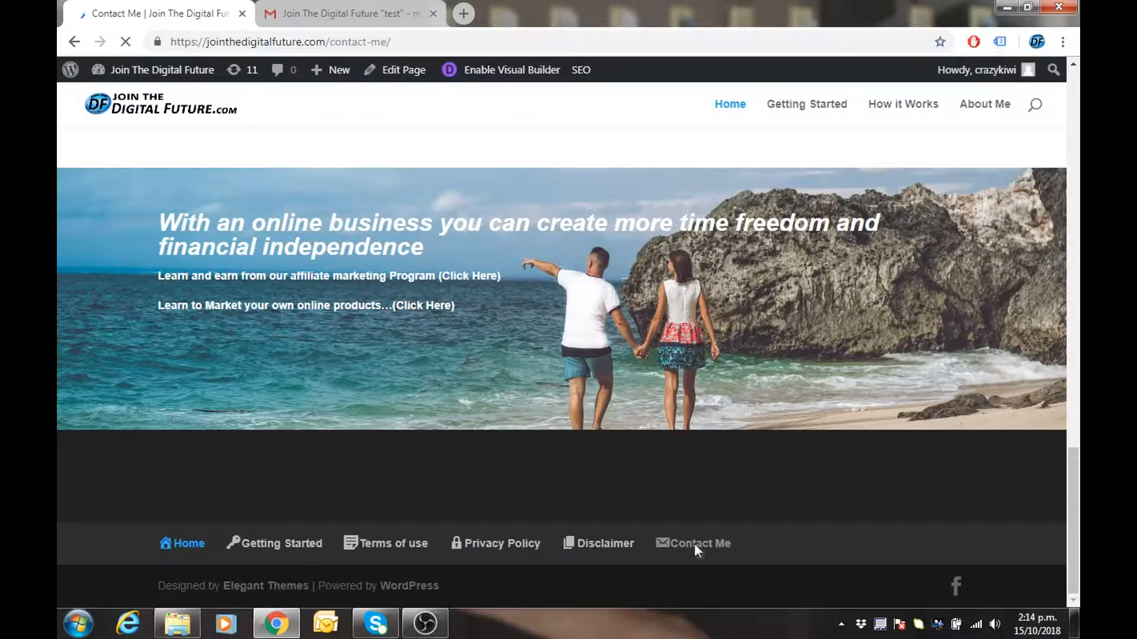
pyautogui.scroll(-3, 543, 301)
pyautogui.scroll(3, 543, 301)
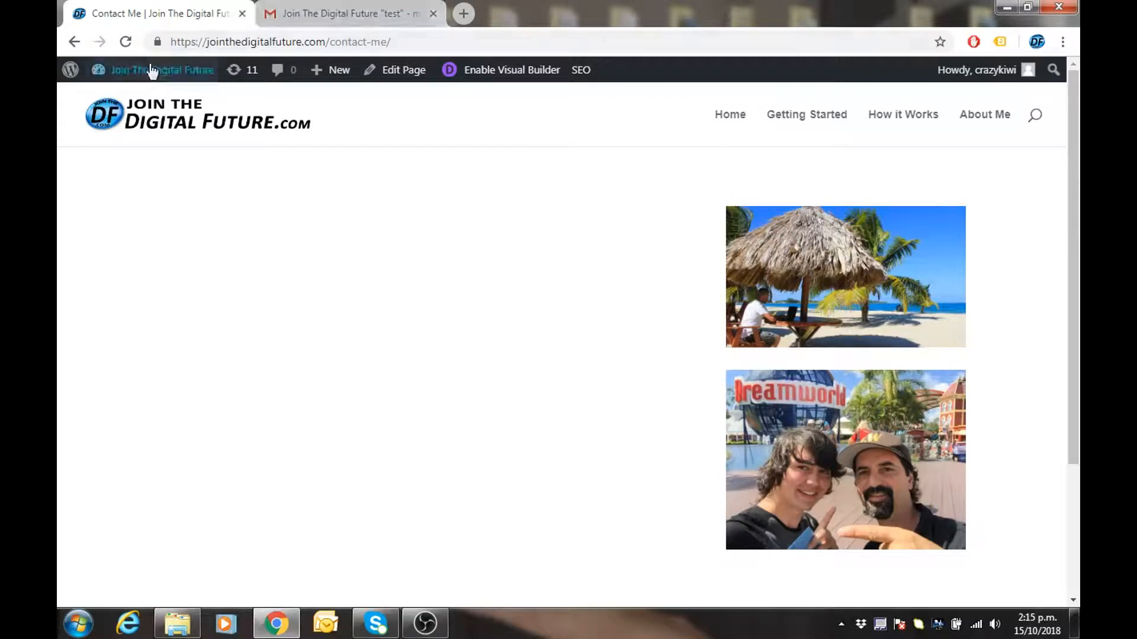
# - Go to the site's WordPress dashboard and open the page for adding new plugins
pyautogui.moveTo(148, 74)
pyautogui.click(112, 96)
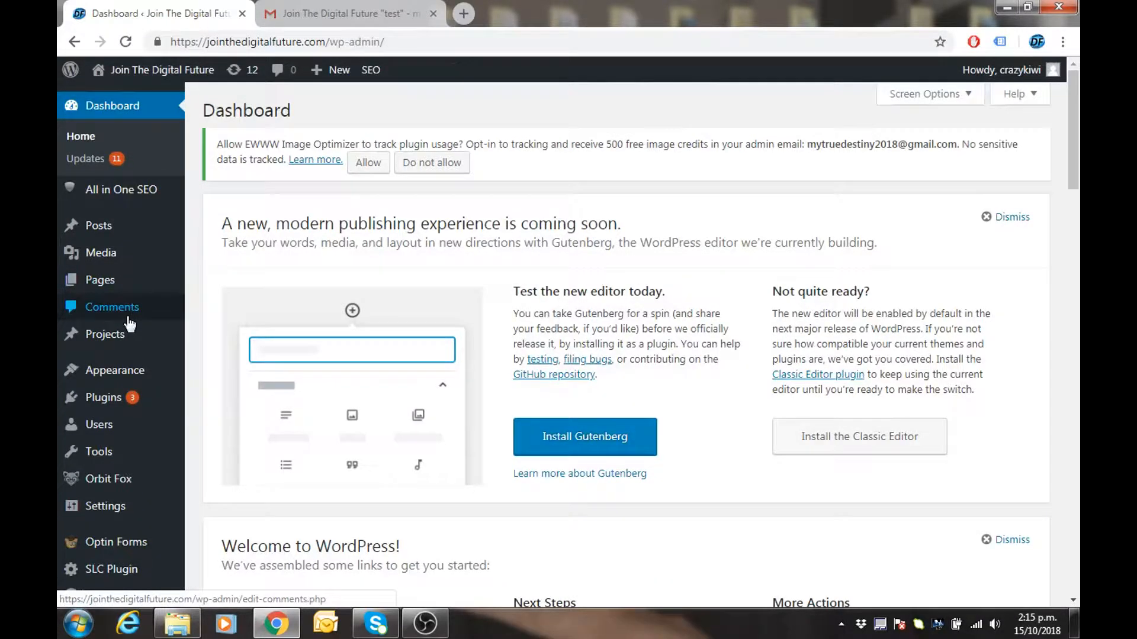
pyautogui.scroll(-3, 129, 324)
pyautogui.moveTo(106, 367)
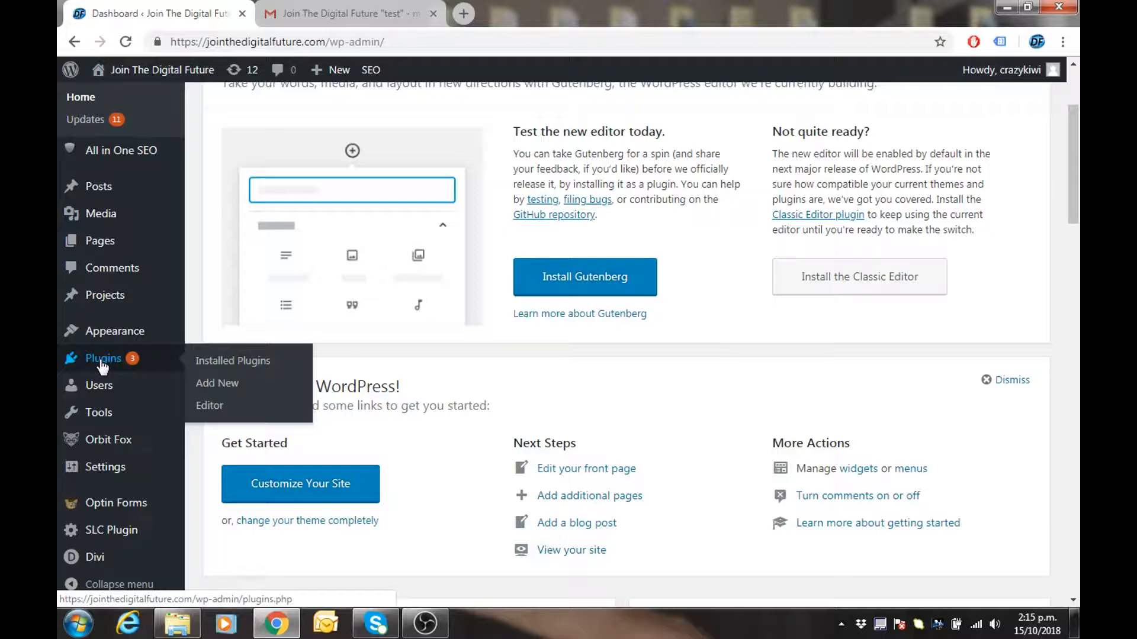
pyautogui.click(222, 384)
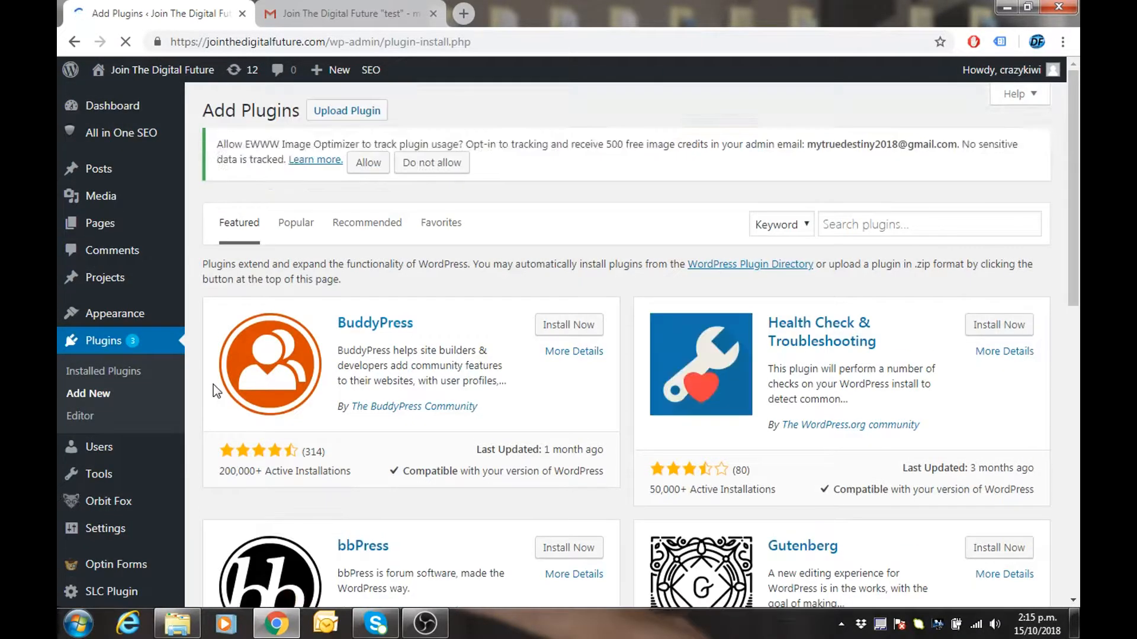
# - Search for "contact form 7", then install and activate the Contact Form 7 plugin
pyautogui.click(841, 226)
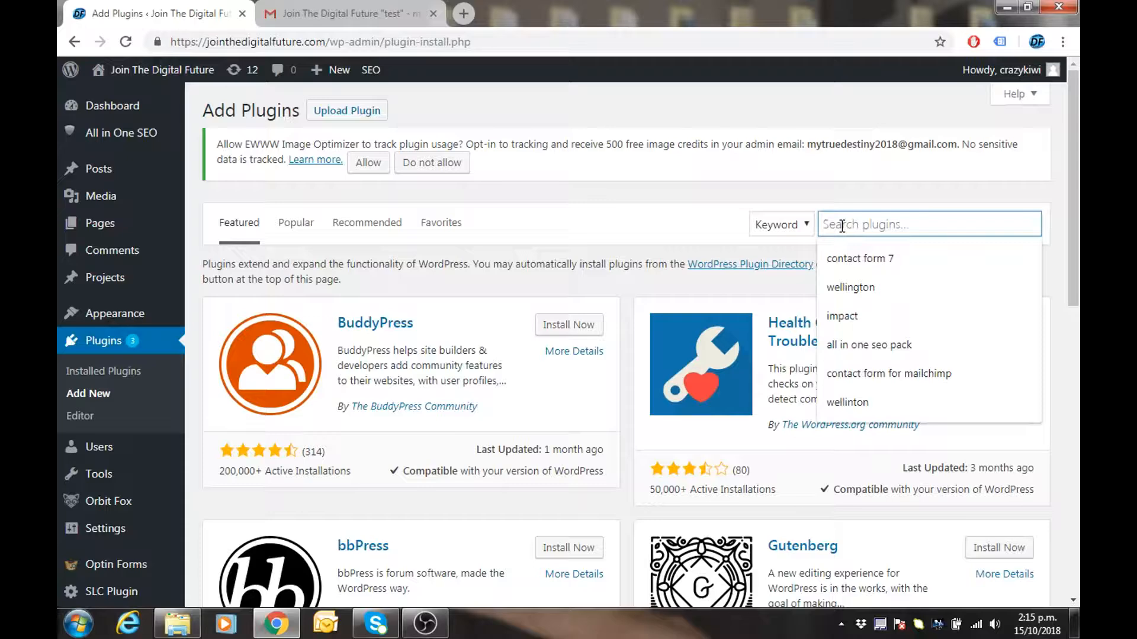
pyautogui.click(837, 257)
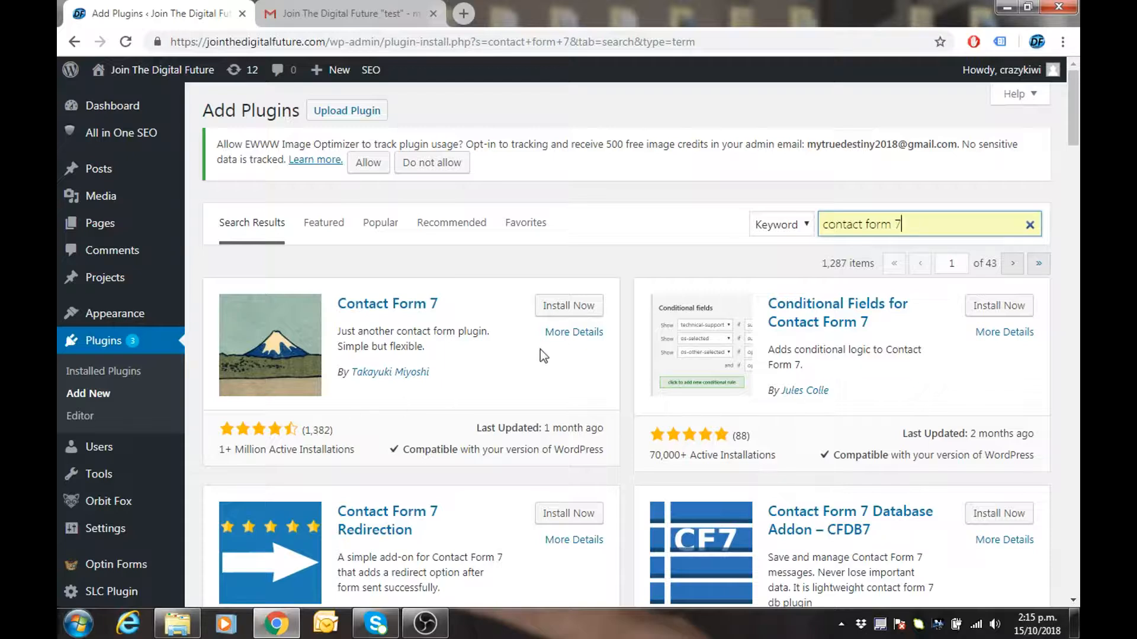
pyautogui.click(562, 308)
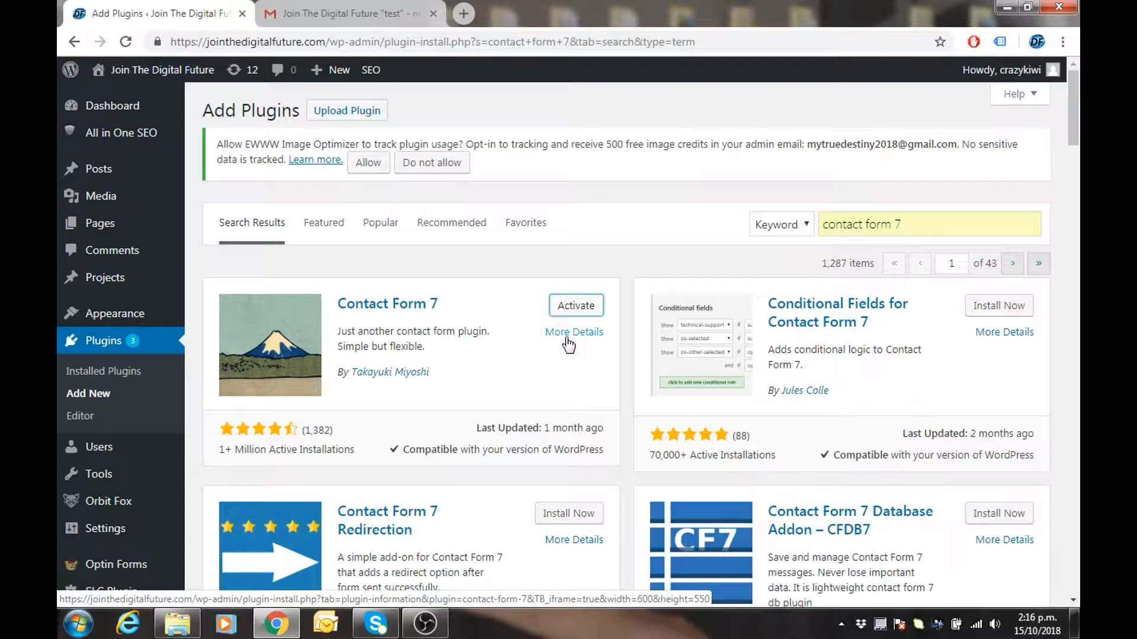
pyautogui.click(578, 308)
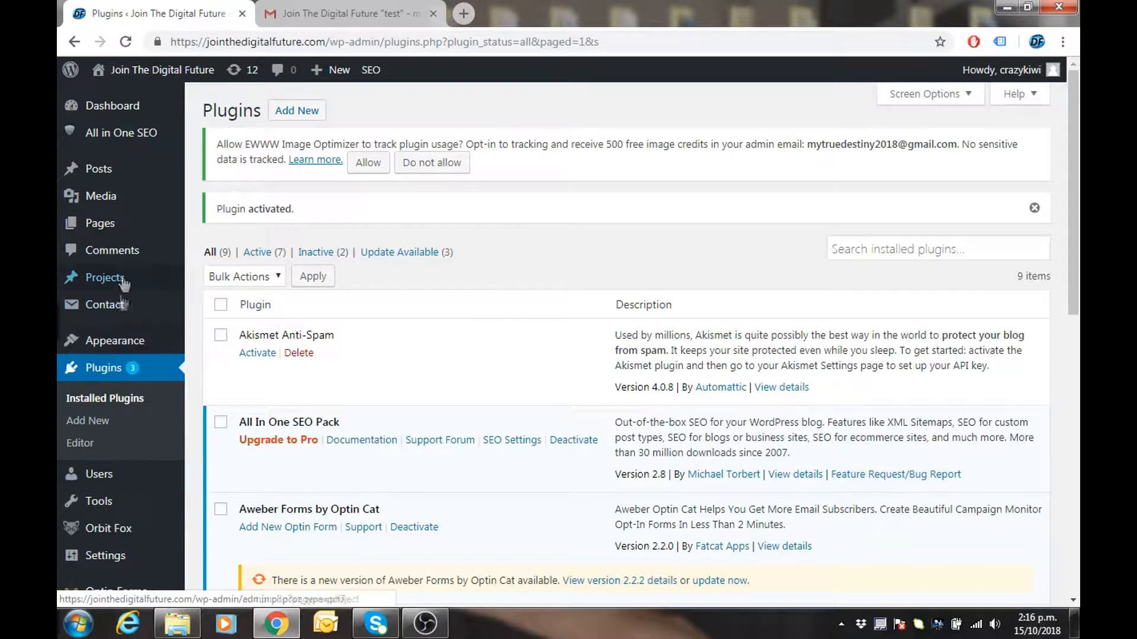
# - Open Contact form 1 from the list of contact forms for editing
pyautogui.moveTo(107, 312)
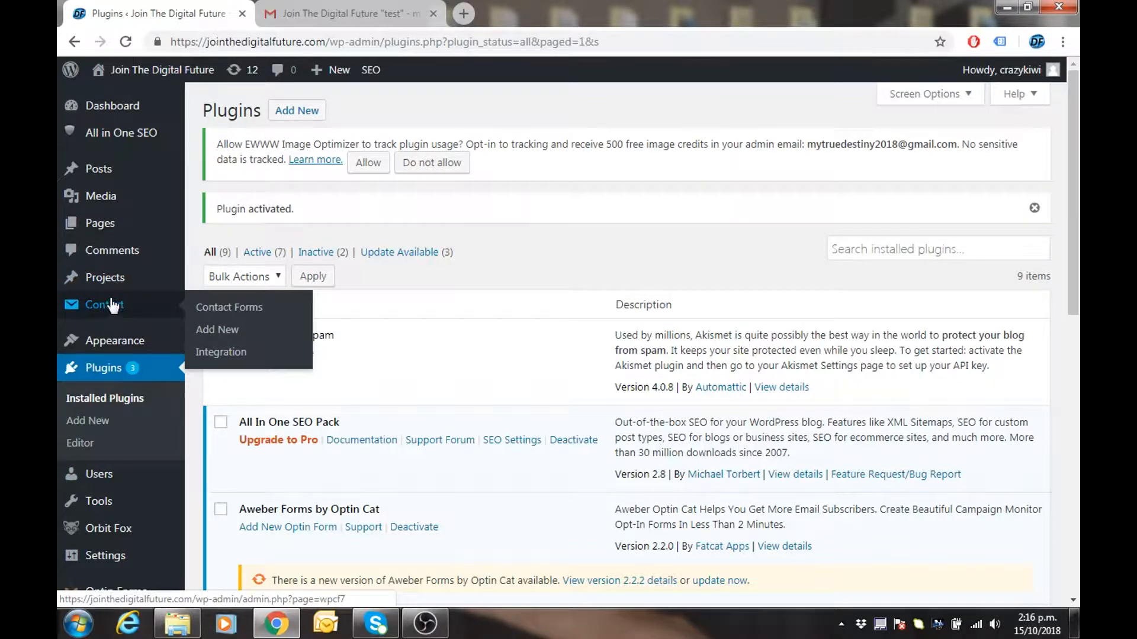
pyautogui.click(247, 308)
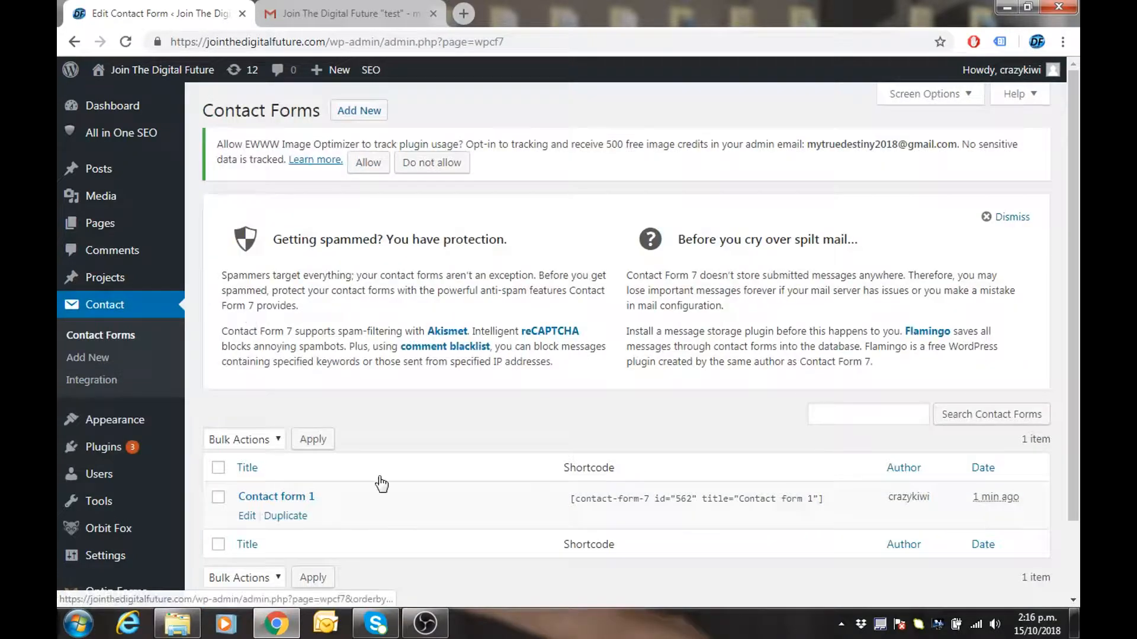
pyautogui.scroll(-3, 396, 456)
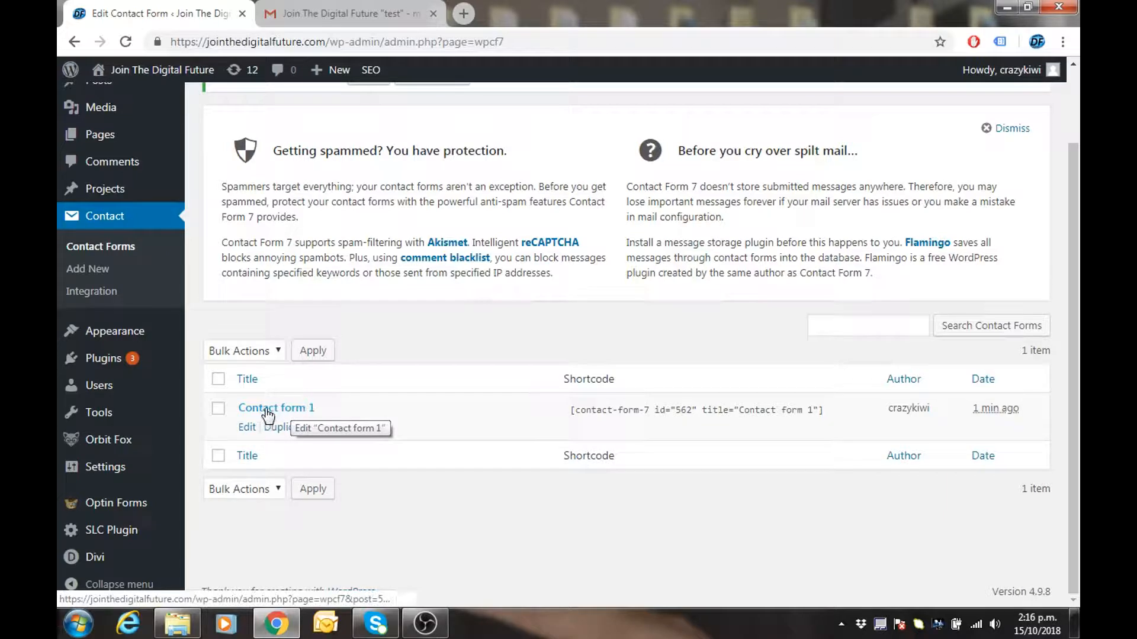
pyautogui.rightClick(600, 415)
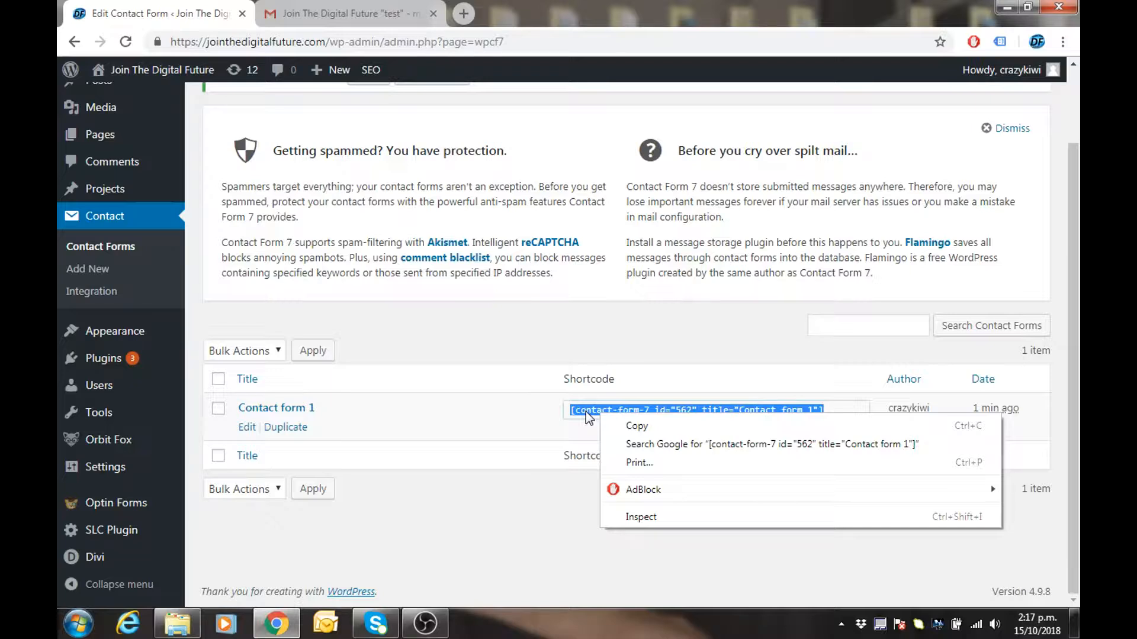
pyautogui.click(246, 428)
pyautogui.click(246, 428)
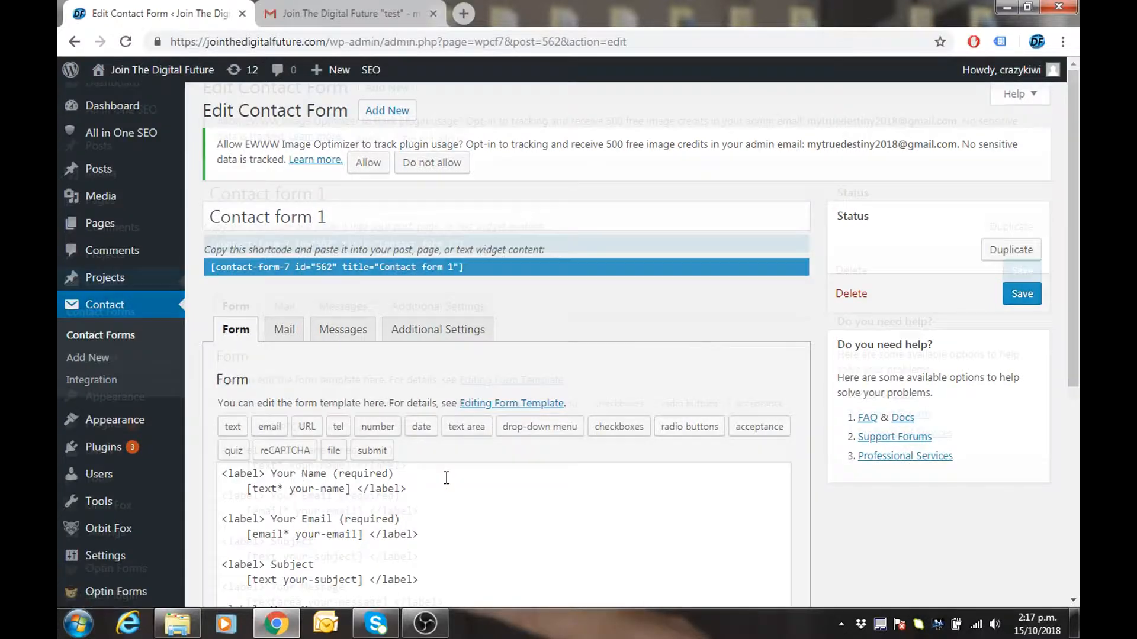
# - Examine the form template and the mail settings of Contact form 1, including recipient, sender, subject, headers and message body
pyautogui.scroll(-3, 447, 477)
pyautogui.click(273, 310)
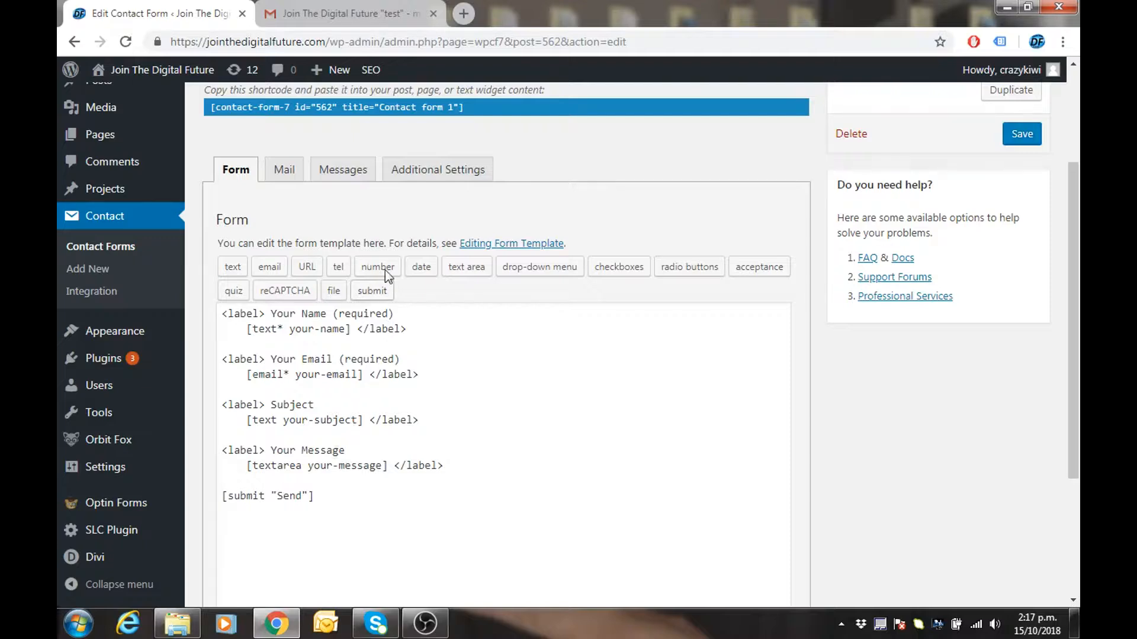
pyautogui.click(282, 171)
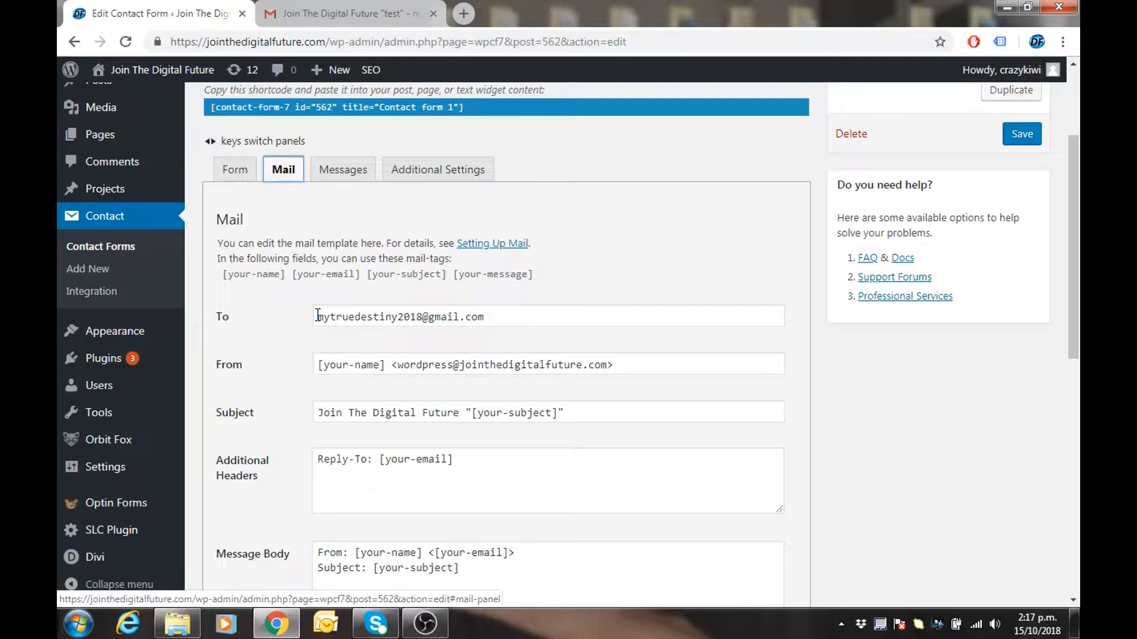
pyautogui.moveTo(502, 320); pyautogui.dragTo(278, 315)
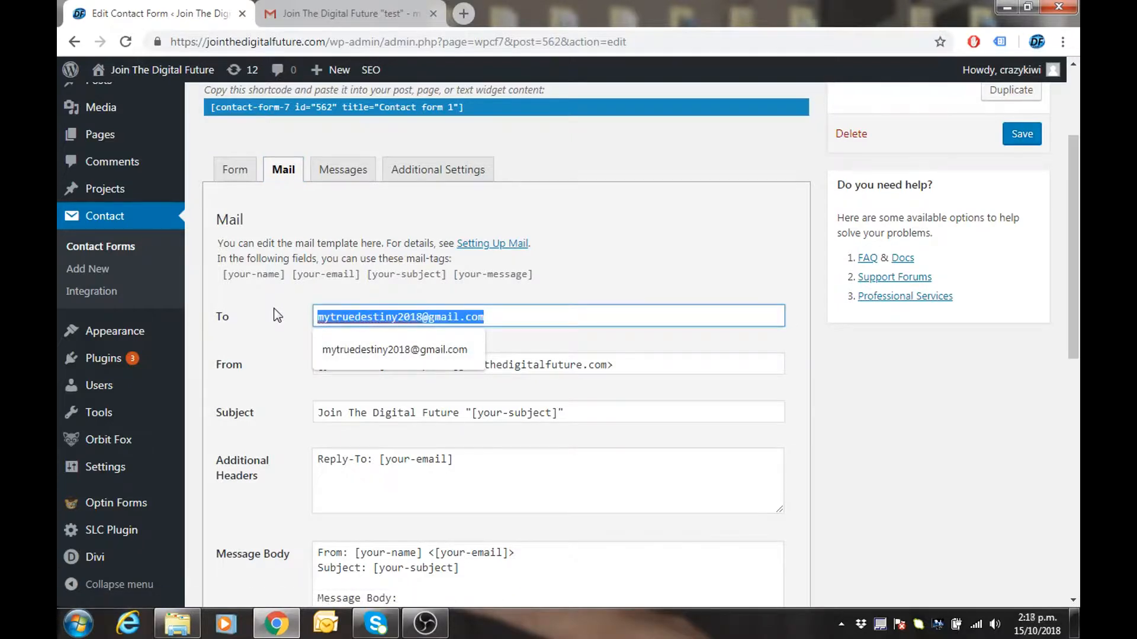
pyautogui.rightClick(351, 318)
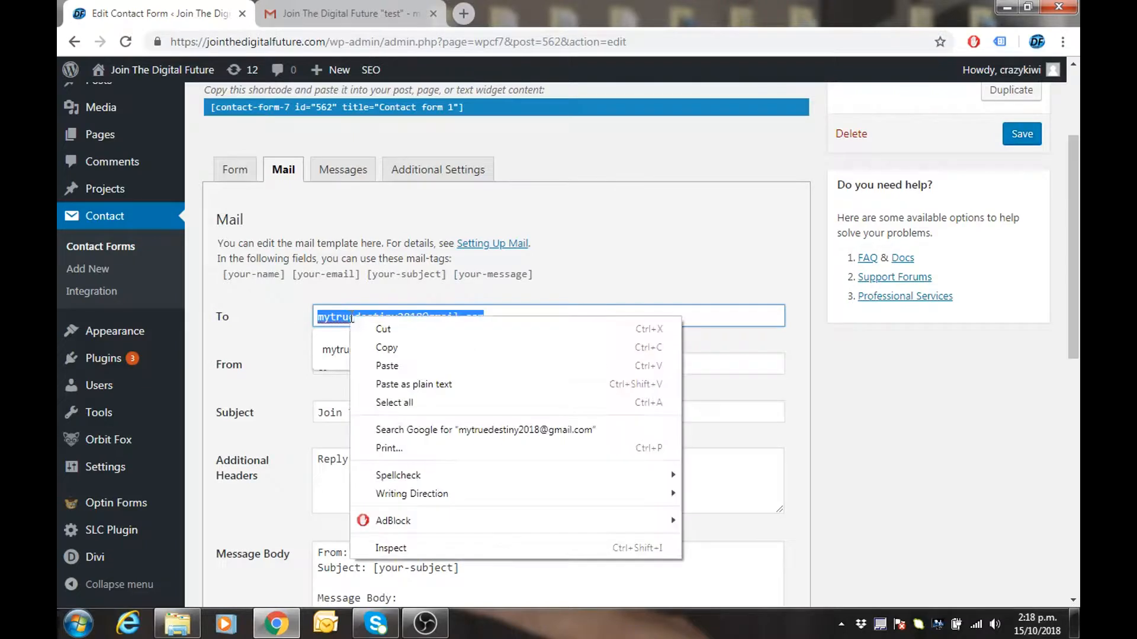
pyautogui.click(303, 313)
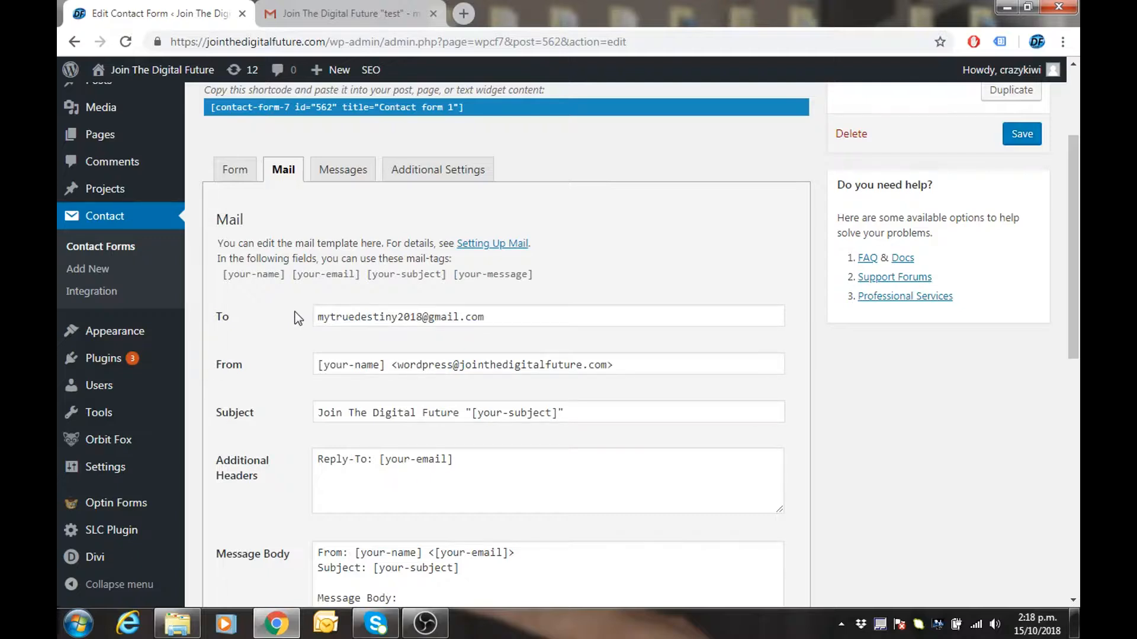
pyautogui.scroll(-3, 270, 315)
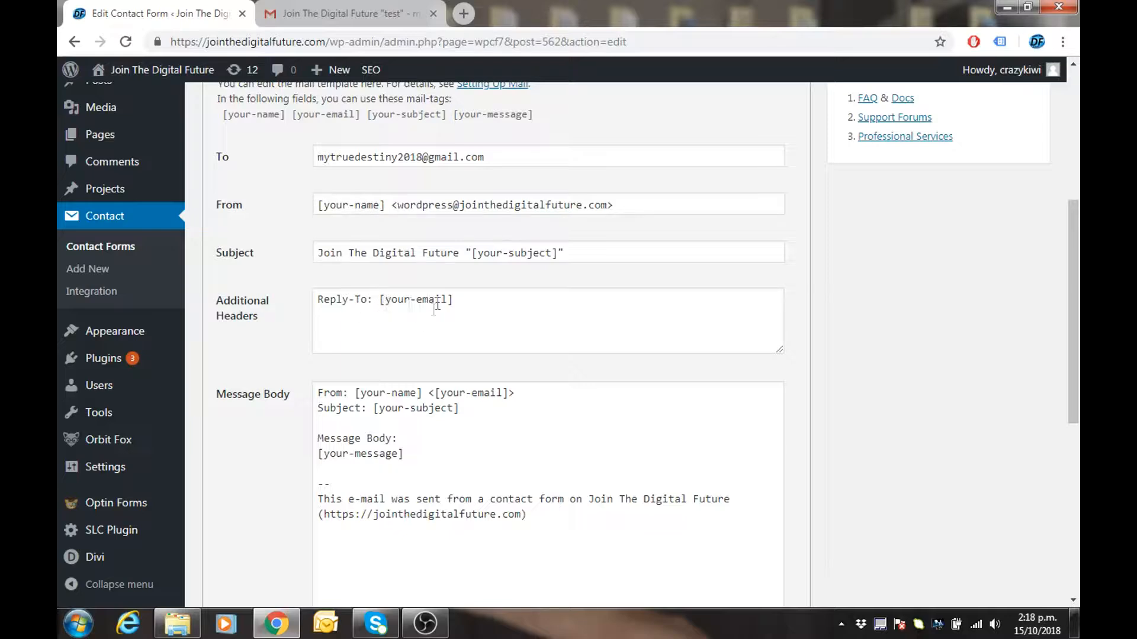
pyautogui.scroll(-2, 361, 357)
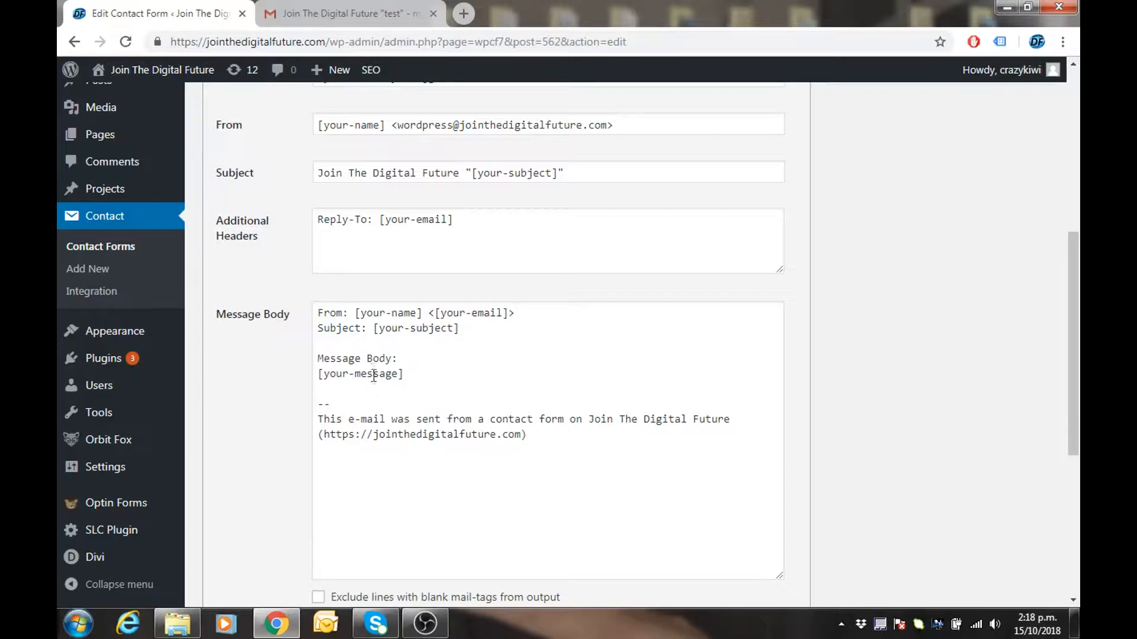
pyautogui.scroll(7, 380, 416)
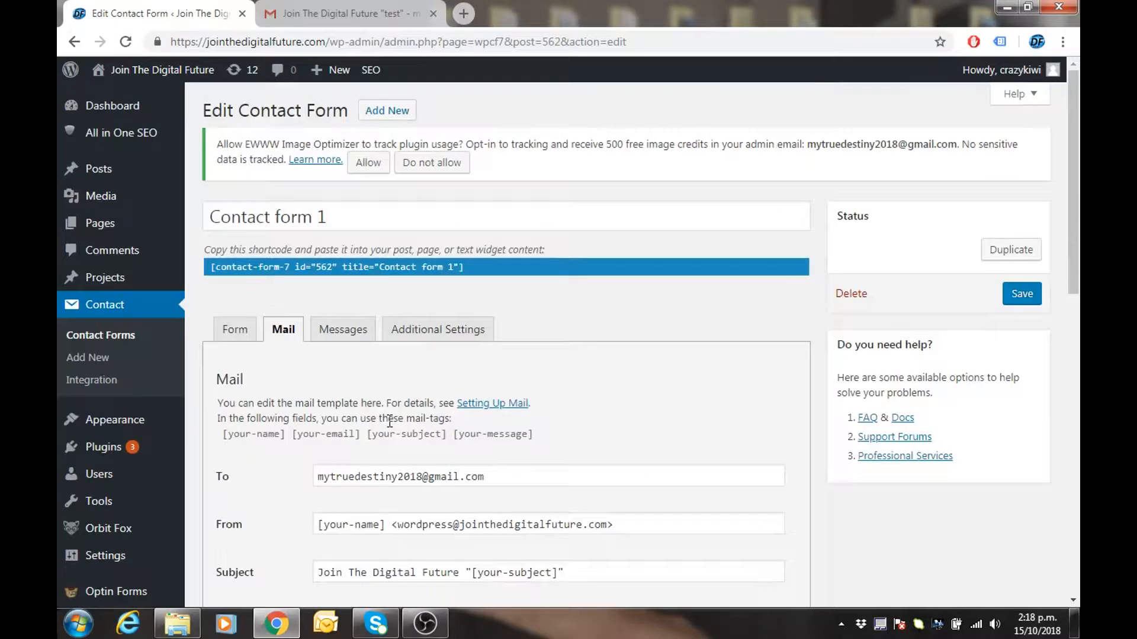
# - Examine the response messages of Contact form 1 and its additional settings
pyautogui.click(337, 335)
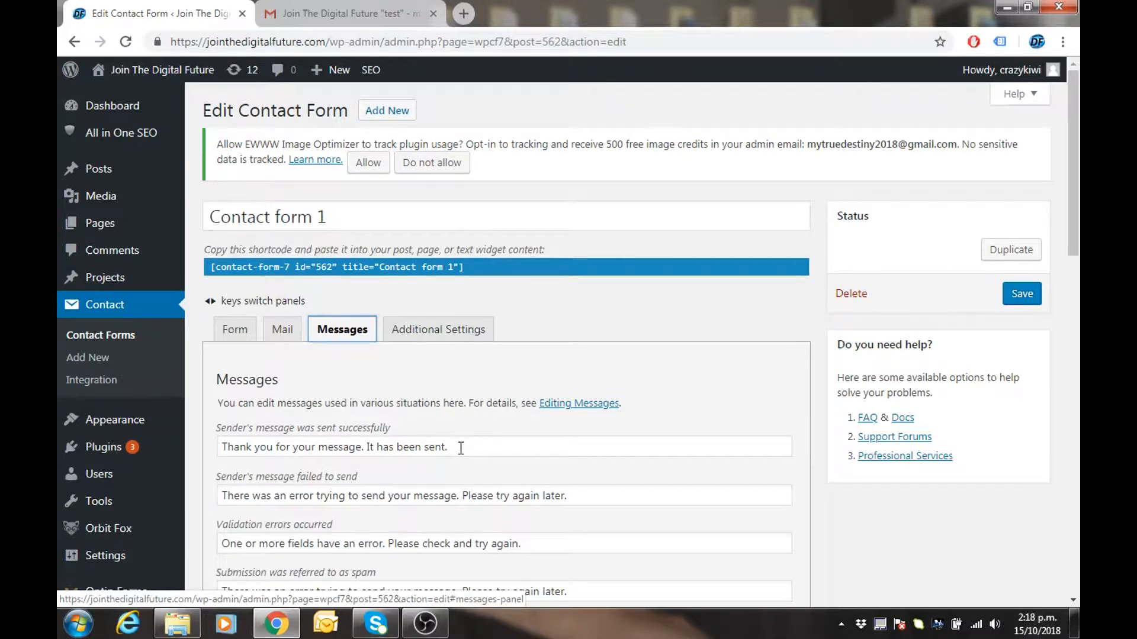
pyautogui.scroll(-3, 468, 450)
pyautogui.moveTo(596, 335); pyautogui.dragTo(69, 335)
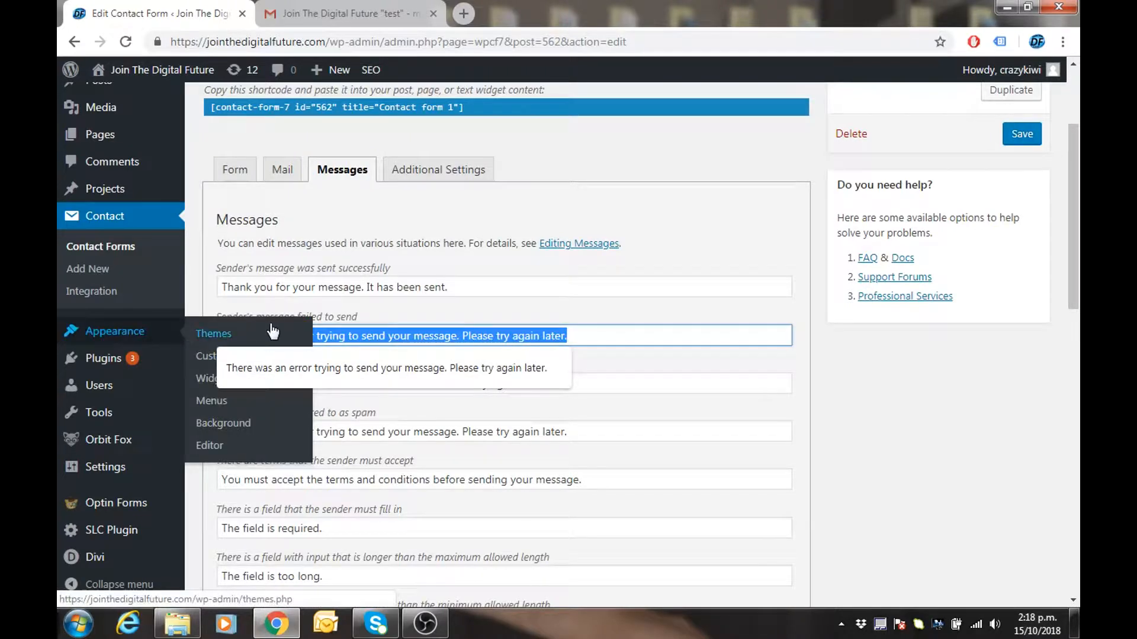
pyautogui.click(408, 304)
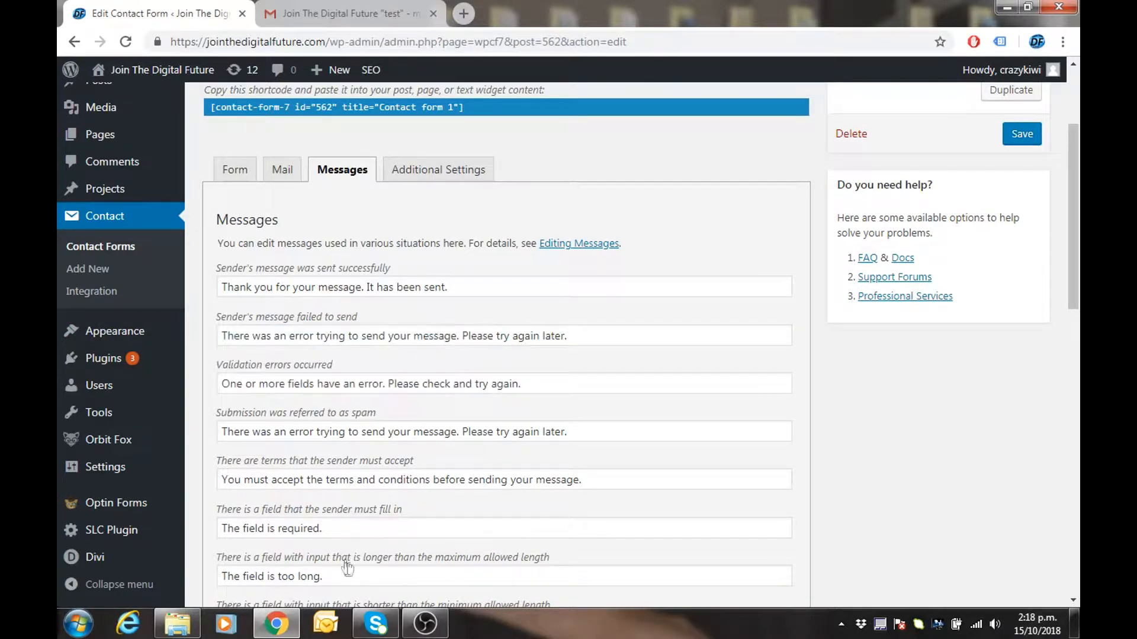
pyautogui.scroll(-7, 407, 458)
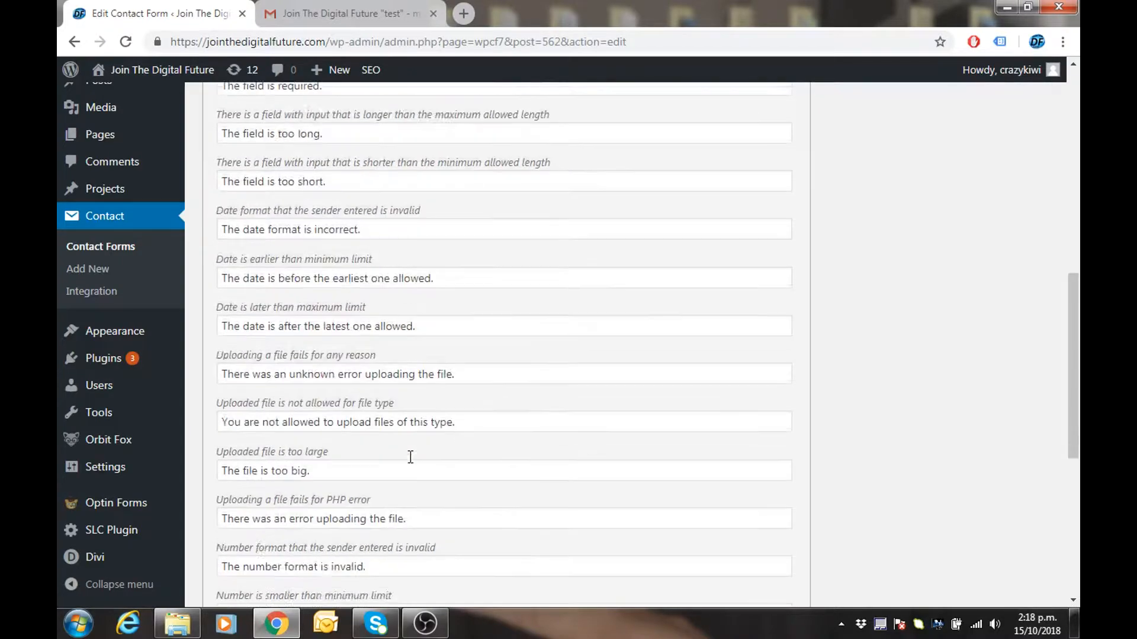
pyautogui.scroll(-7, 410, 457)
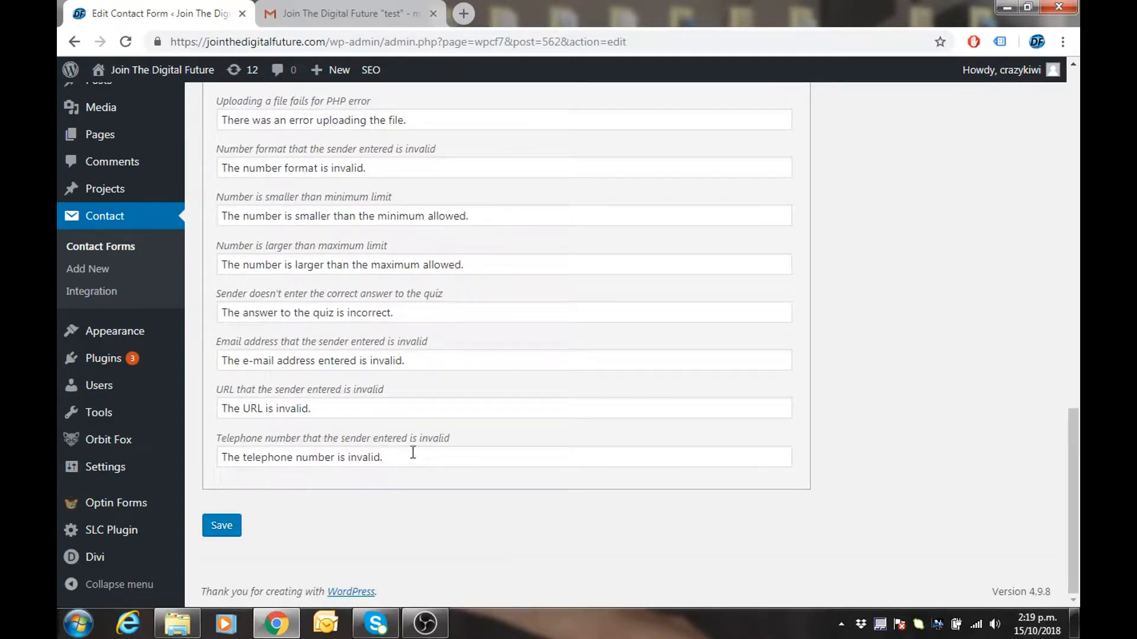
pyautogui.scroll(16, 417, 447)
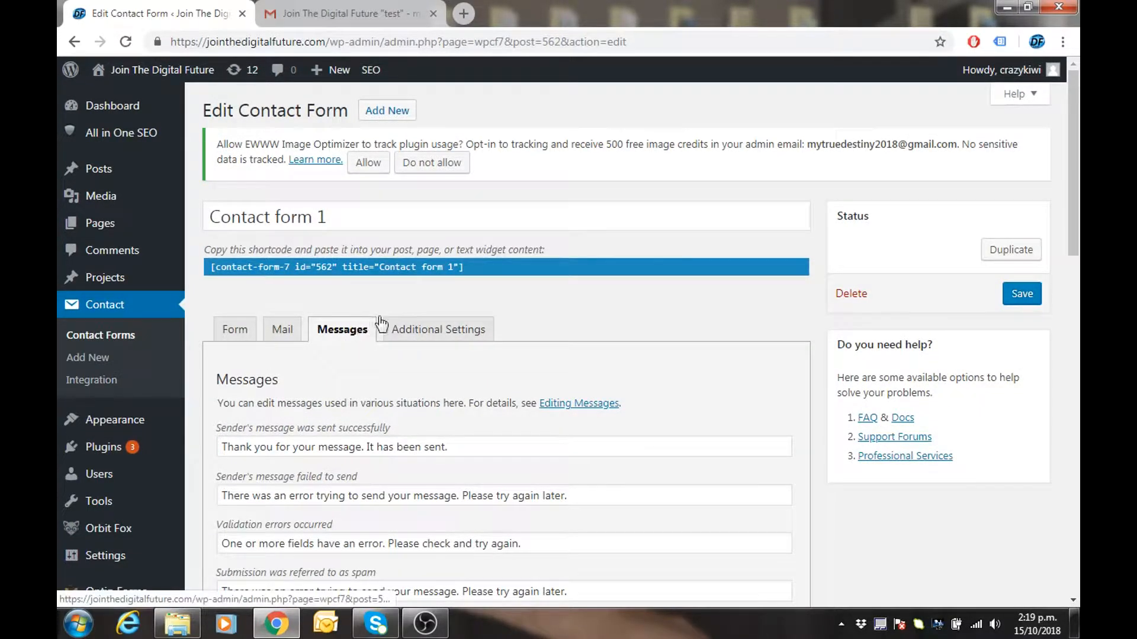
pyautogui.click(437, 335)
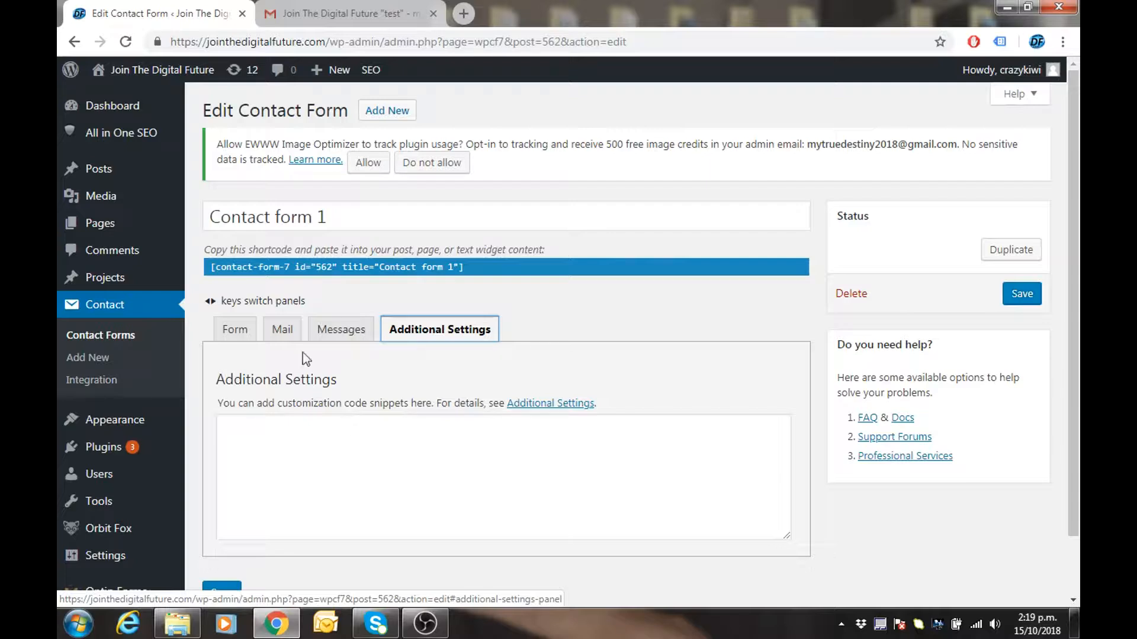
# - Duplicate the Your Name label block directly below itself in the form template
pyautogui.click(240, 332)
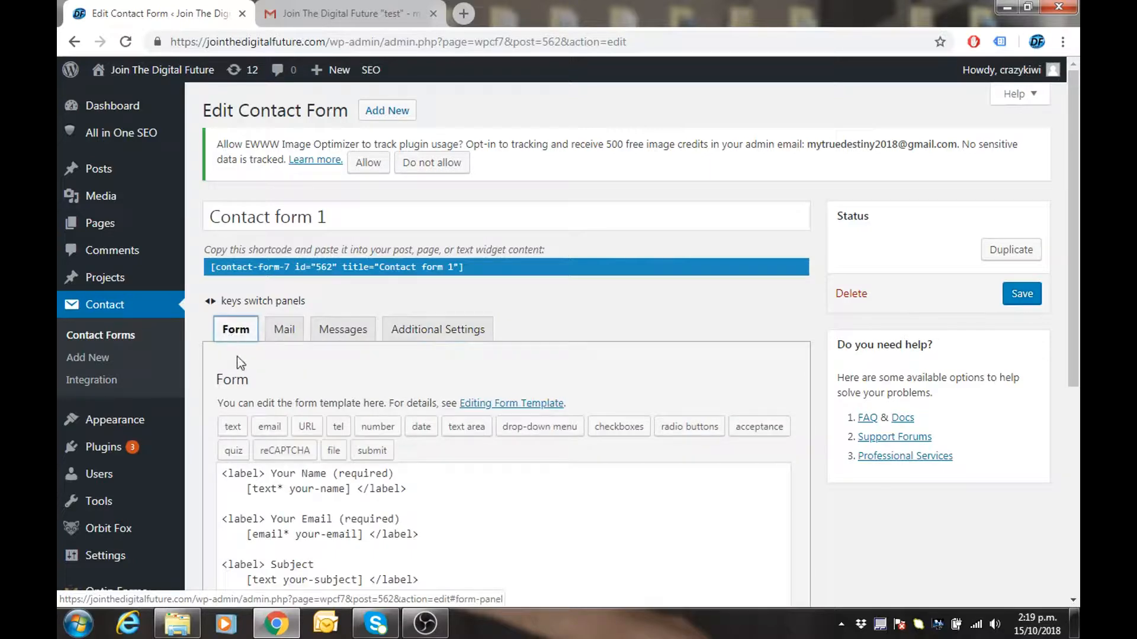
pyautogui.scroll(-4, 535, 494)
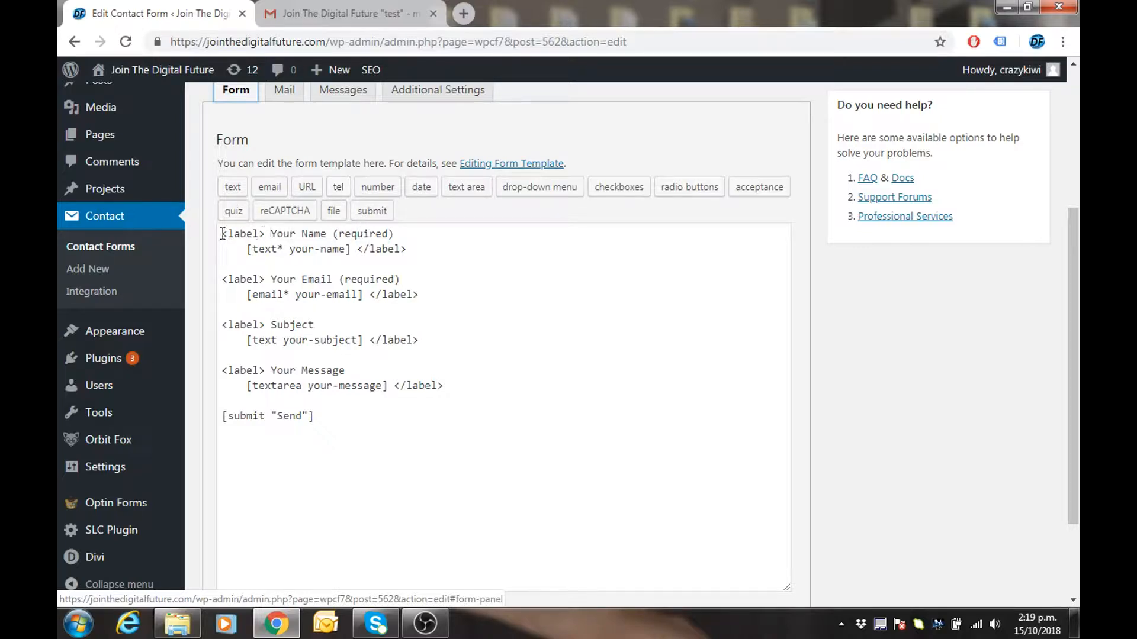
pyautogui.moveTo(222, 233); pyautogui.dragTo(417, 250)
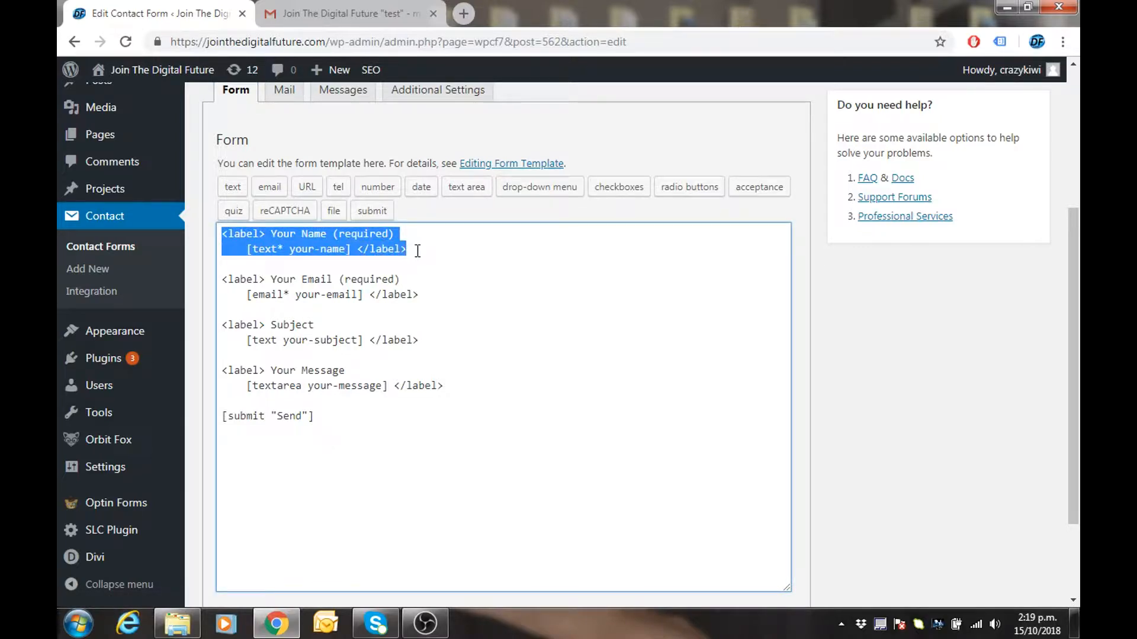
pyautogui.rightClick(291, 238)
pyautogui.click(334, 269)
pyautogui.click(407, 248)
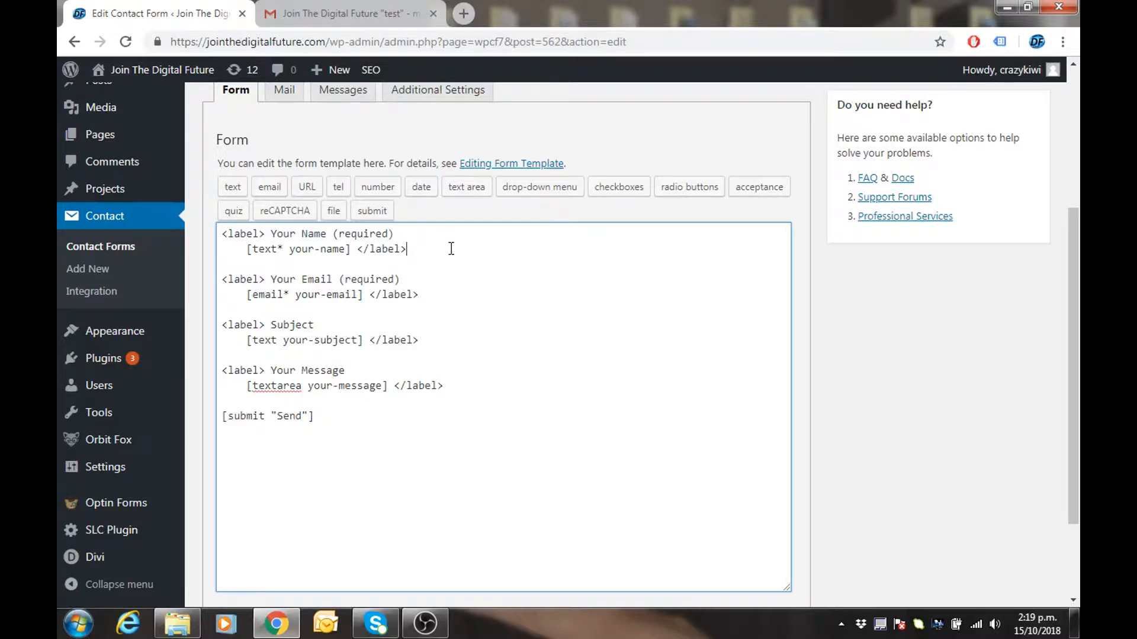
pyautogui.press('Return')
pyautogui.press('Return')
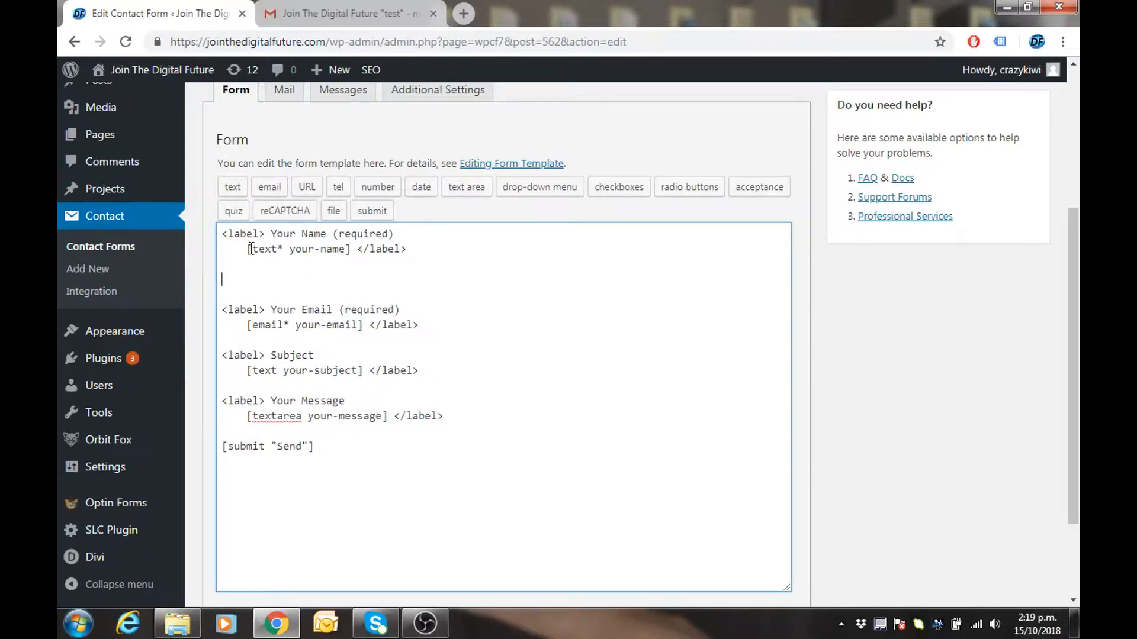
pyautogui.rightClick(221, 279)
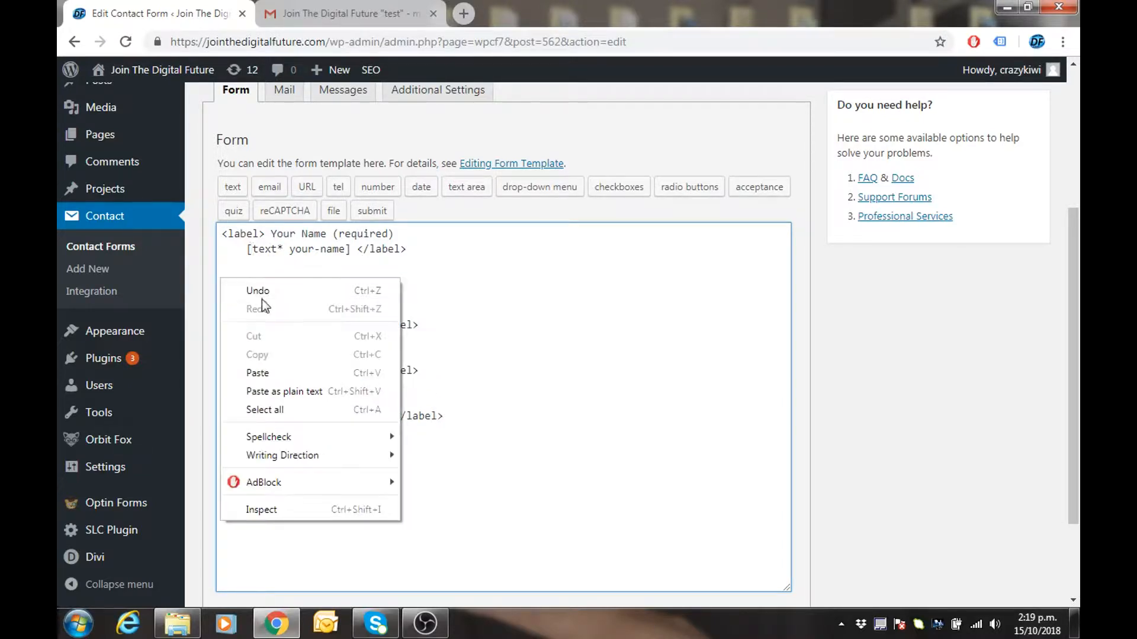
pyautogui.click(261, 373)
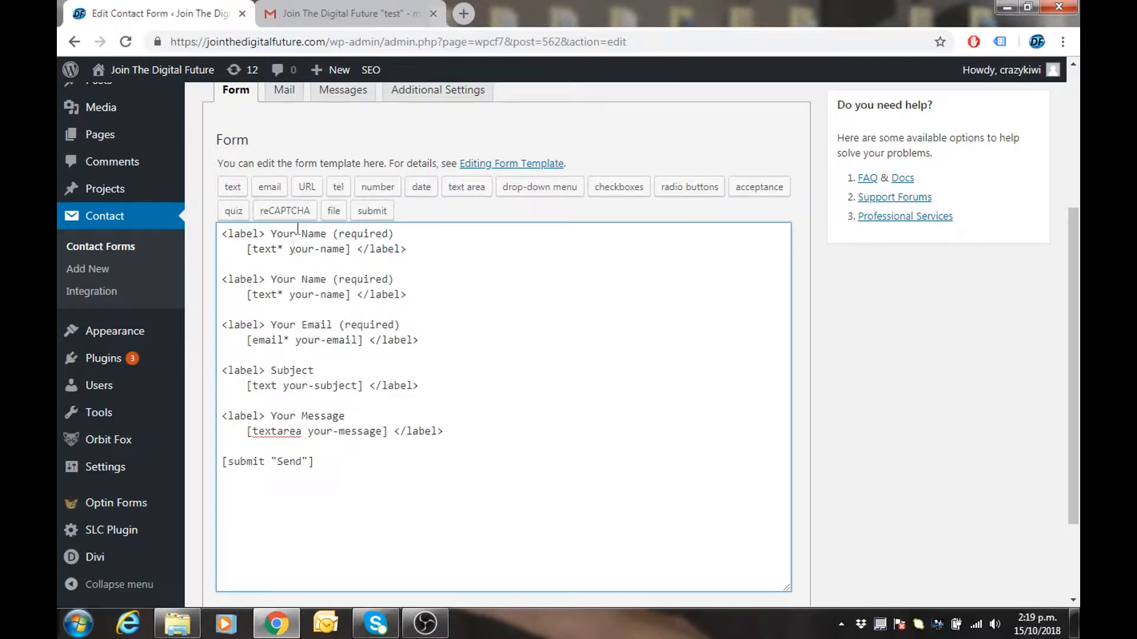
# - Rename the duplicated label to "Your Phone" and remove its "(required)" note
pyautogui.click(335, 289)
pyautogui.press('BackSpace')
pyautogui.press('BackSpace')
pyautogui.press('BackSpace')
pyautogui.press('BackSpace')
pyautogui.write('Phone')
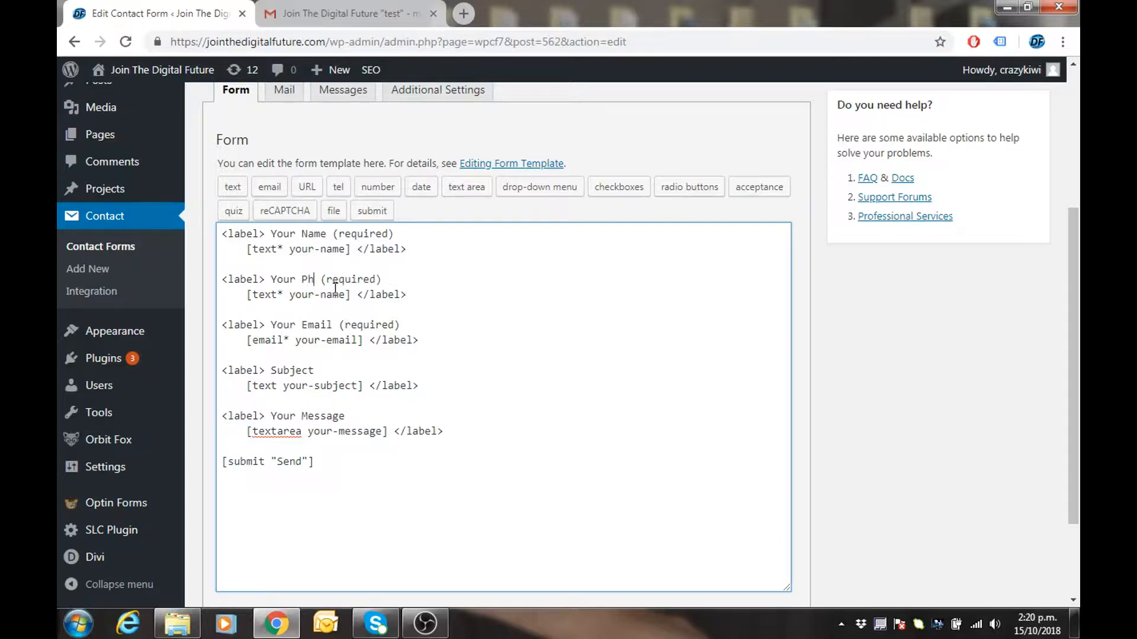
pyautogui.click(401, 282)
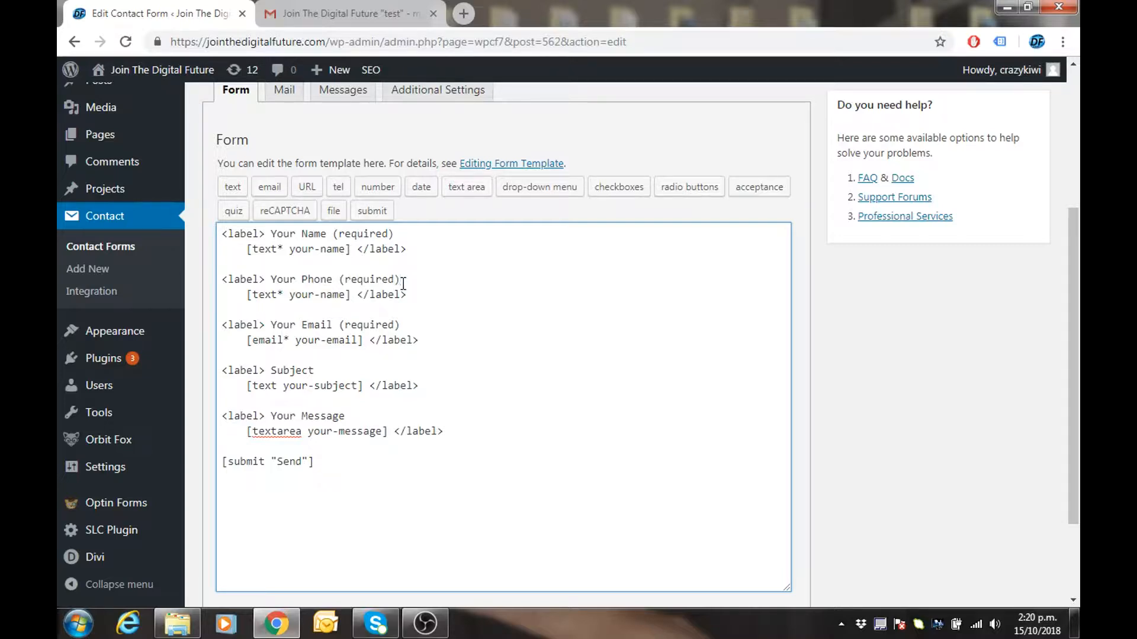
pyautogui.press('BackSpace')
pyautogui.press('BackSpace')
pyautogui.press('BackSpace')
pyautogui.press('BackSpace')
pyautogui.press('BackSpace')
pyautogui.press('BackSpace')
pyautogui.press('BackSpace')
pyautogui.press('BackSpace')
pyautogui.press('BackSpace')
pyautogui.press('BackSpace')
# - Replace the name tag inside the Your Phone label with a non-required telephone tag named tel-724
pyautogui.click(351, 295)
pyautogui.press('BackSpace')
pyautogui.press('BackSpace')
pyautogui.press('BackSpace')
pyautogui.press('BackSpace')
pyautogui.press('BackSpace')
pyautogui.press('BackSpace')
pyautogui.press('BackSpace')
pyautogui.press('BackSpace')
pyautogui.press('BackSpace')
pyautogui.press('BackSpace')
pyautogui.press('BackSpace')
pyautogui.press('BackSpace')
pyautogui.press('BackSpace')
pyautogui.press('BackSpace')
pyautogui.press('BackSpace')
pyautogui.press('BackSpace')
pyautogui.press('BackSpace')
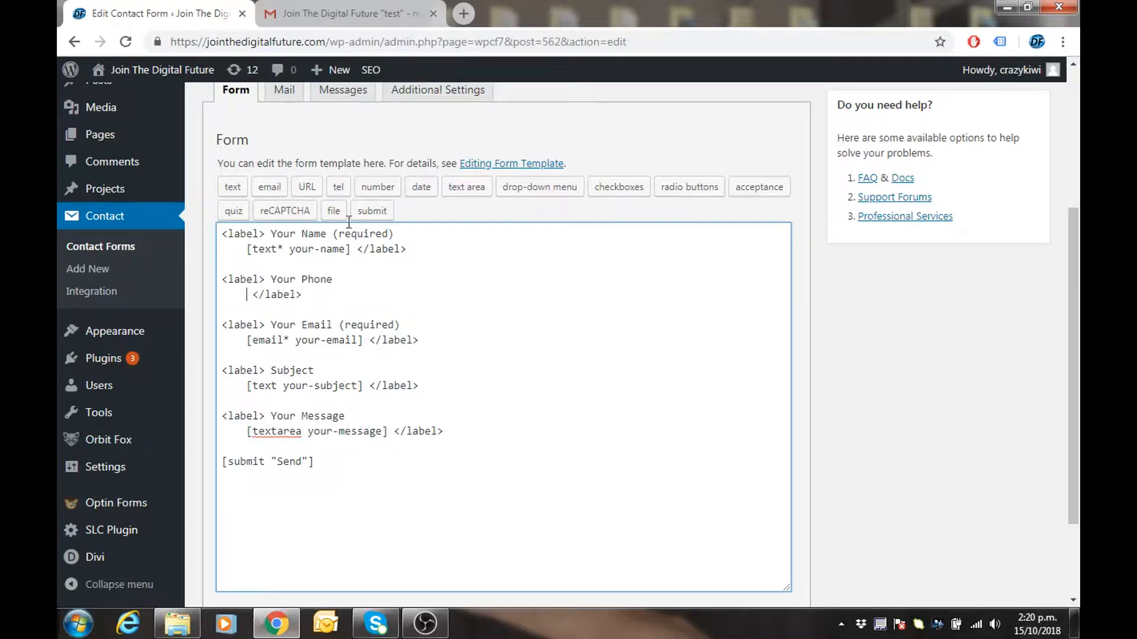
pyautogui.click(338, 188)
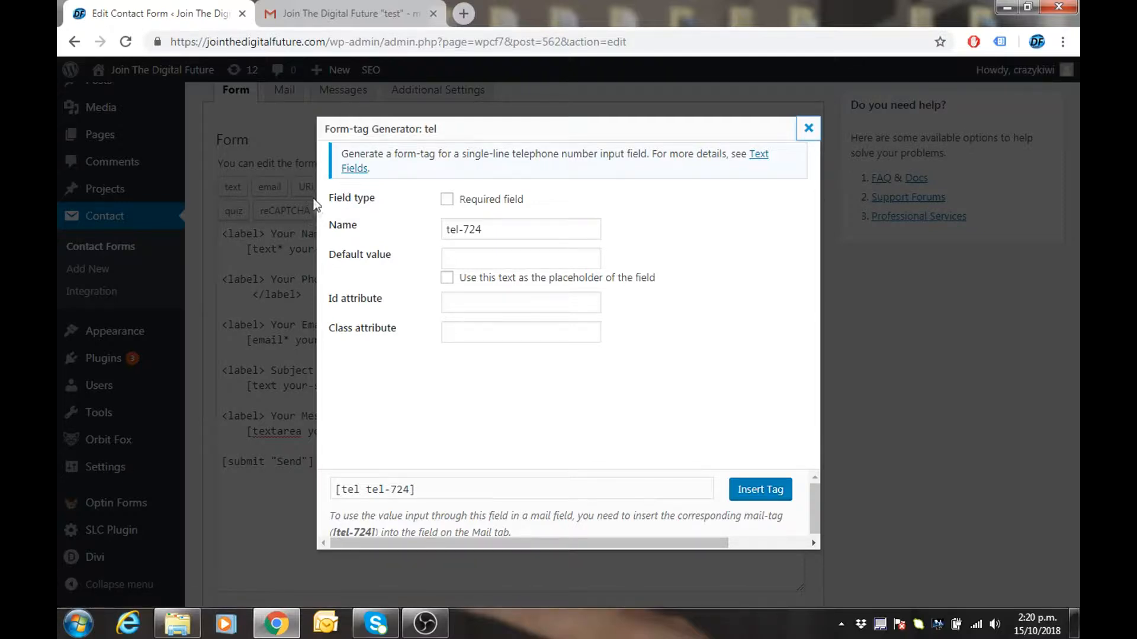
pyautogui.click(447, 200)
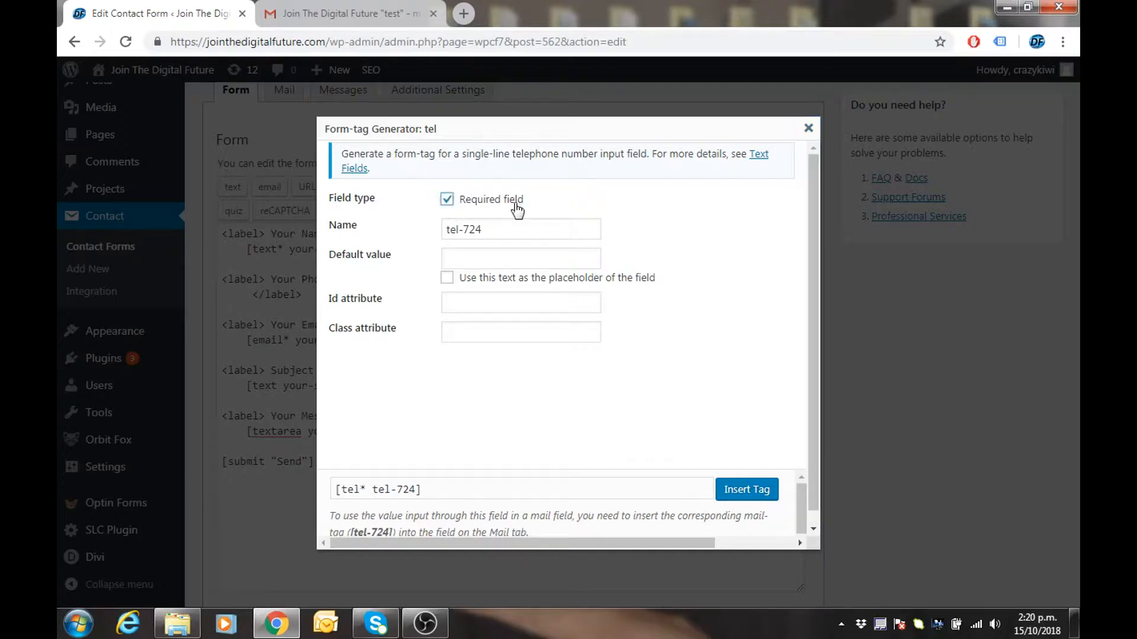
pyautogui.click(447, 200)
pyautogui.click(747, 490)
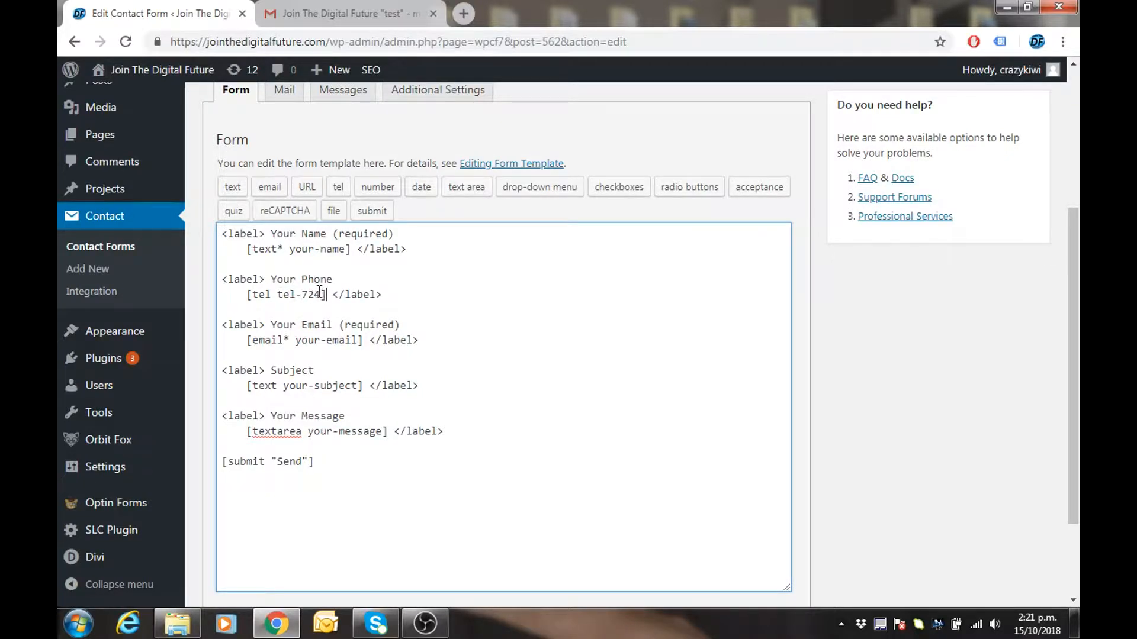
# - Copy the tag name tel-724 from the form template and go to the message body in the mail settings
pyautogui.moveTo(323, 296); pyautogui.dragTo(281, 299)
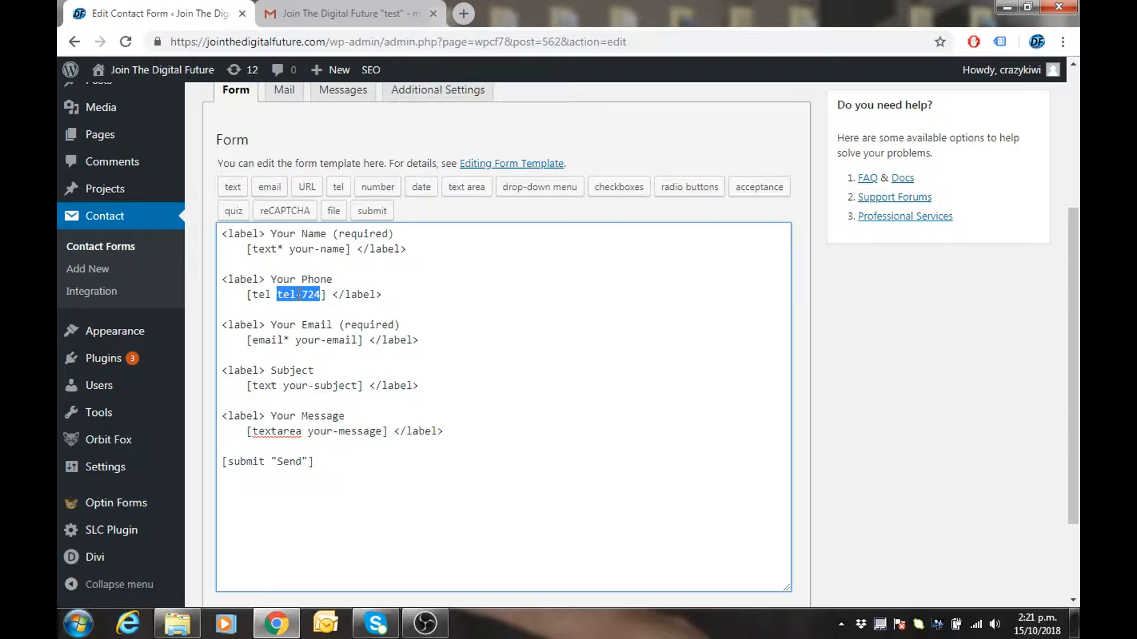
pyautogui.rightClick(299, 294)
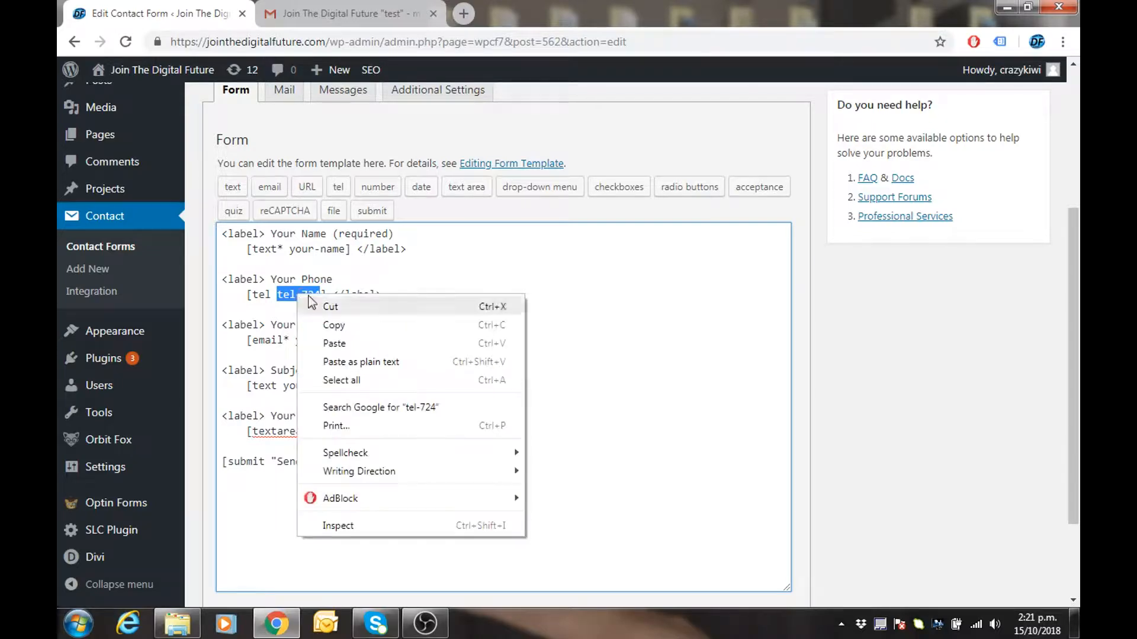
pyautogui.click(331, 327)
pyautogui.scroll(4, 331, 326)
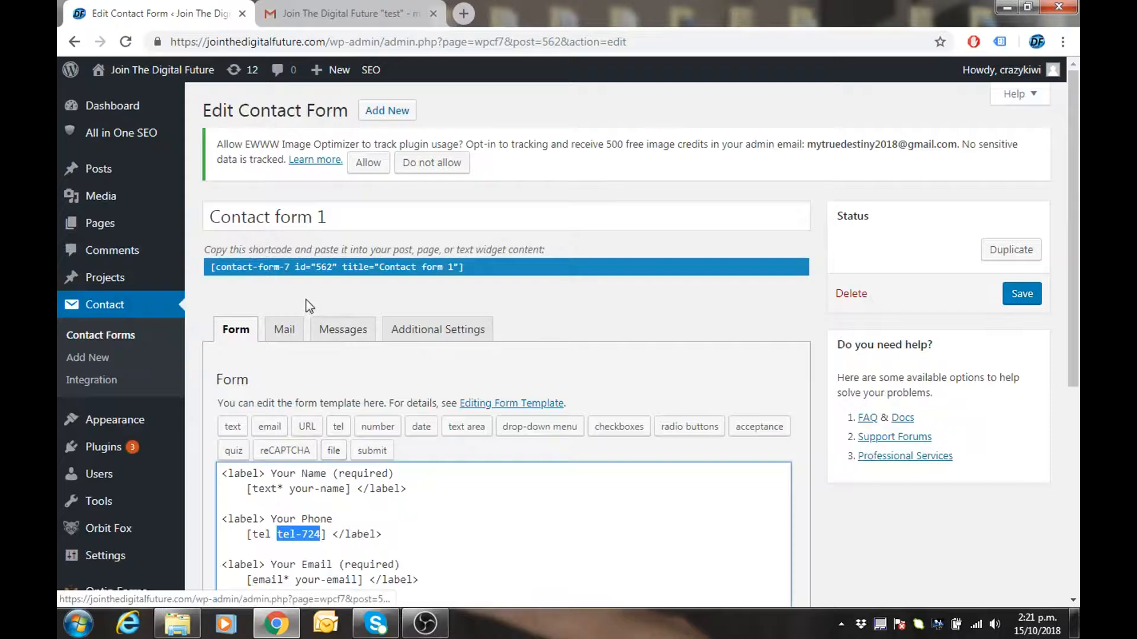
pyautogui.click(294, 337)
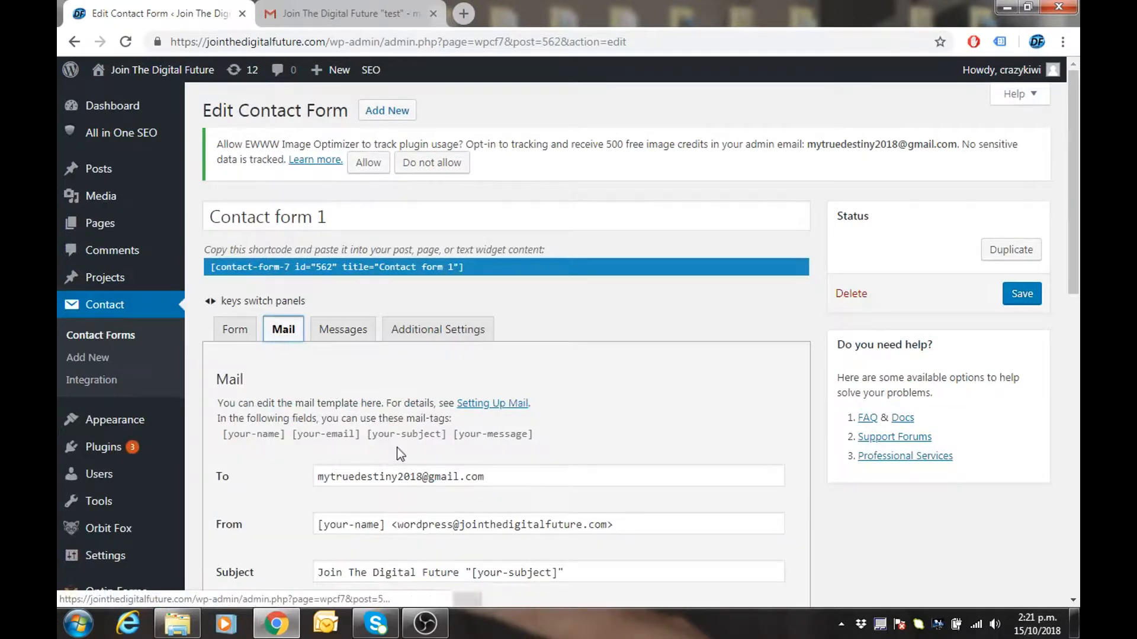
pyautogui.scroll(-5, 390, 441)
pyautogui.scroll(-1, 391, 441)
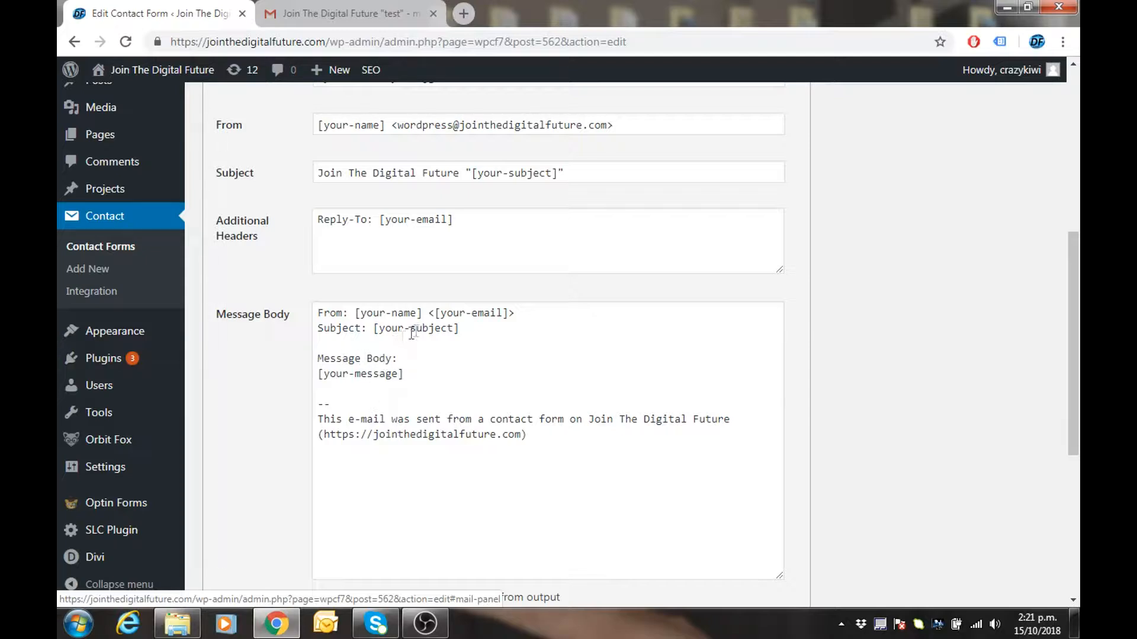
# - Add the line "Phone: [tel-724]" below the From line of the message body and save the contact form
pyautogui.click(517, 313)
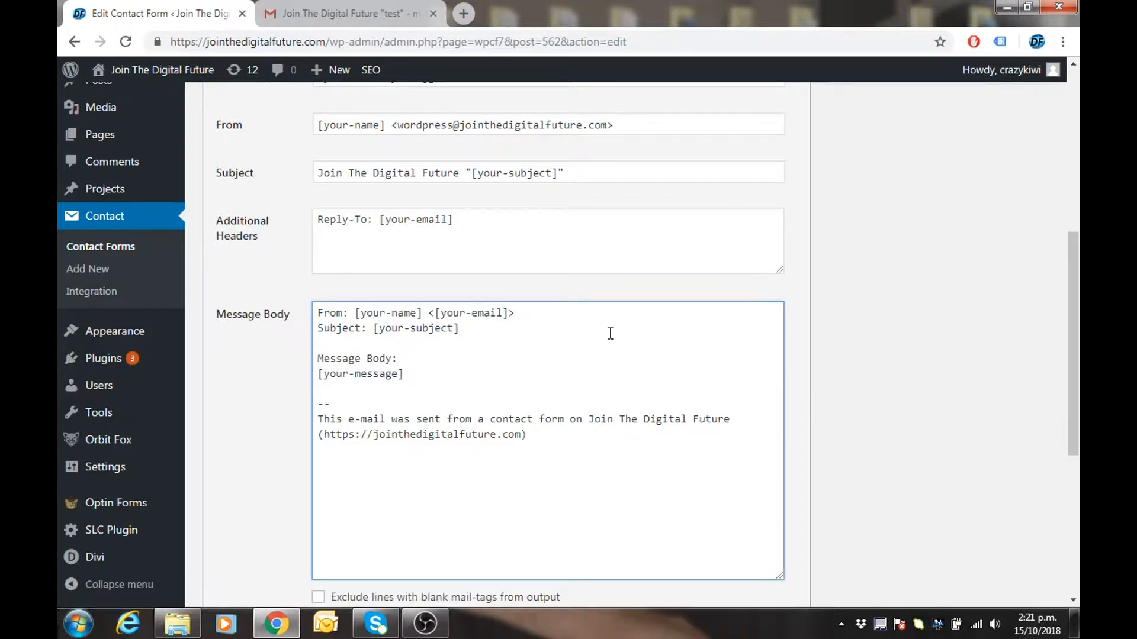
pyautogui.press('Return')
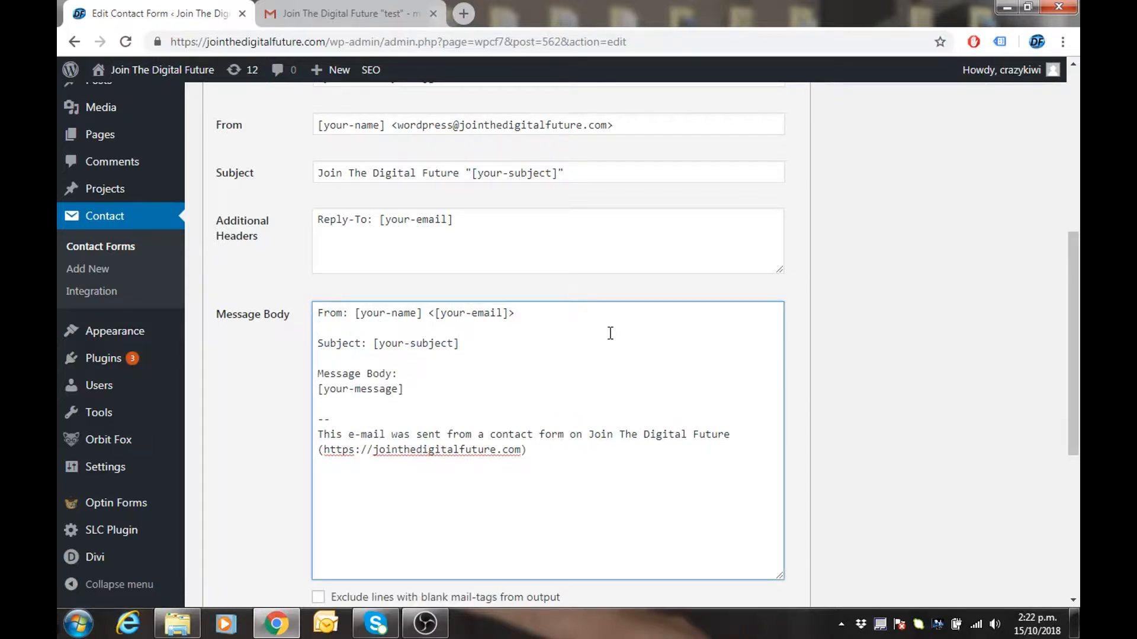
pyautogui.write('Phone: [')
pyautogui.rightClick(372, 329)
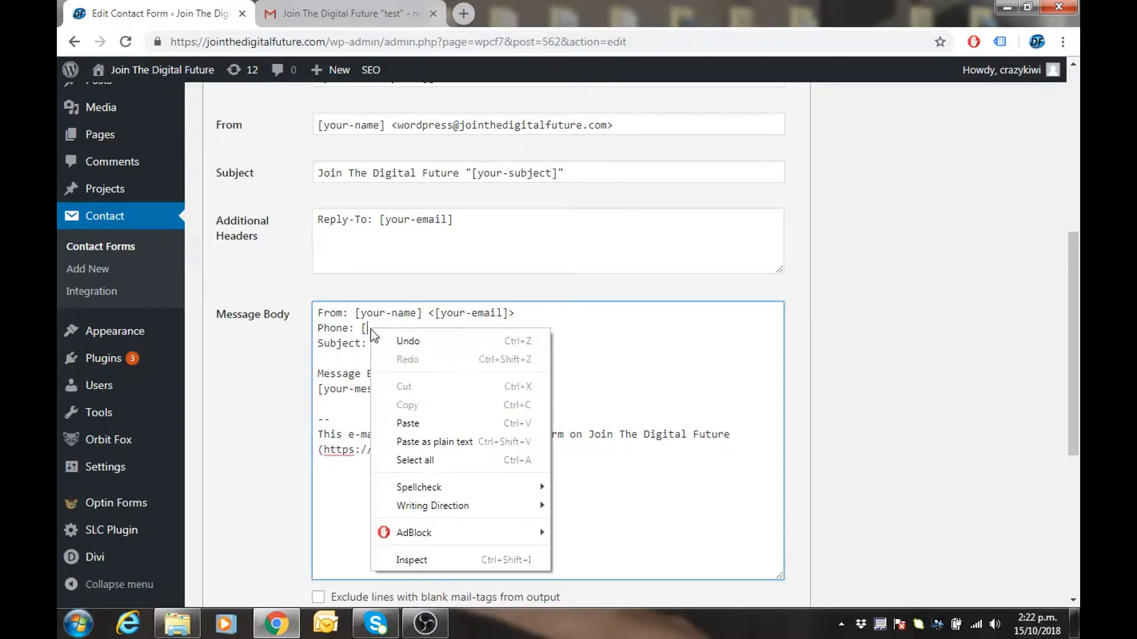
pyautogui.click(412, 425)
pyautogui.write(']')
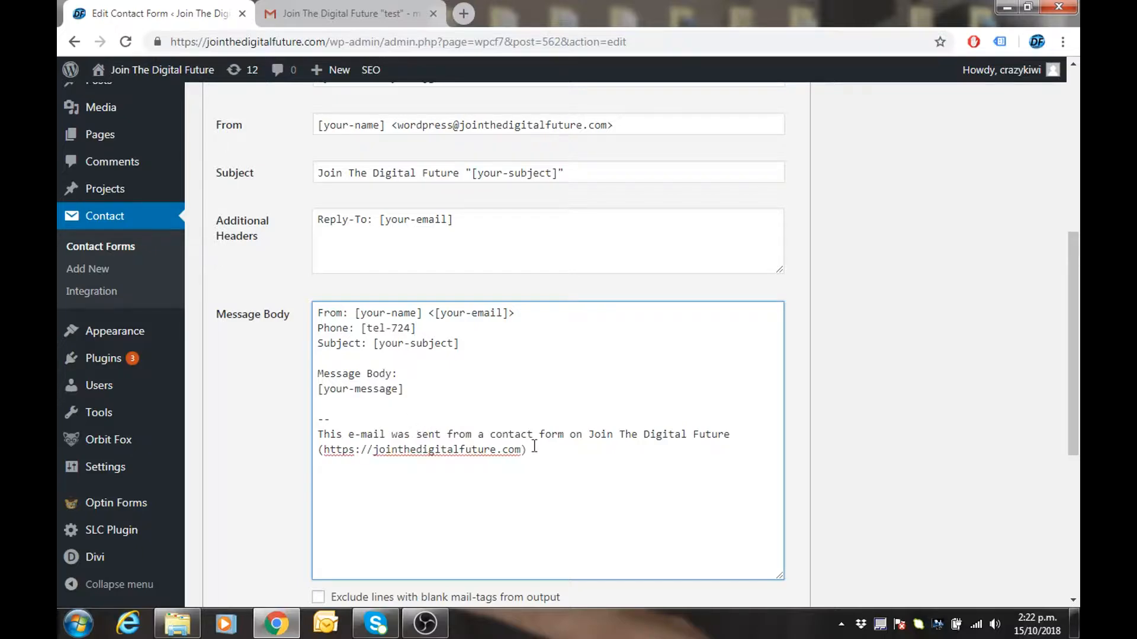
pyautogui.scroll(-5, 412, 425)
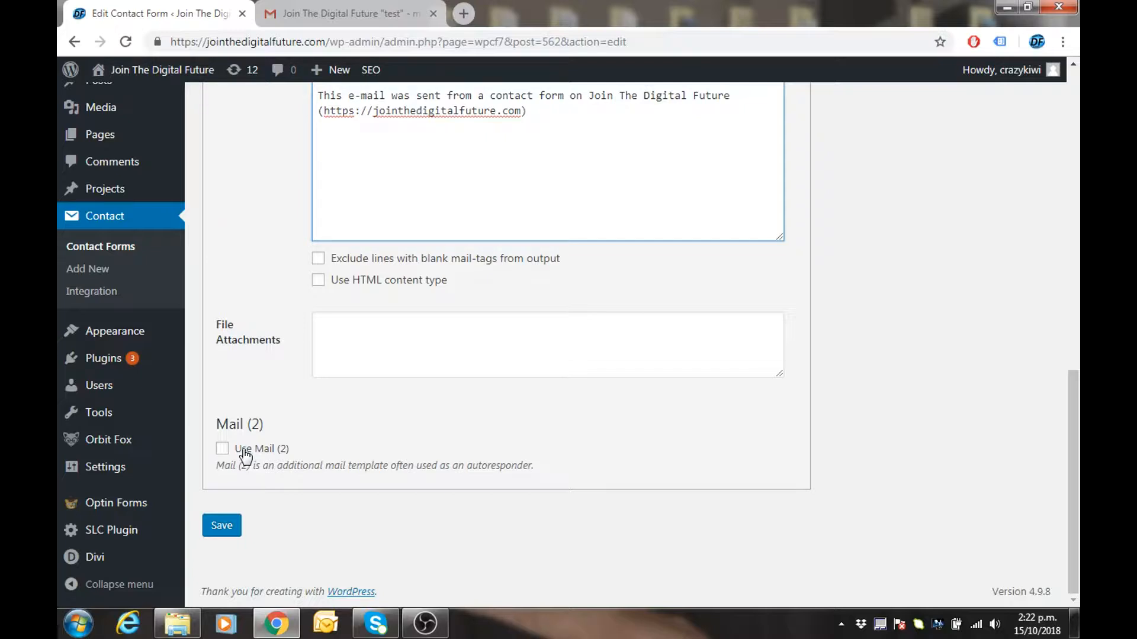
pyautogui.click(230, 526)
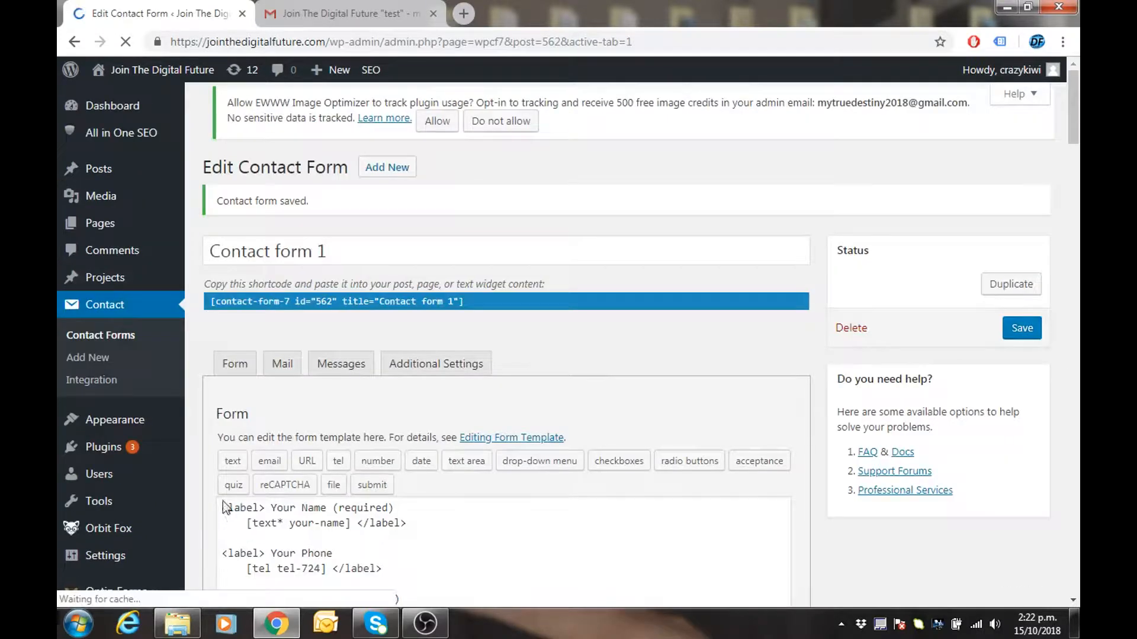
# - Add the line "How did you find me" between the Your Message block and the submit tag in the form template
pyautogui.click(231, 373)
pyautogui.scroll(-7, 464, 406)
pyautogui.scroll(4, 426, 385)
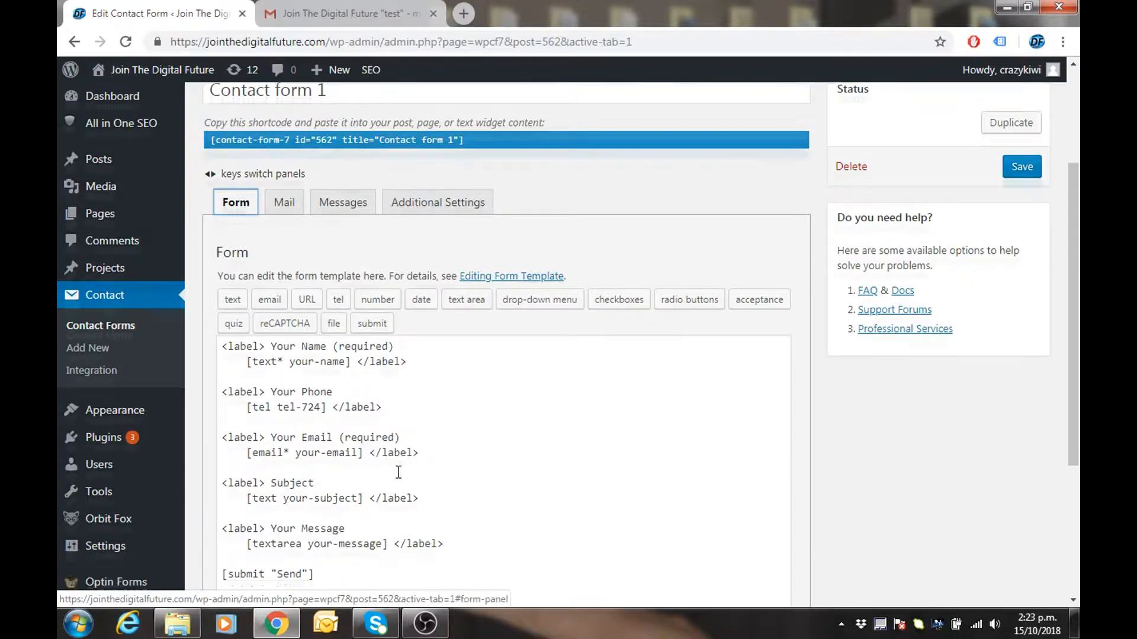
pyautogui.scroll(-4, 398, 474)
pyautogui.scroll(3, 398, 443)
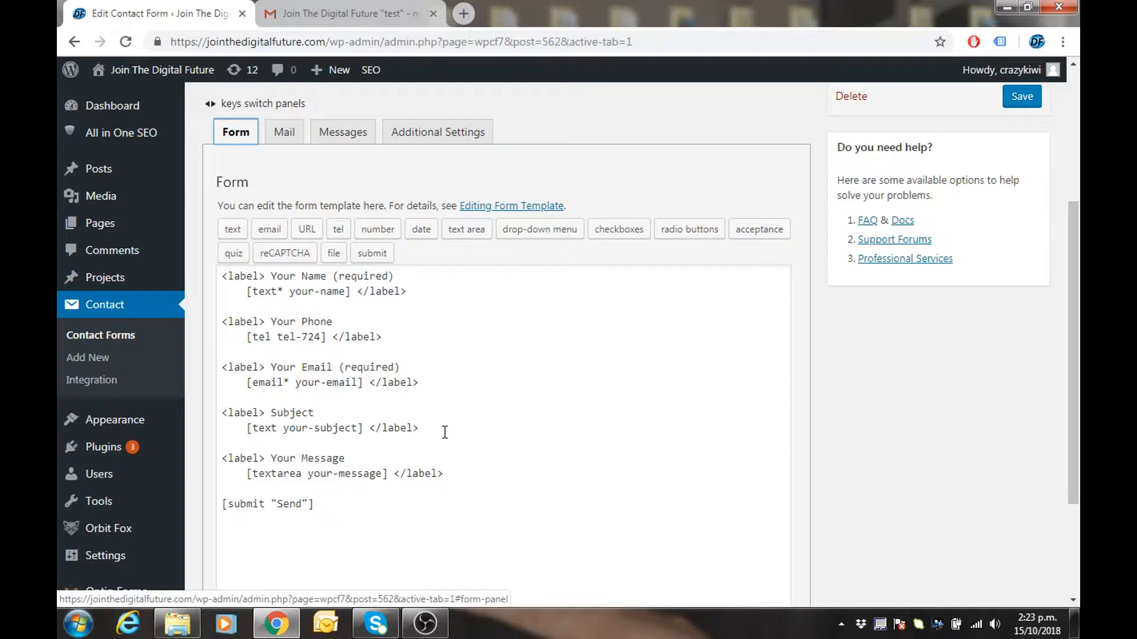
pyautogui.click(266, 412)
pyautogui.click(222, 487)
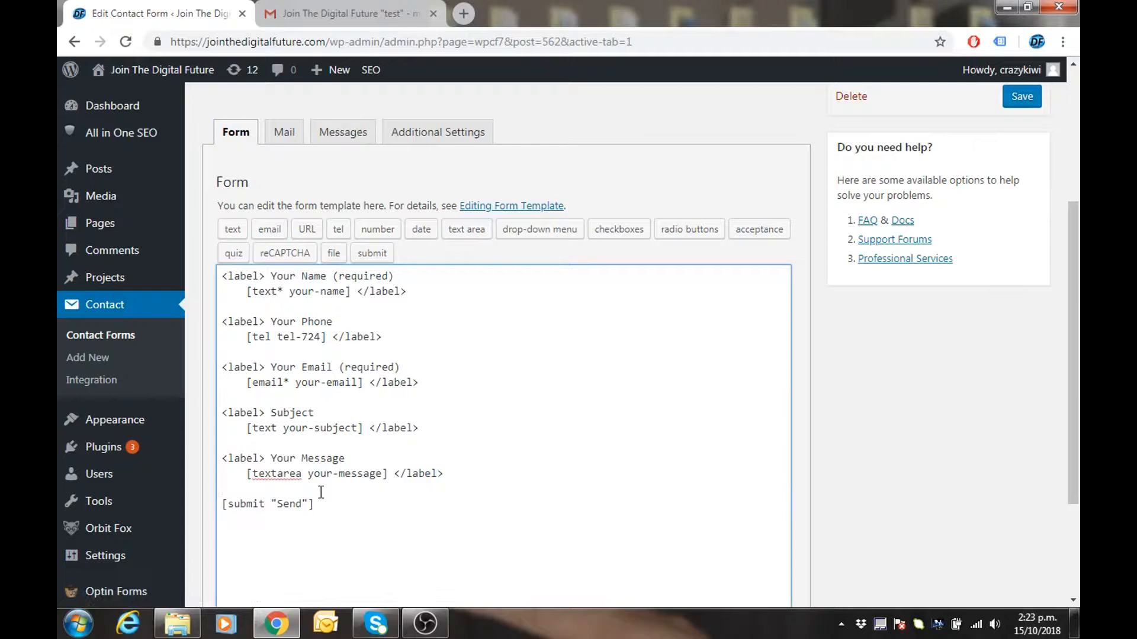
pyautogui.press('Return')
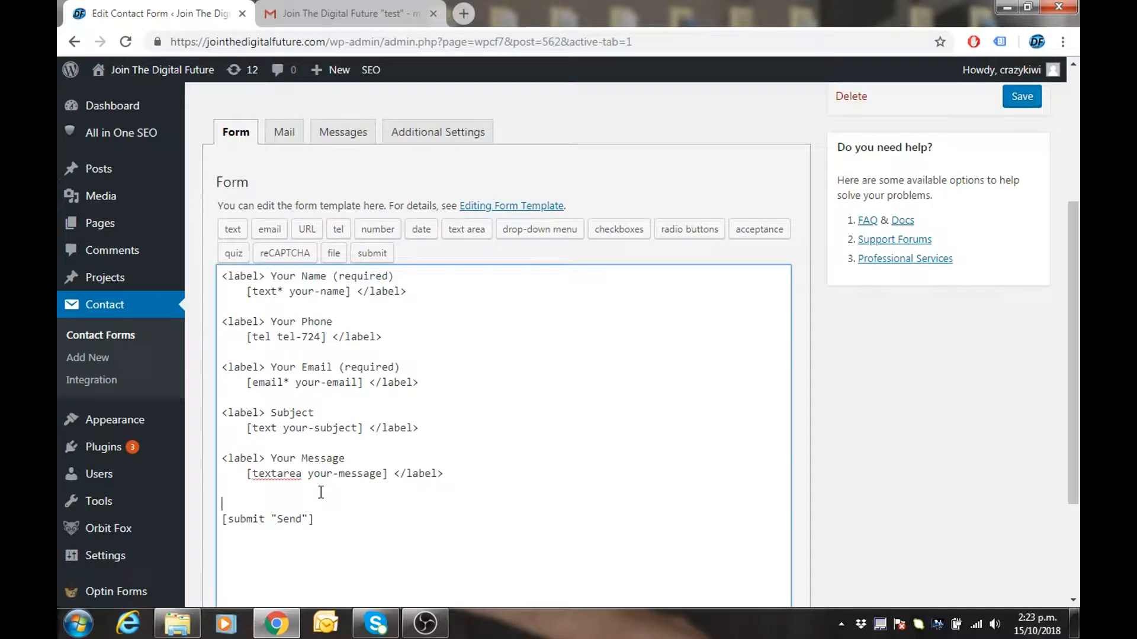
pyautogui.press('Return')
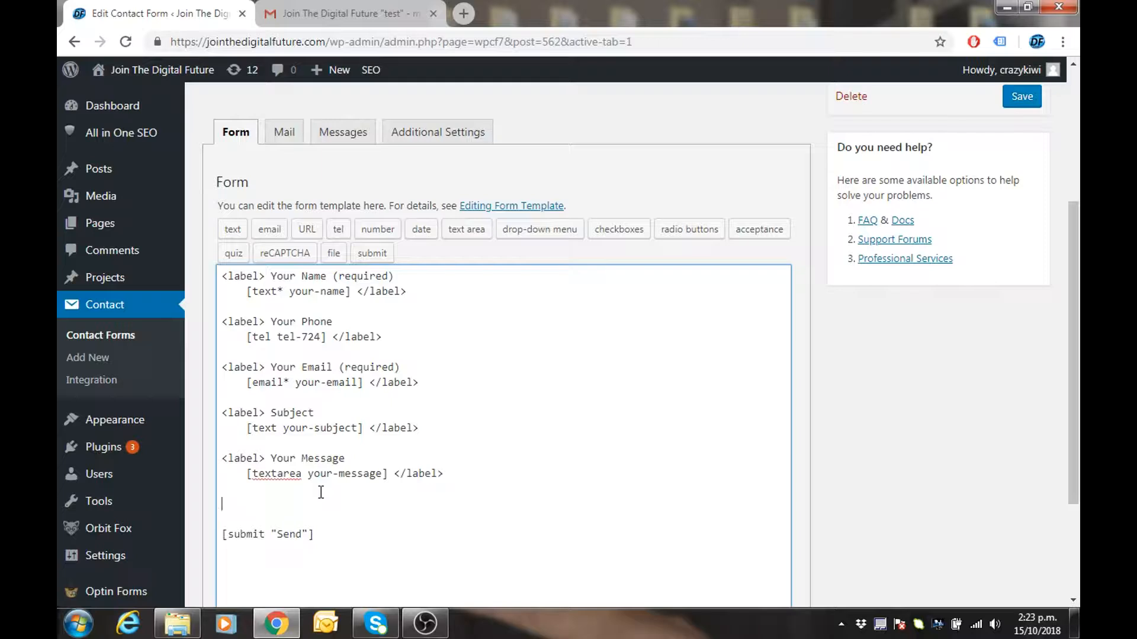
pyautogui.write('How did you find me')
pyautogui.press('Return')
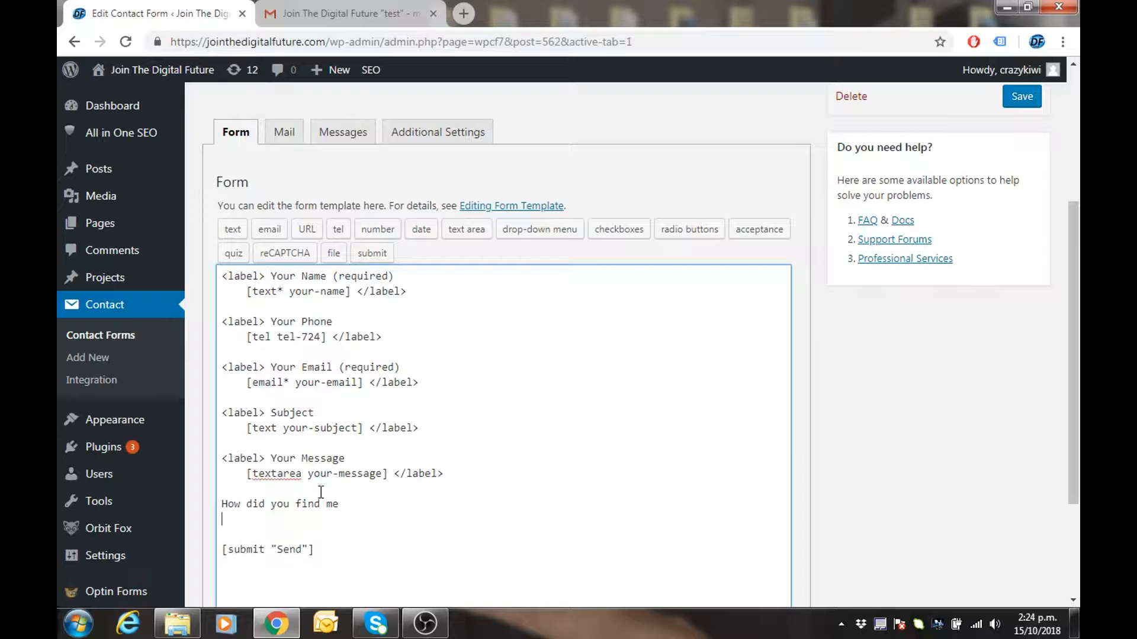
# - Insert a required drop-down menu tag below "How did you find me" with options Google, Youtube and A friend told me, plus a blank first item
pyautogui.click(541, 233)
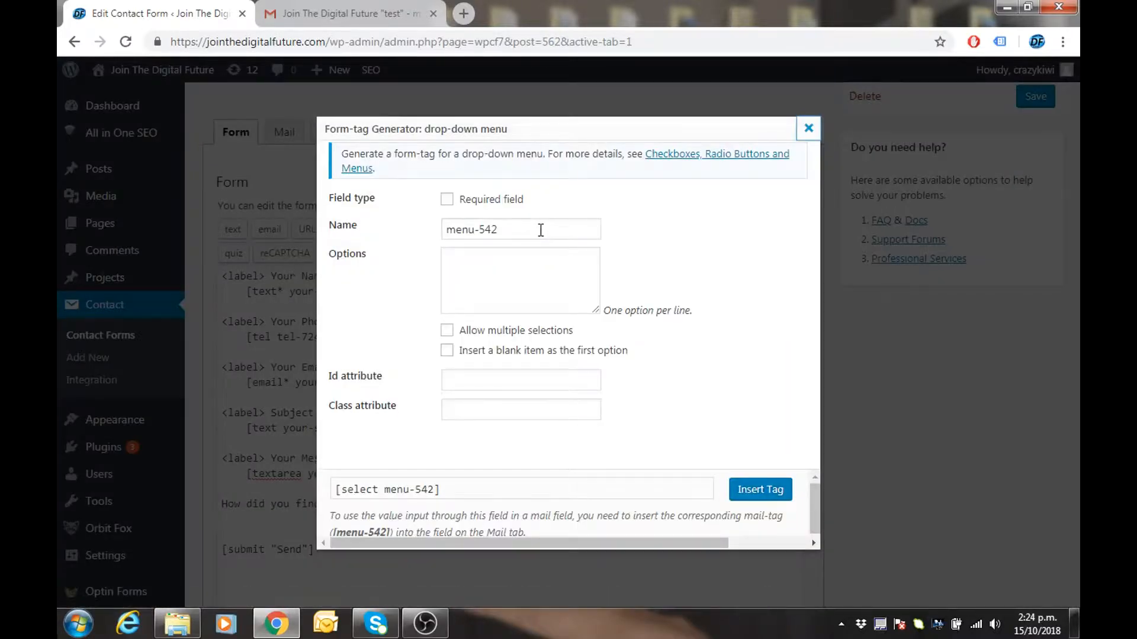
pyautogui.click(447, 201)
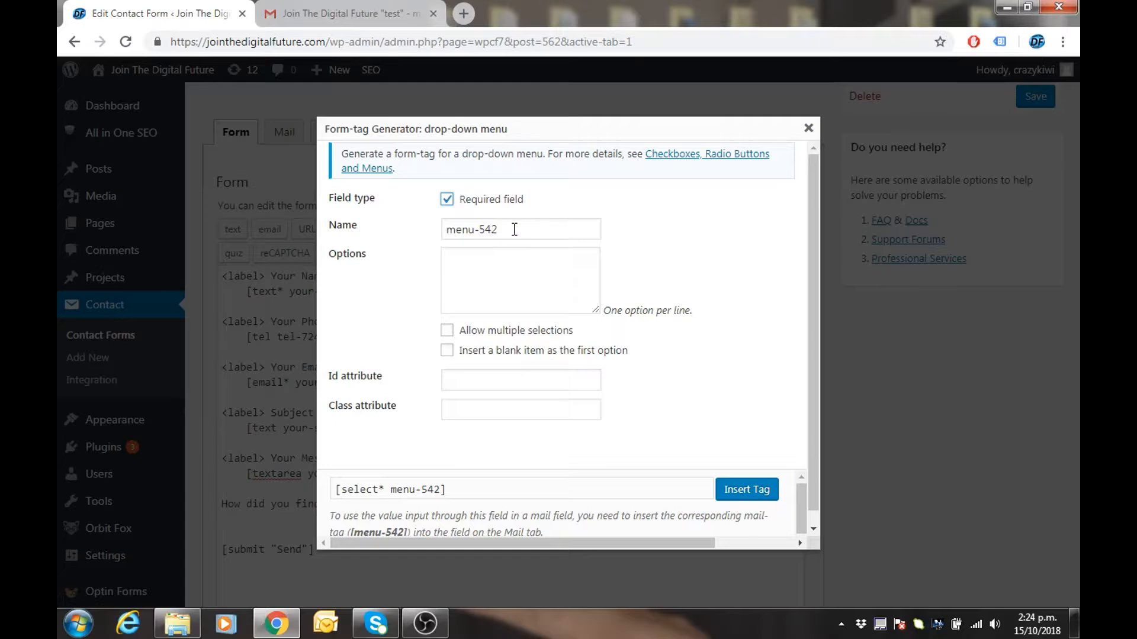
pyautogui.click(453, 263)
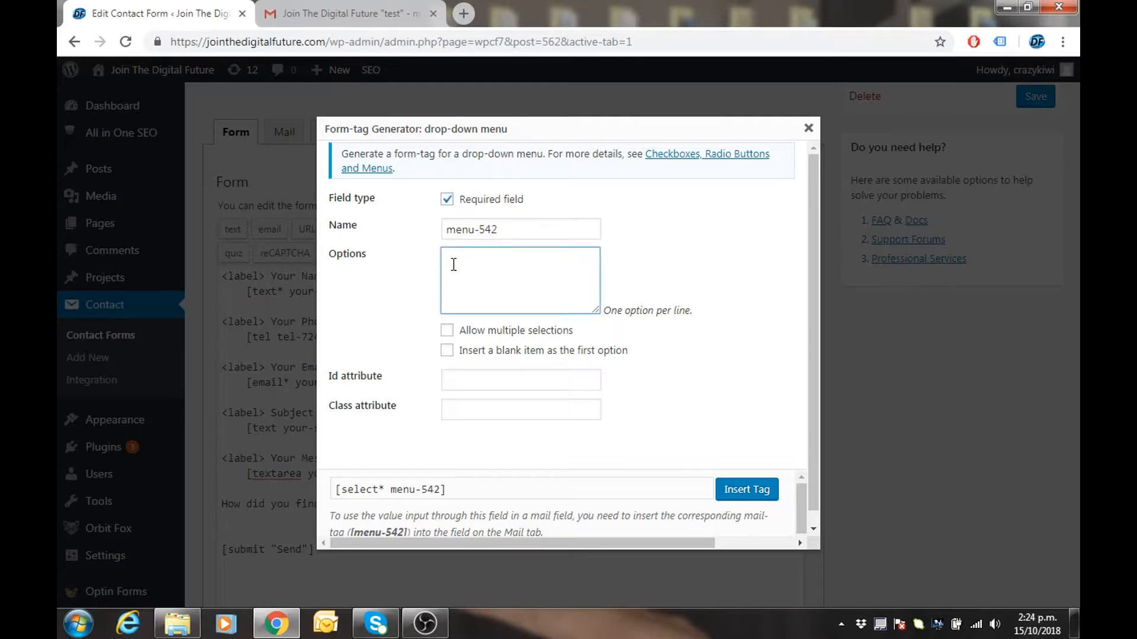
pyautogui.write('Google')
pyautogui.press('Return')
pyautogui.write('Youtube')
pyautogui.press('Return')
pyautogui.write('A friend told me')
pyautogui.click(446, 351)
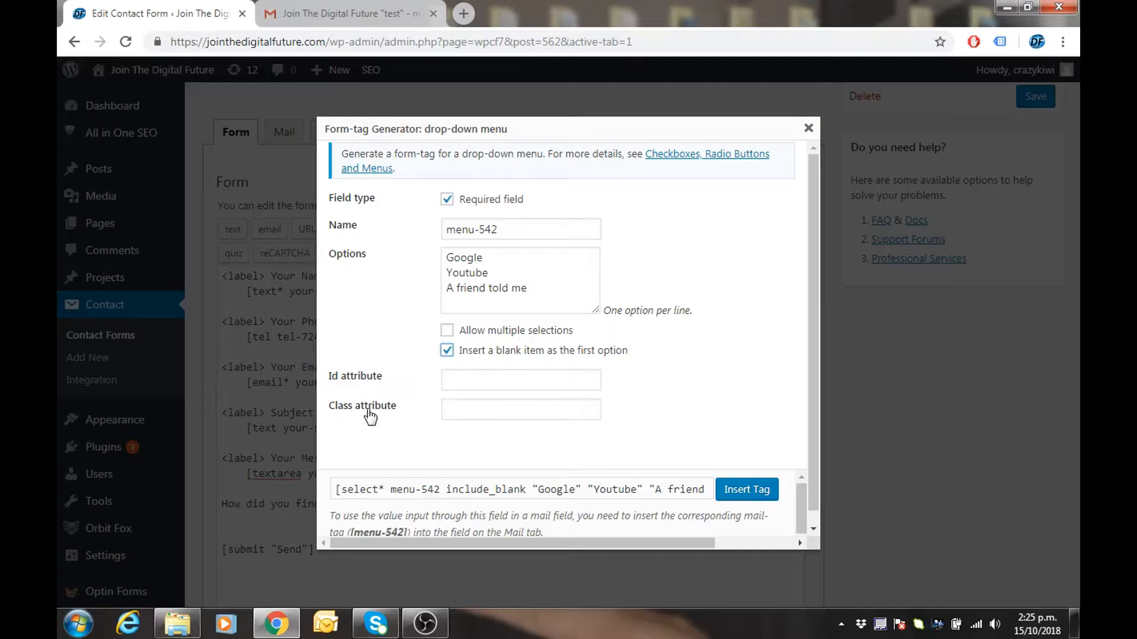
pyautogui.scroll(-1, 577, 428)
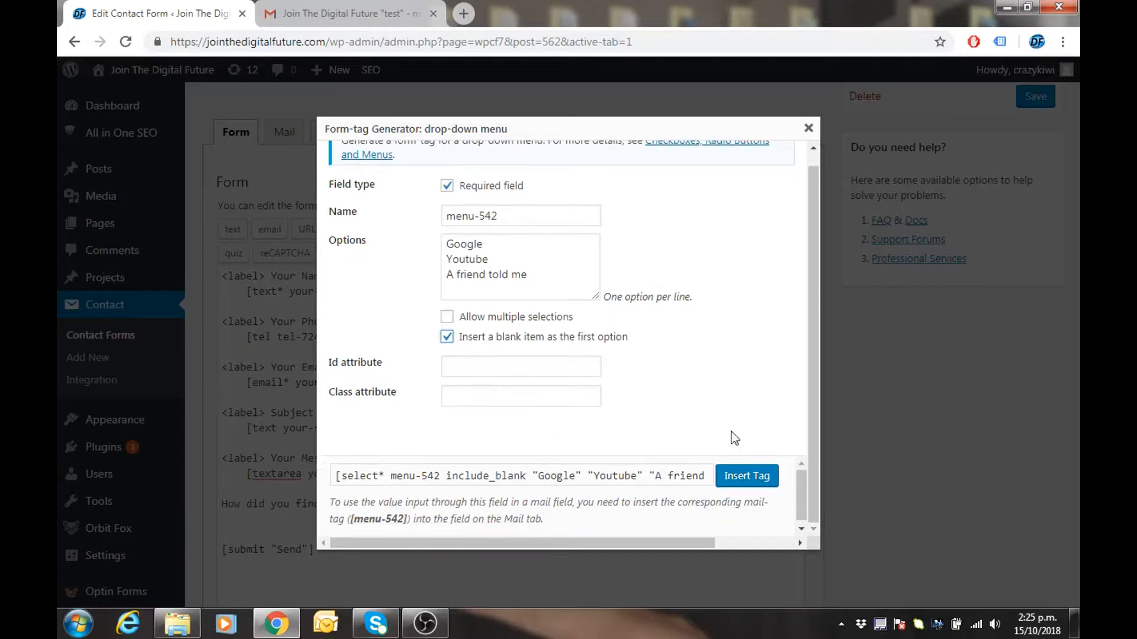
pyautogui.click(743, 481)
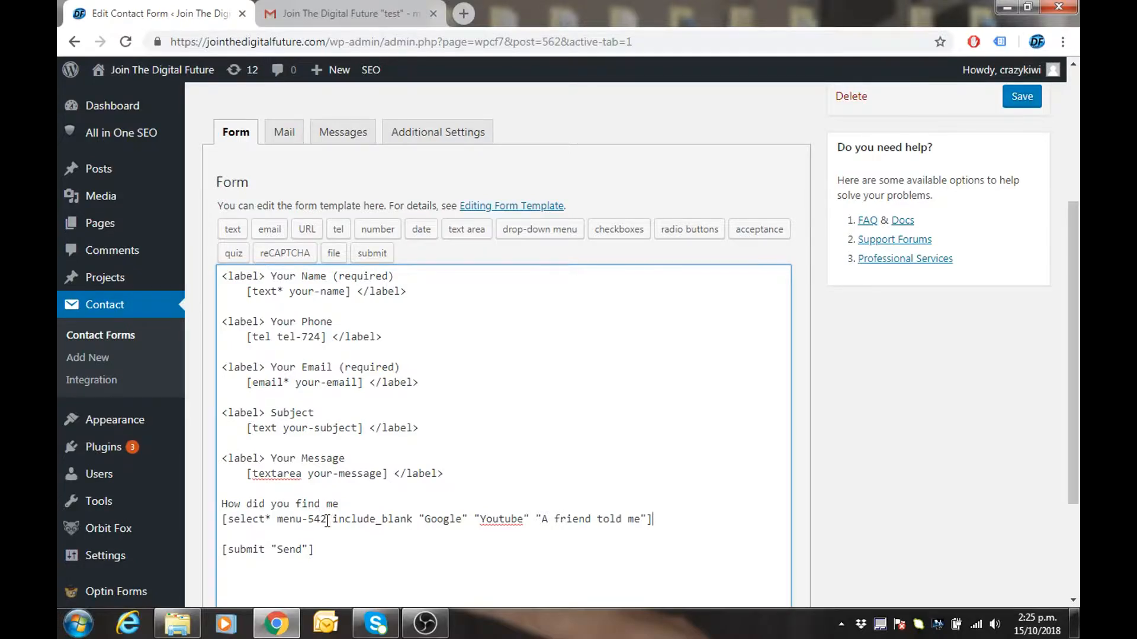
# - Copy the drop-down tag's name menu-542 from the form template and go to the message body in the mail settings
pyautogui.moveTo(328, 521); pyautogui.dragTo(281, 525)
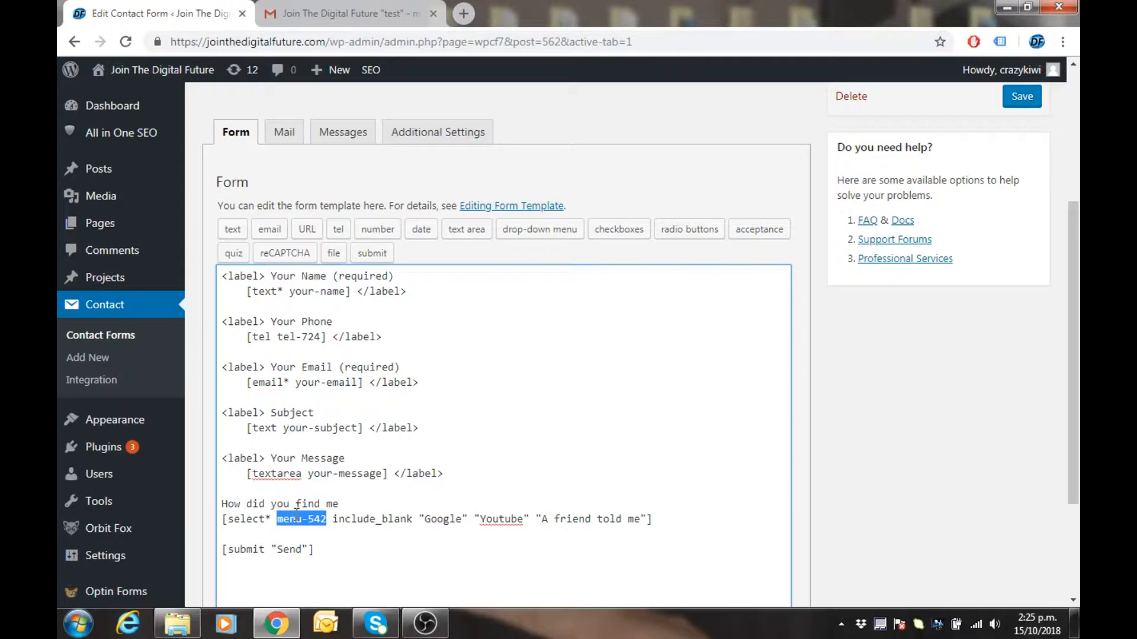
pyautogui.rightClick(299, 520)
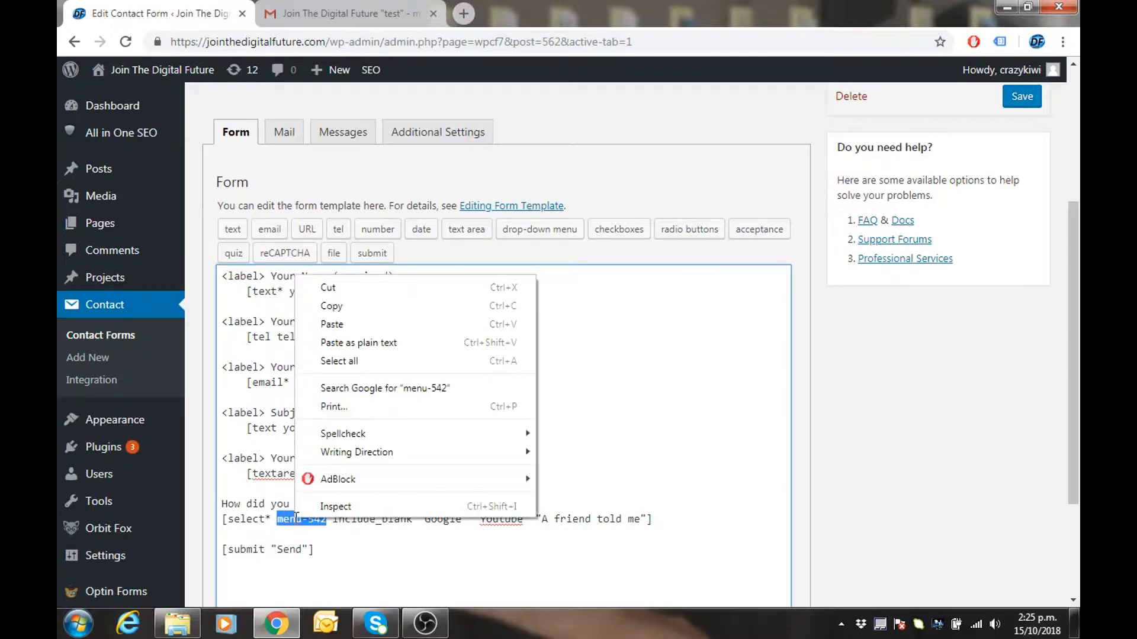
pyautogui.click(366, 306)
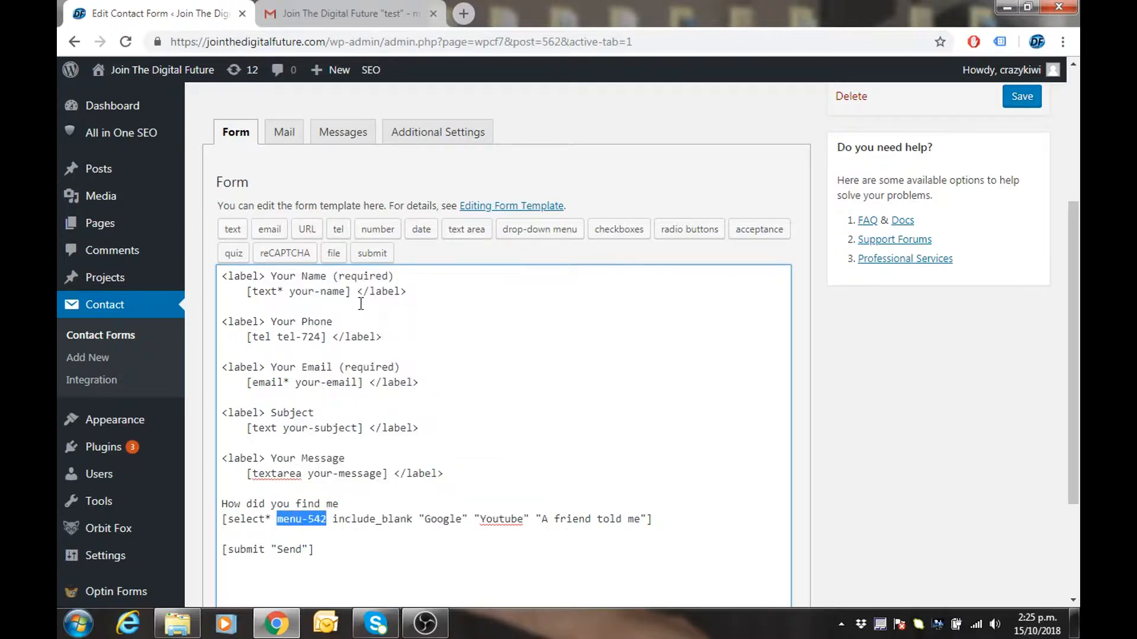
pyautogui.click(286, 135)
pyautogui.scroll(-3, 511, 453)
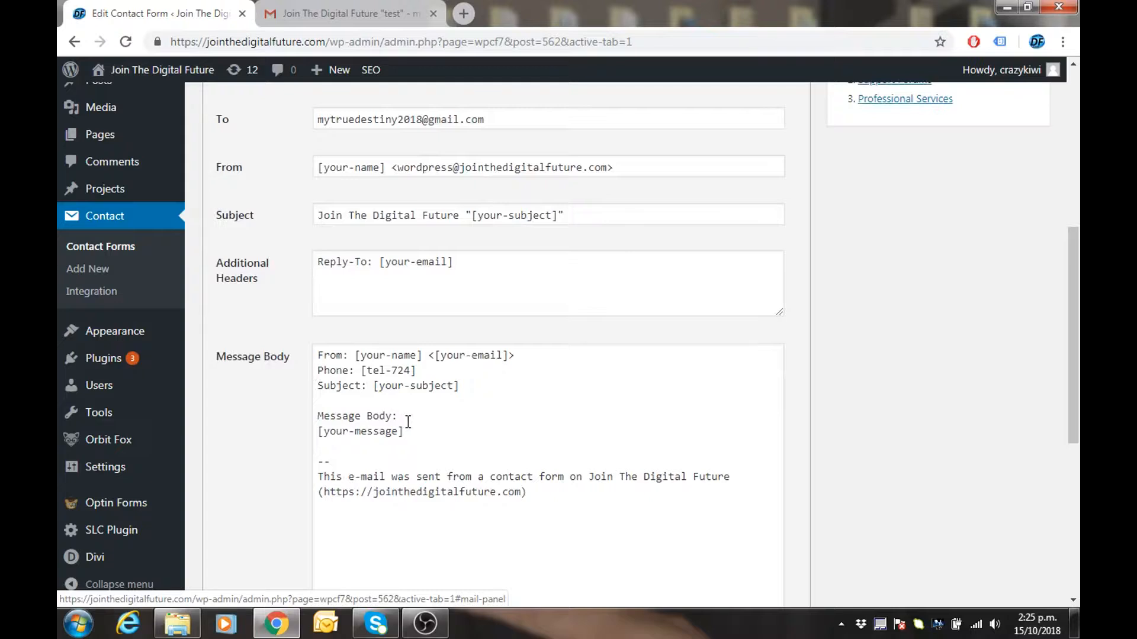
# - Add the line "How did you find me: [menu-542]" below [your-message] in the message body and save the contact form
pyautogui.doubleClick(324, 455)
pyautogui.press('BackSpace')
pyautogui.doubleClick(320, 447)
pyautogui.click(321, 446)
pyautogui.press('Return')
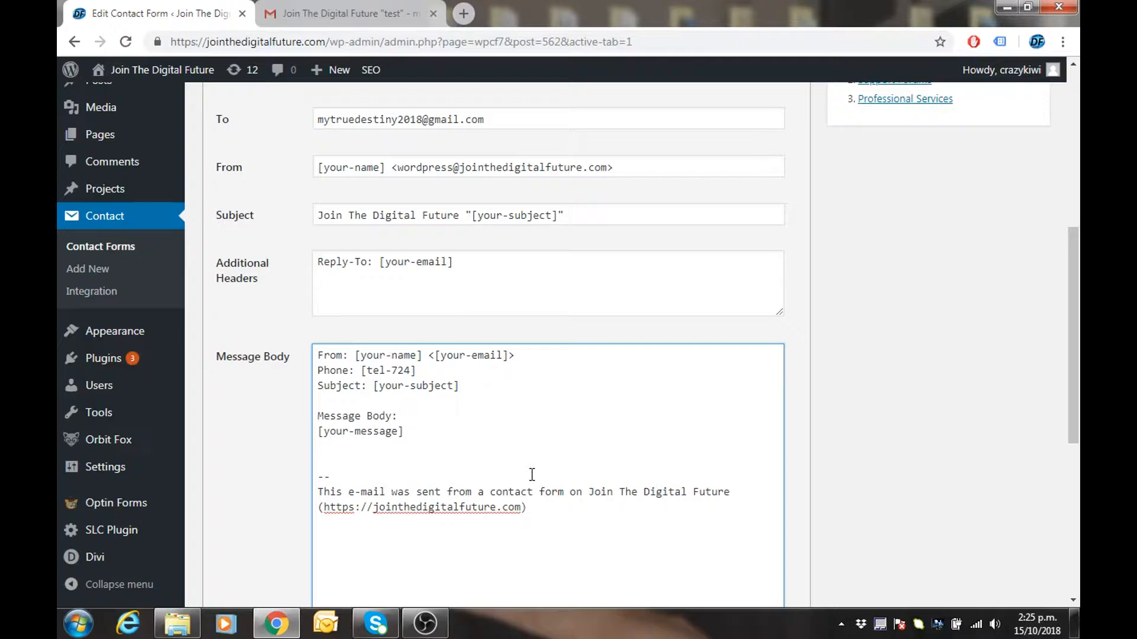
pyautogui.write('How did you find me: [')
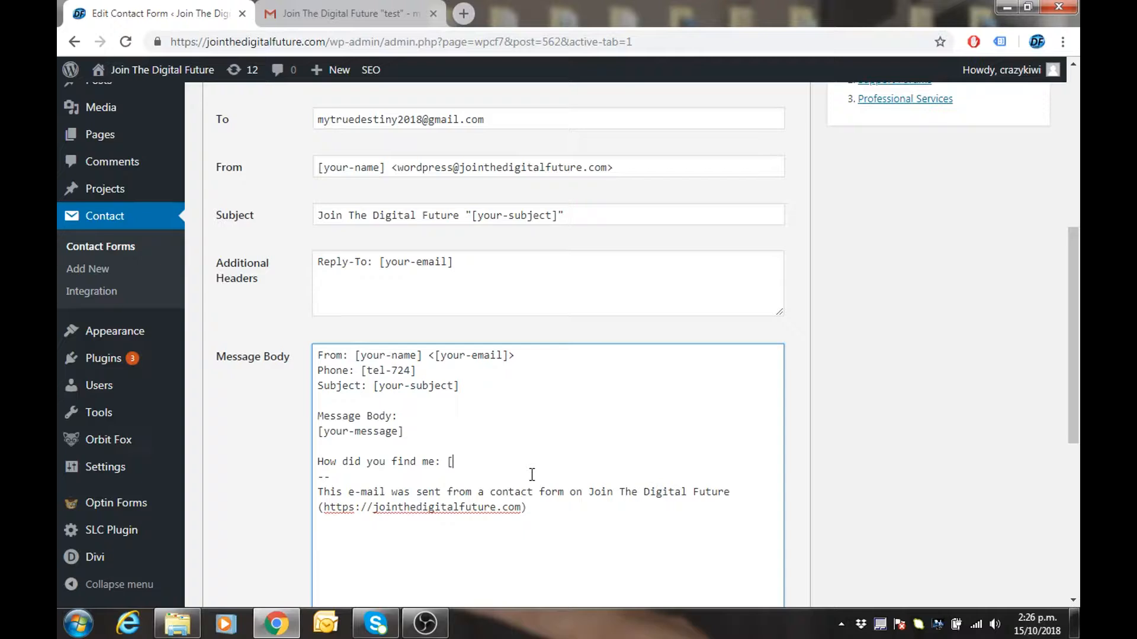
pyautogui.rightClick(454, 465)
pyautogui.click(520, 314)
pyautogui.scroll(-5, 517, 328)
pyautogui.click(223, 526)
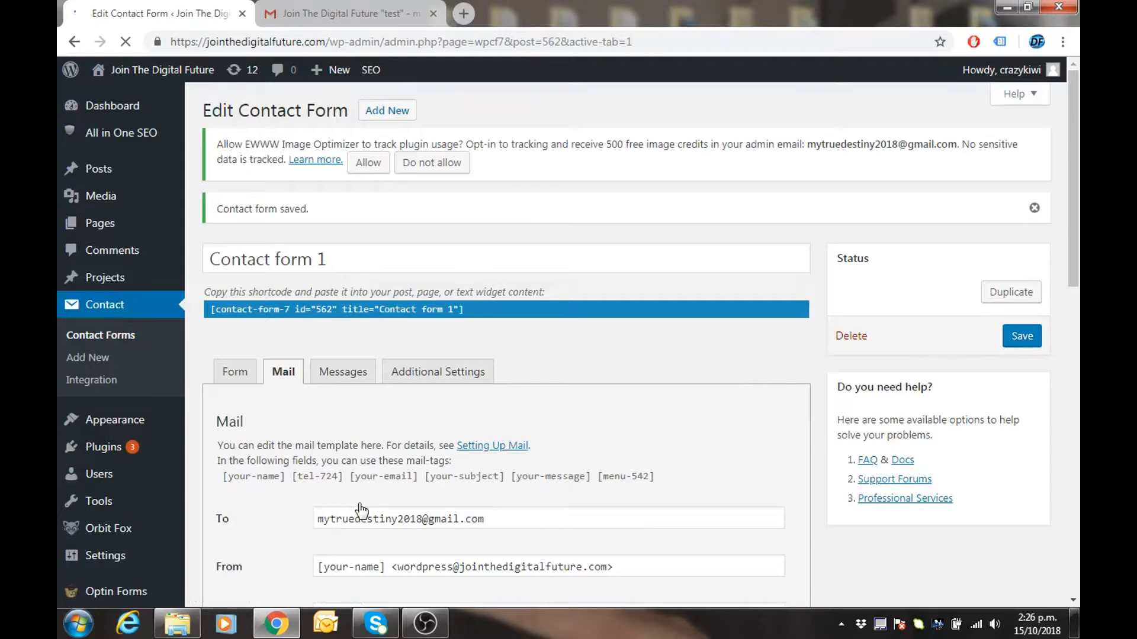
# - Return to the form template and copy "(required)" from the Your Name label to the end of the "How did you find me" line
pyautogui.scroll(-8, 358, 507)
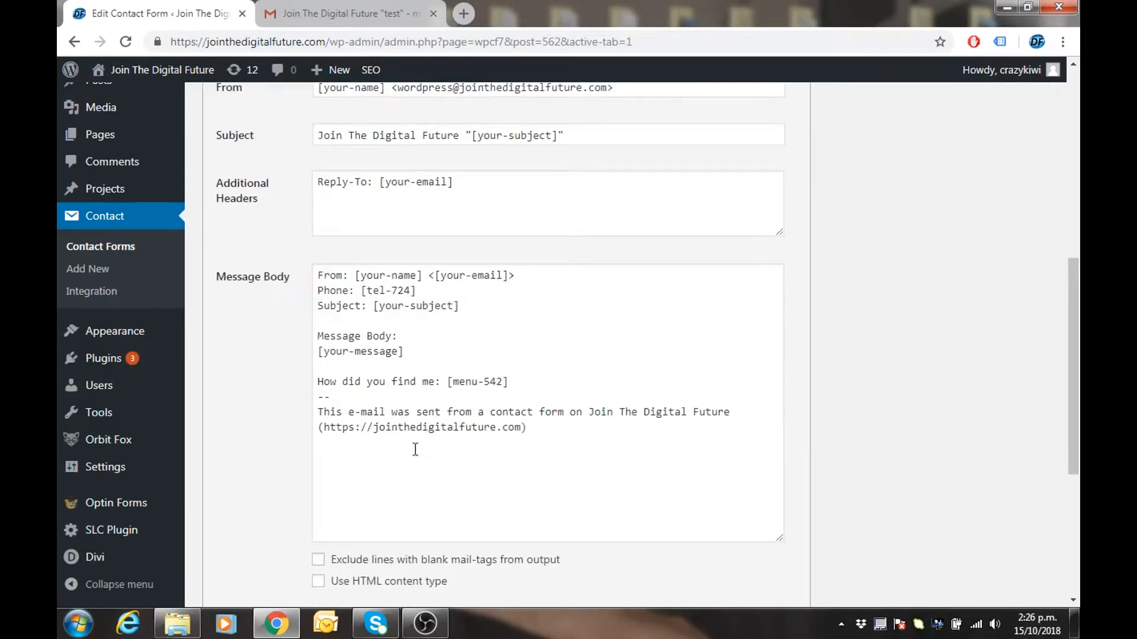
pyautogui.scroll(8, 432, 411)
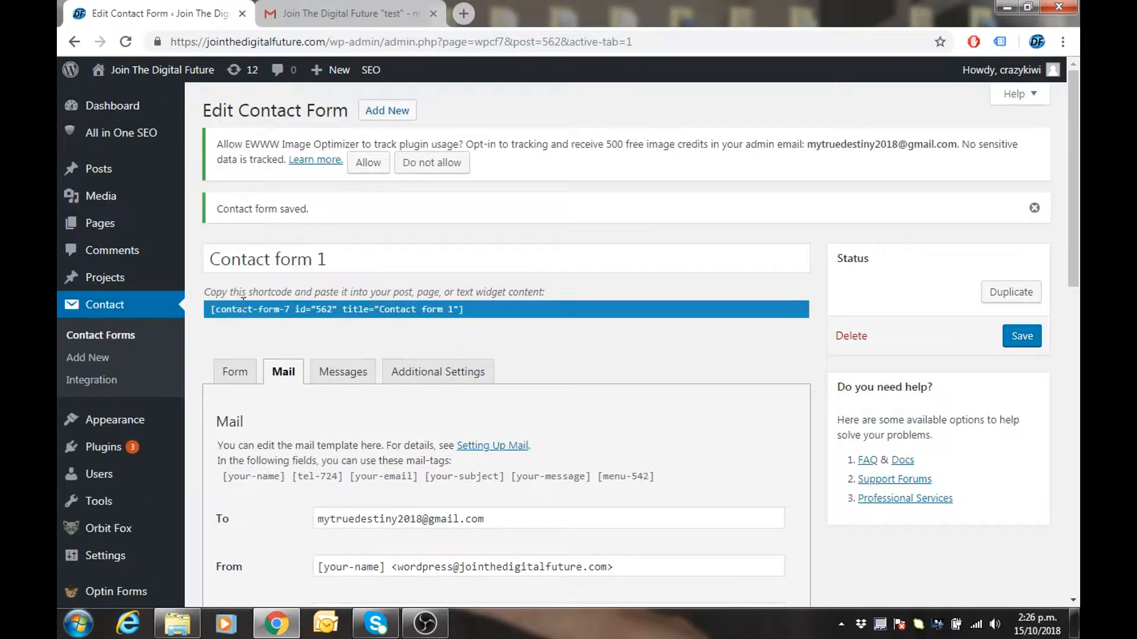
pyautogui.click(230, 375)
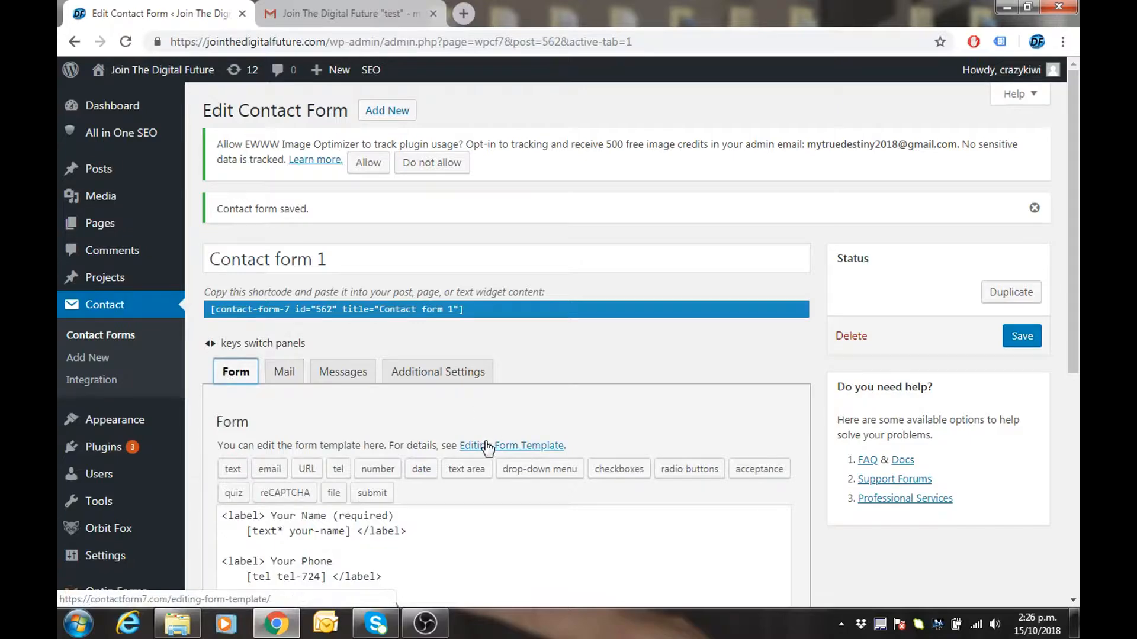
pyautogui.scroll(-7, 487, 448)
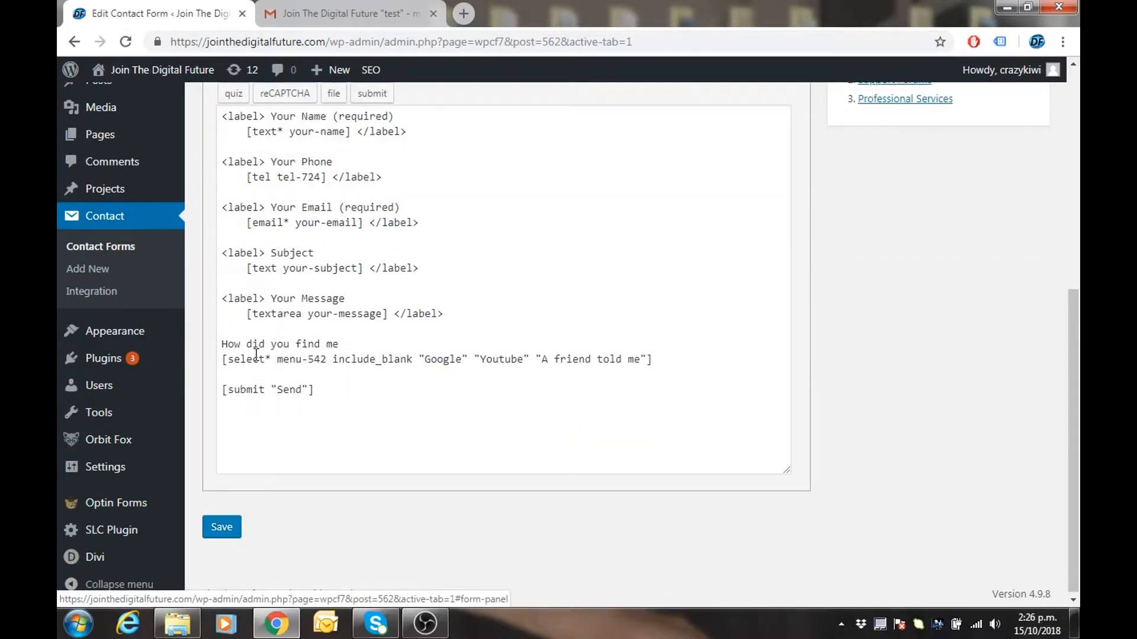
pyautogui.click(342, 346)
pyautogui.moveTo(399, 118); pyautogui.dragTo(335, 123)
pyautogui.rightClick(367, 120)
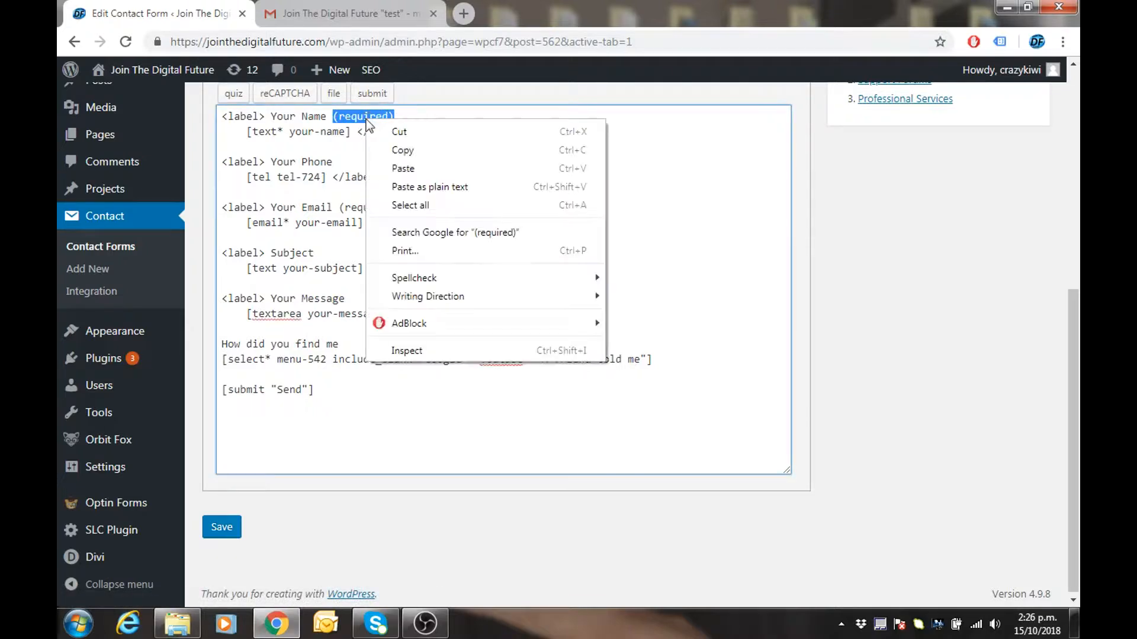
pyautogui.click(408, 149)
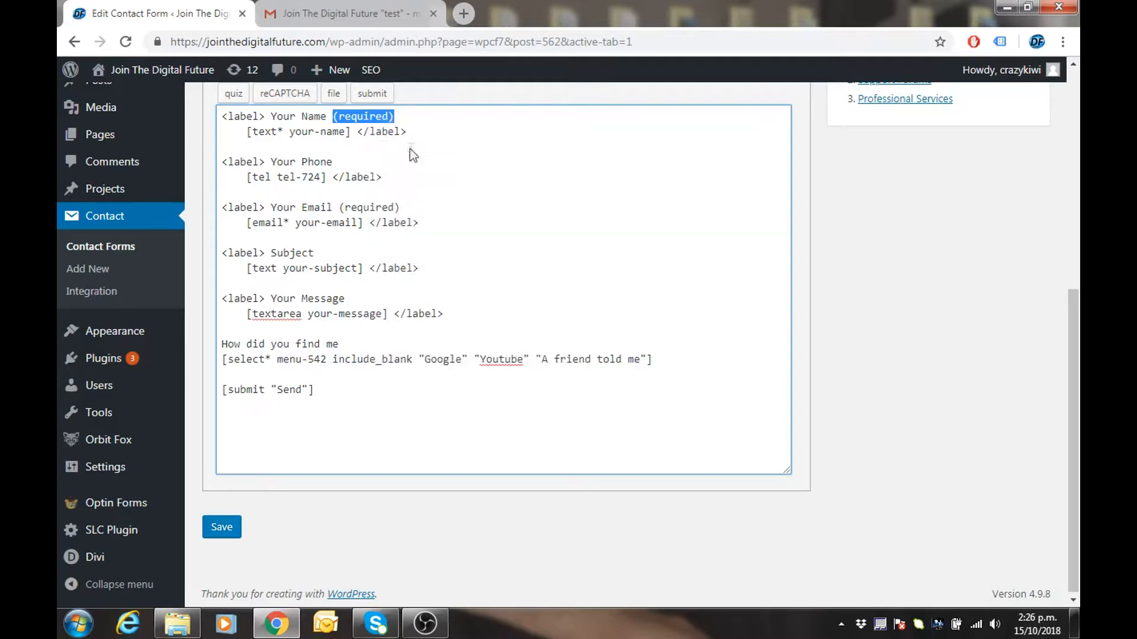
pyautogui.click(353, 344)
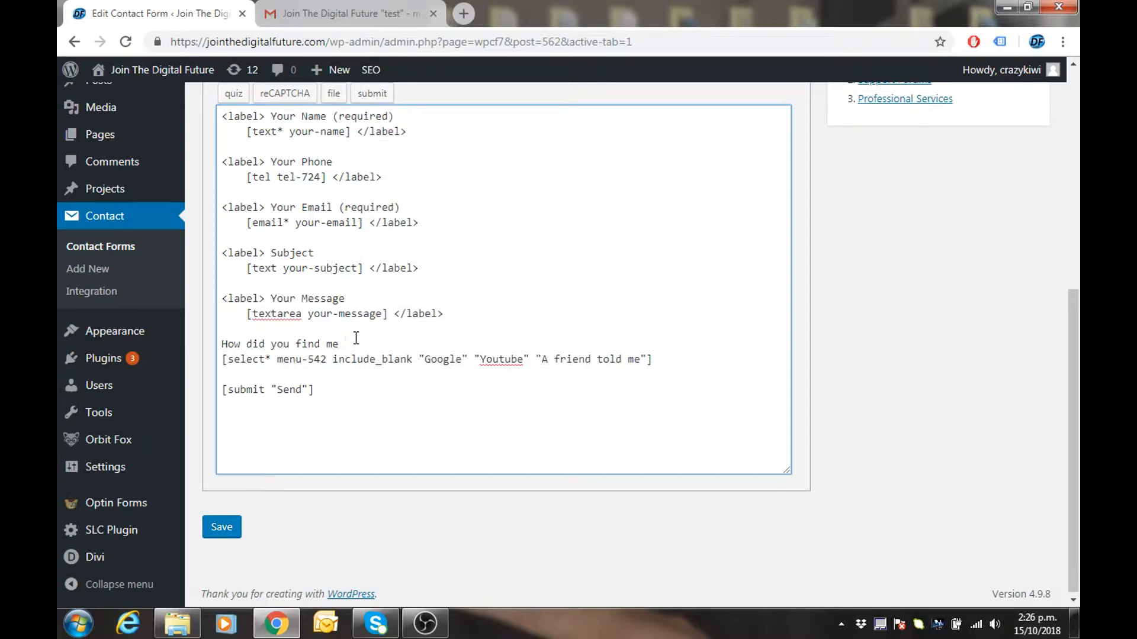
pyautogui.rightClick(349, 346)
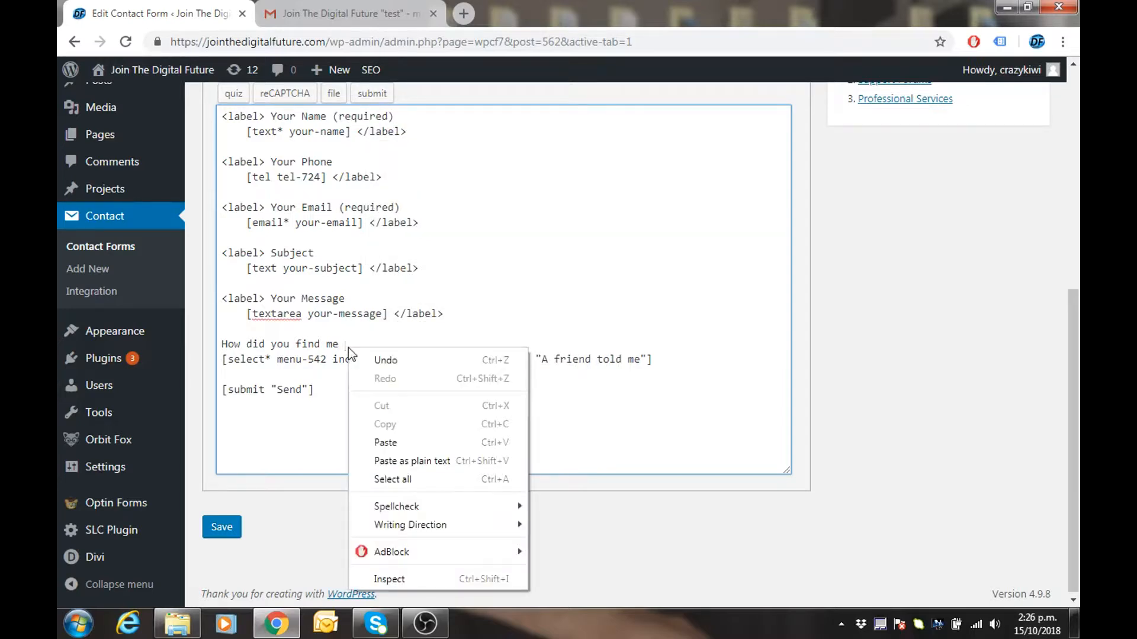
pyautogui.click(408, 443)
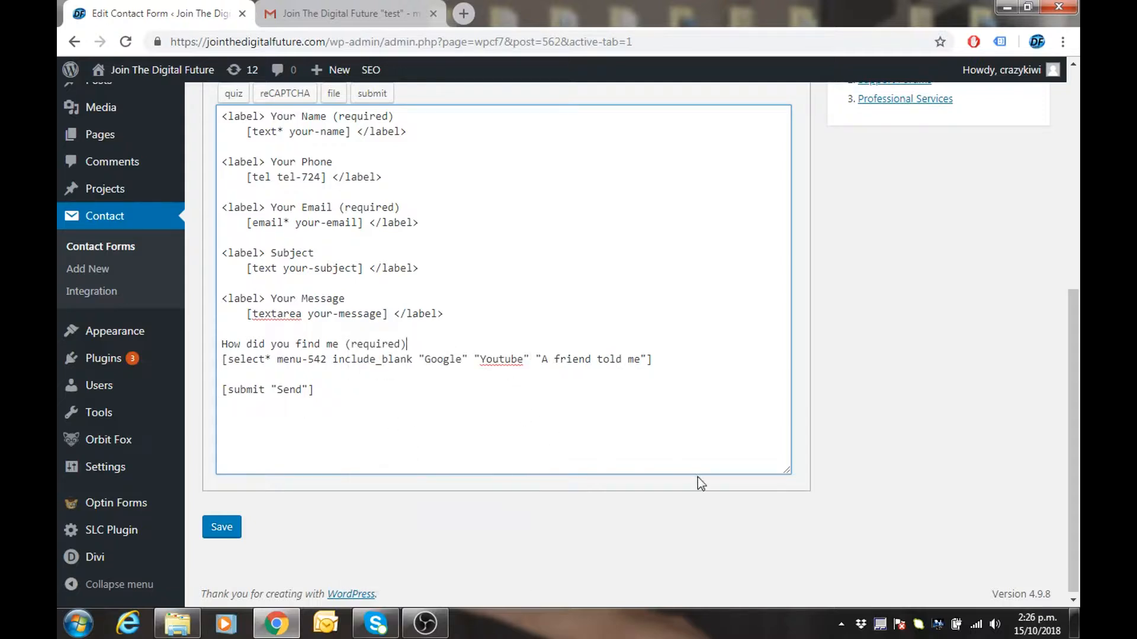
# - Add the line "Choose a Package" between the Your Message block and the "How did you find me" line
pyautogui.scroll(4, 697, 478)
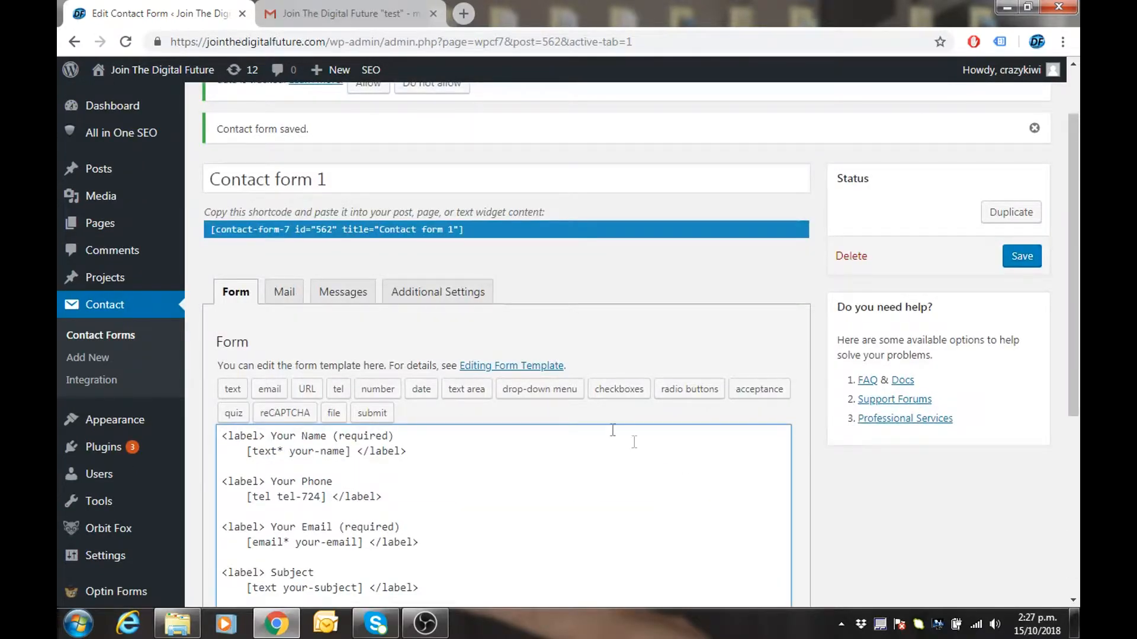
pyautogui.scroll(-4, 497, 504)
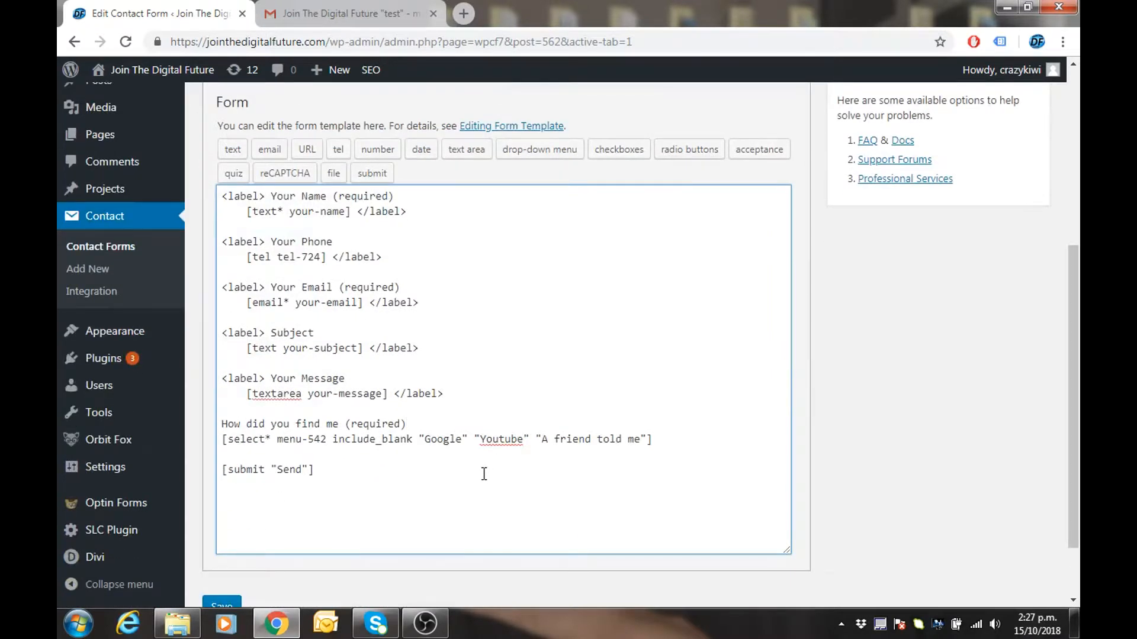
pyautogui.click(223, 411)
pyautogui.press('Return')
pyautogui.press('Return')
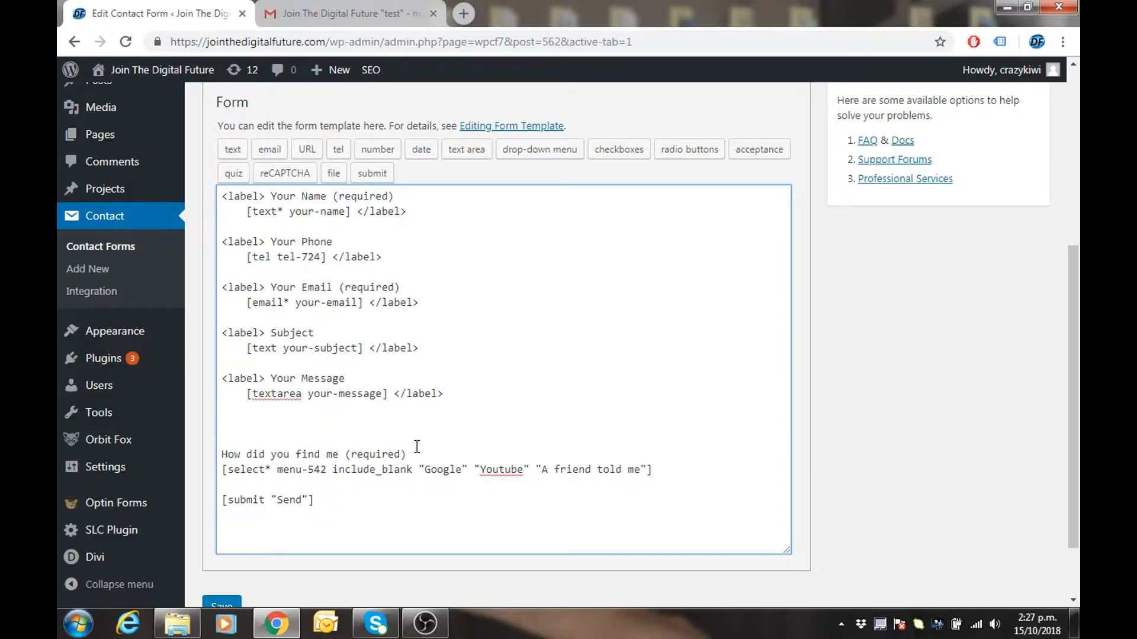
pyautogui.write('hoose a Package')
pyautogui.press('Return')
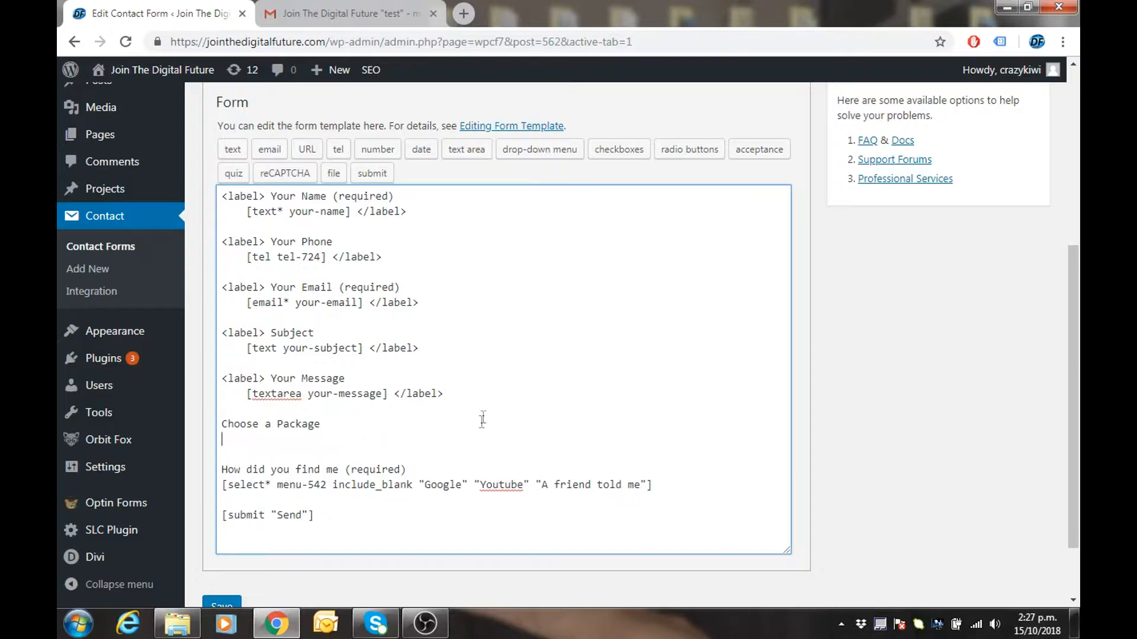
# - Insert a required, exclusive checkboxes tag below "Choose a Package" with the options Pack 1, Pack 2 and Pack 3 $199
pyautogui.click(621, 152)
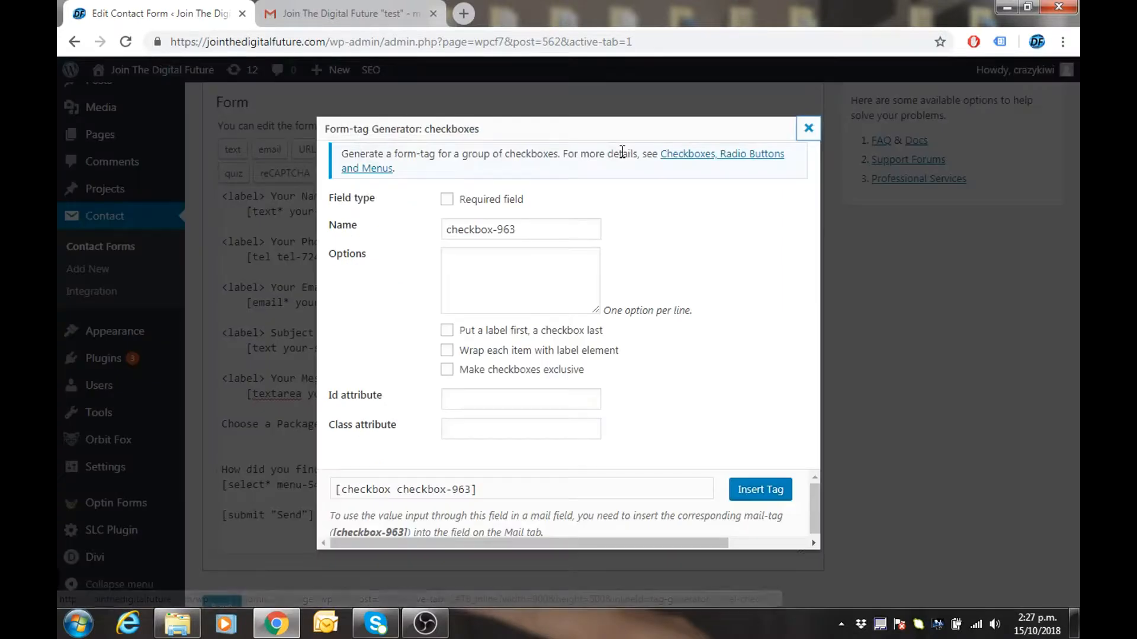
pyautogui.click(447, 200)
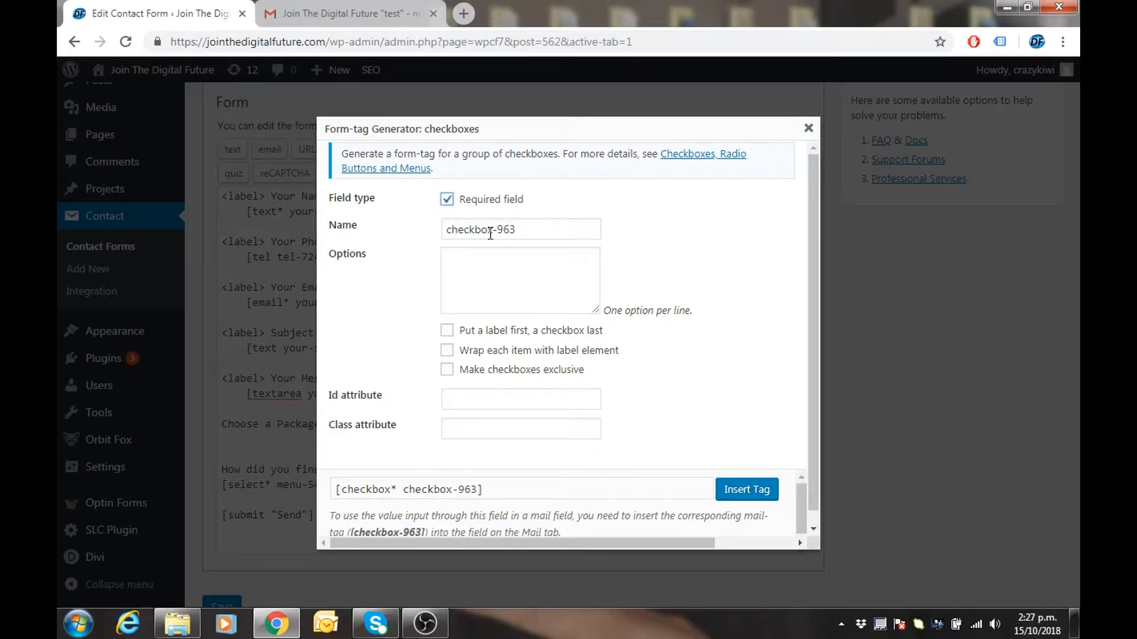
pyautogui.click(463, 259)
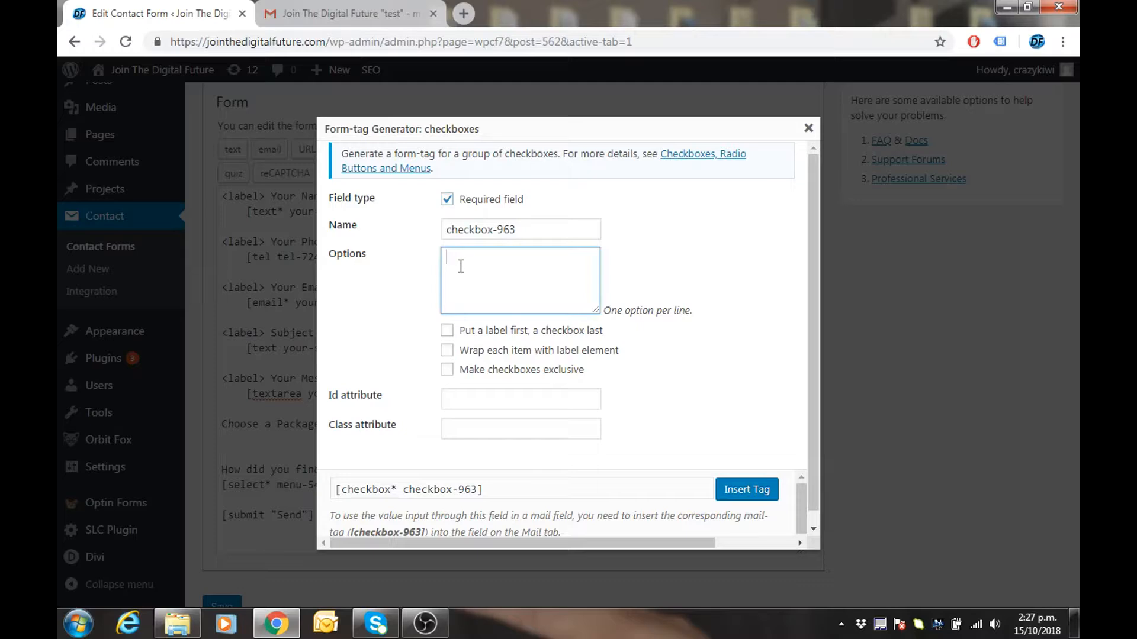
pyautogui.write('Packi')
pyautogui.press('BackSpace')
pyautogui.write('1 Pack')
pyautogui.press('Return')
pyautogui.write('Pack 3 $199')
pyautogui.click(447, 371)
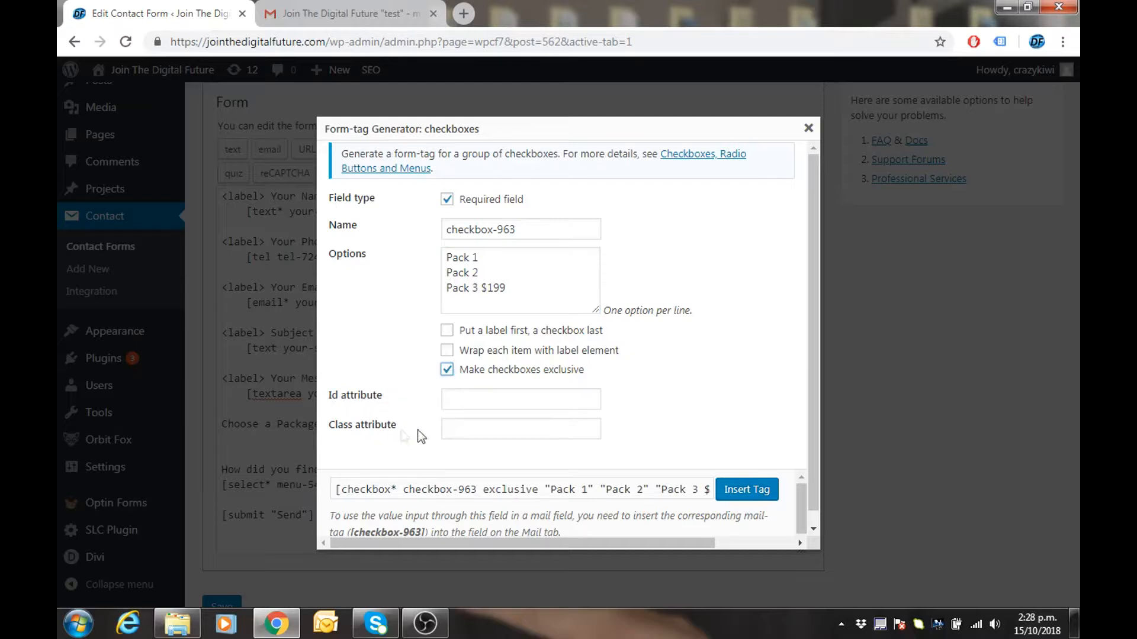
pyautogui.click(746, 490)
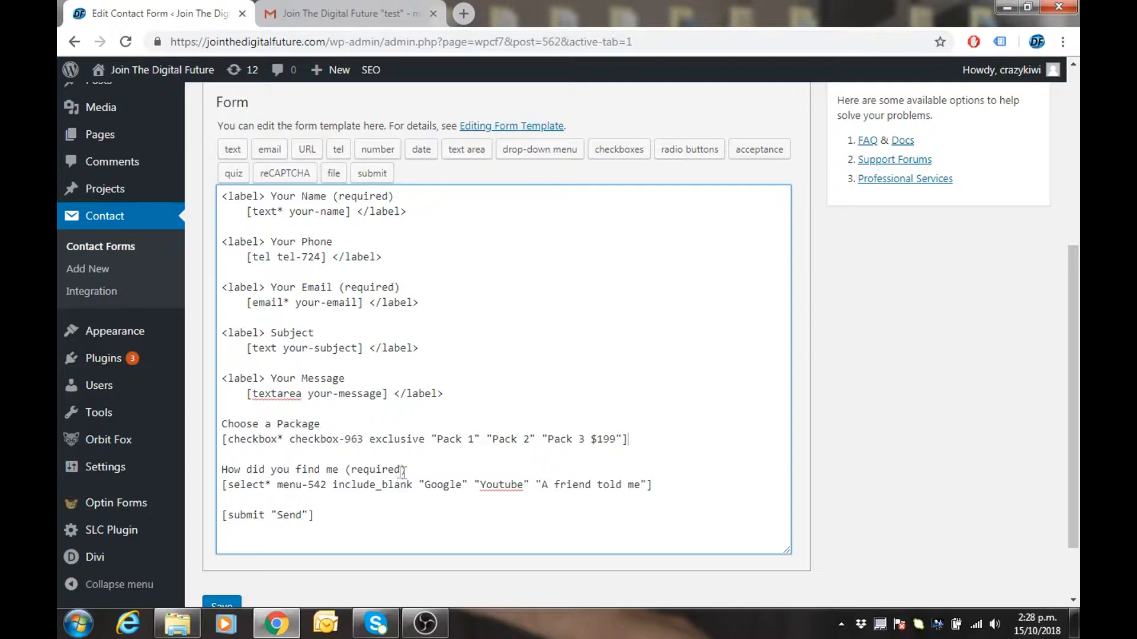
# - Copy "(required)" from the "How did you find me" line to the end of the "Choose a Package" line
pyautogui.moveTo(408, 469); pyautogui.dragTo(345, 469)
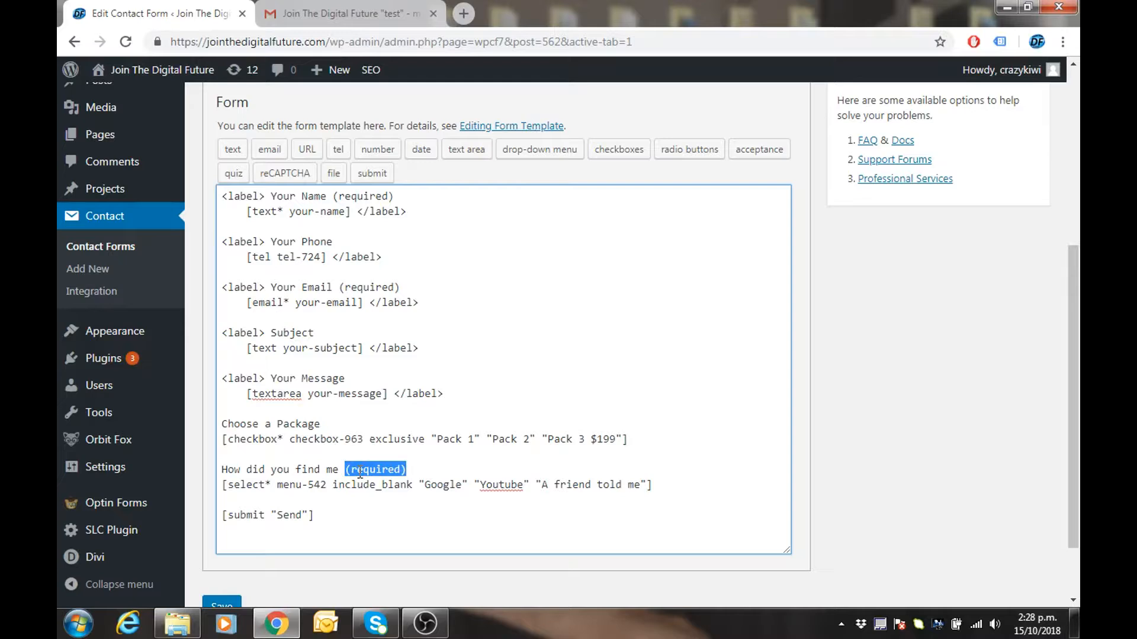
pyautogui.rightClick(359, 471)
pyautogui.click(419, 260)
pyautogui.click(332, 418)
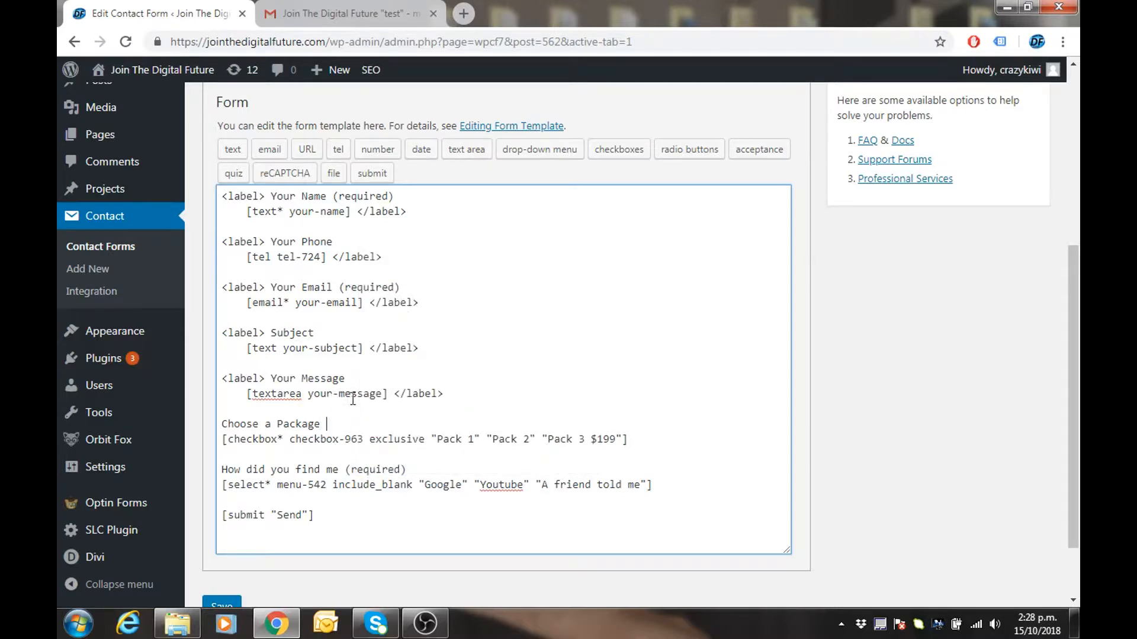
pyautogui.rightClick(332, 424)
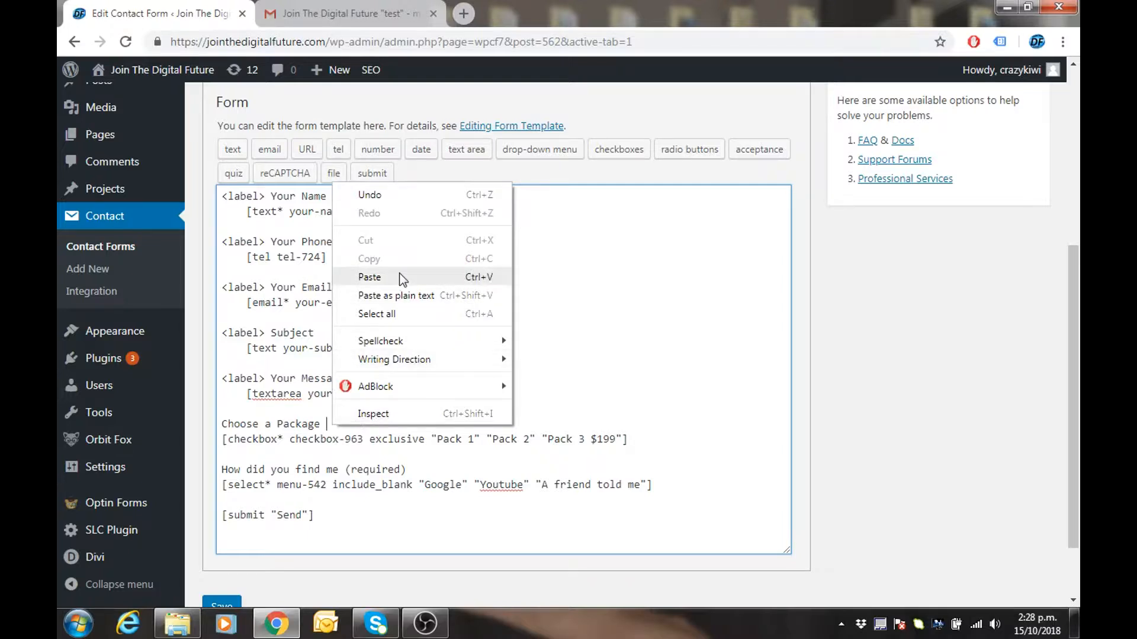
pyautogui.click(370, 277)
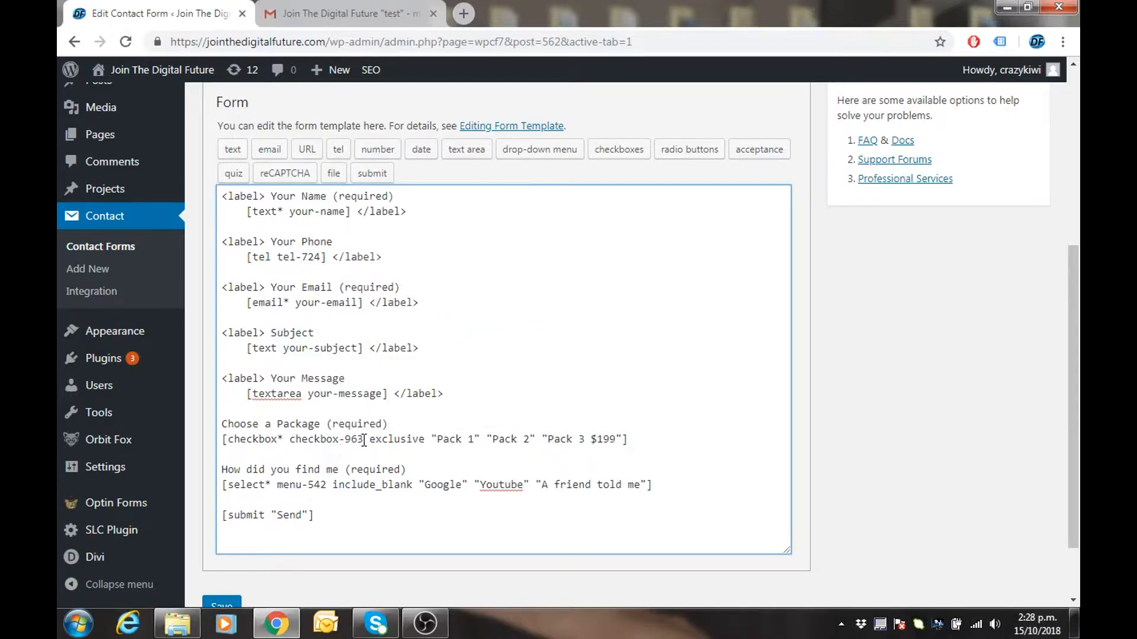
# - Copy the field name checkbox-963 from the package tag and go to the message body of the mail template
pyautogui.moveTo(365, 439); pyautogui.dragTo(293, 442)
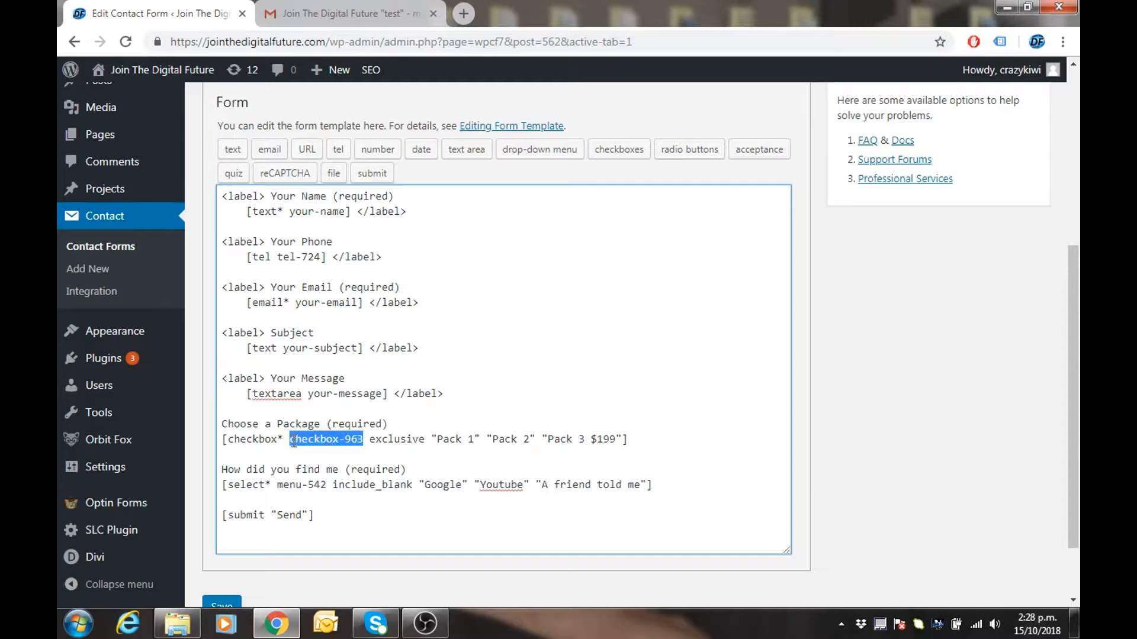
pyautogui.rightClick(311, 441)
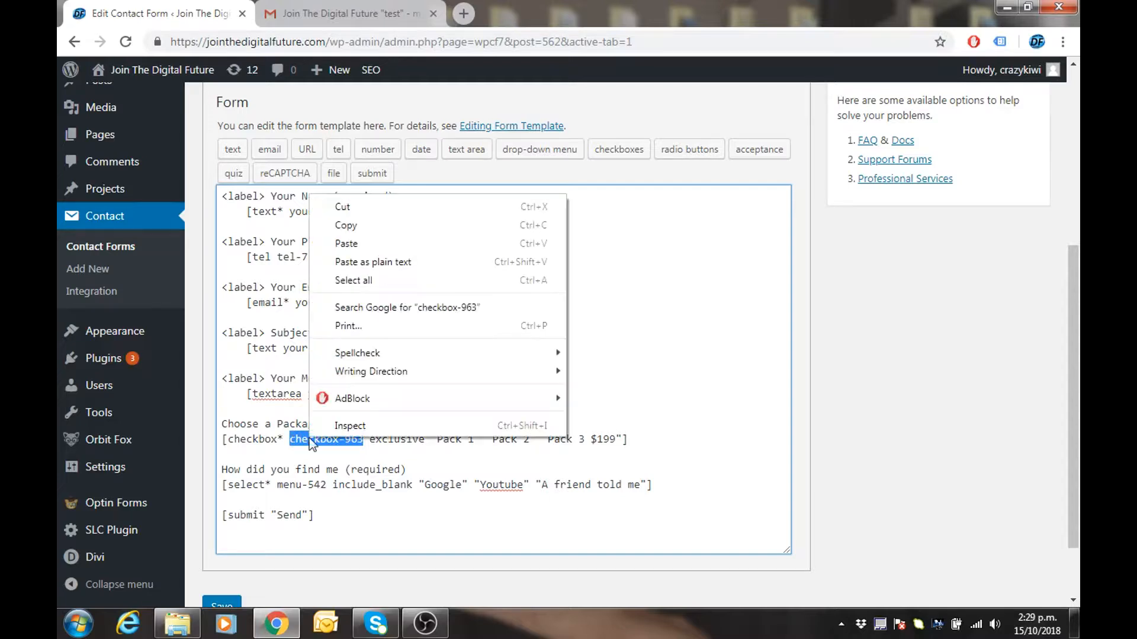
pyautogui.click(347, 225)
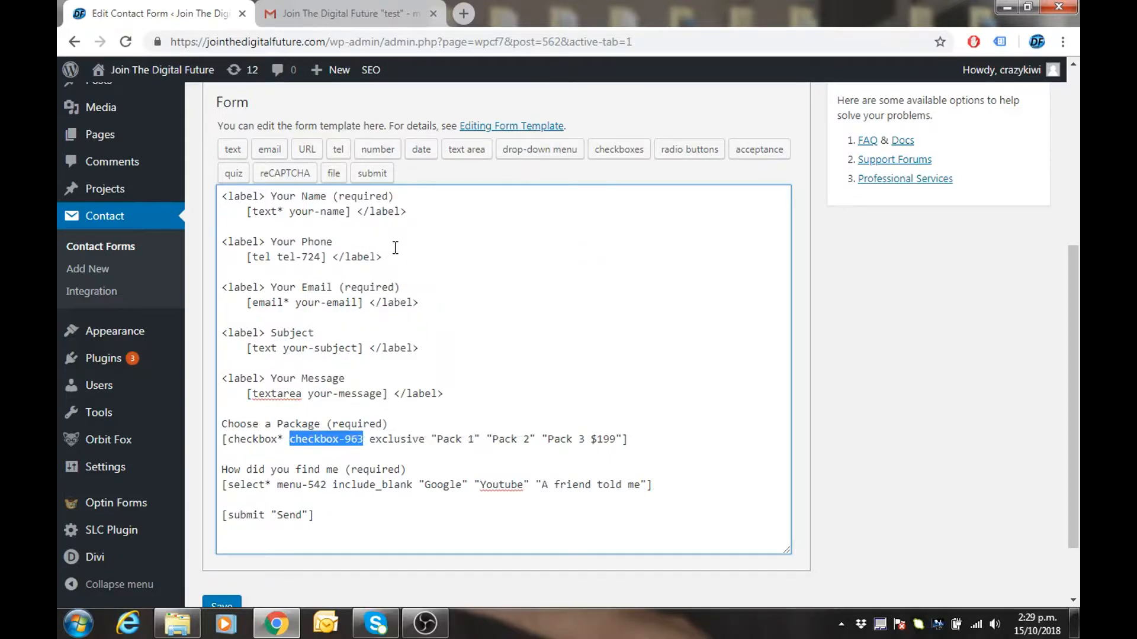
pyautogui.scroll(5, 393, 251)
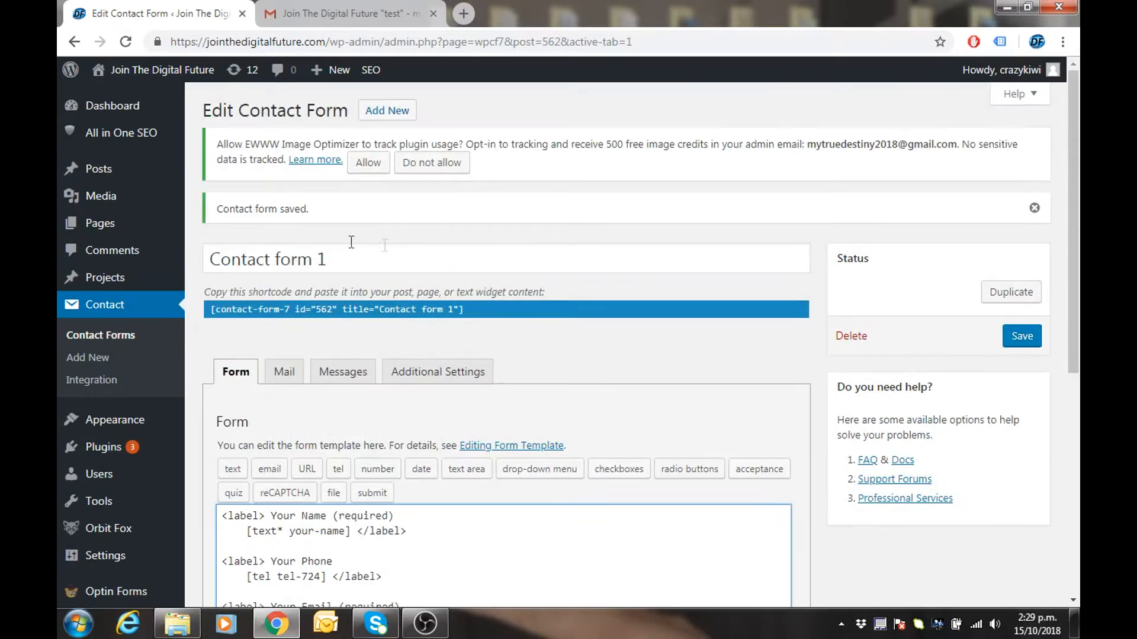
pyautogui.click(286, 374)
pyautogui.scroll(-7, 320, 414)
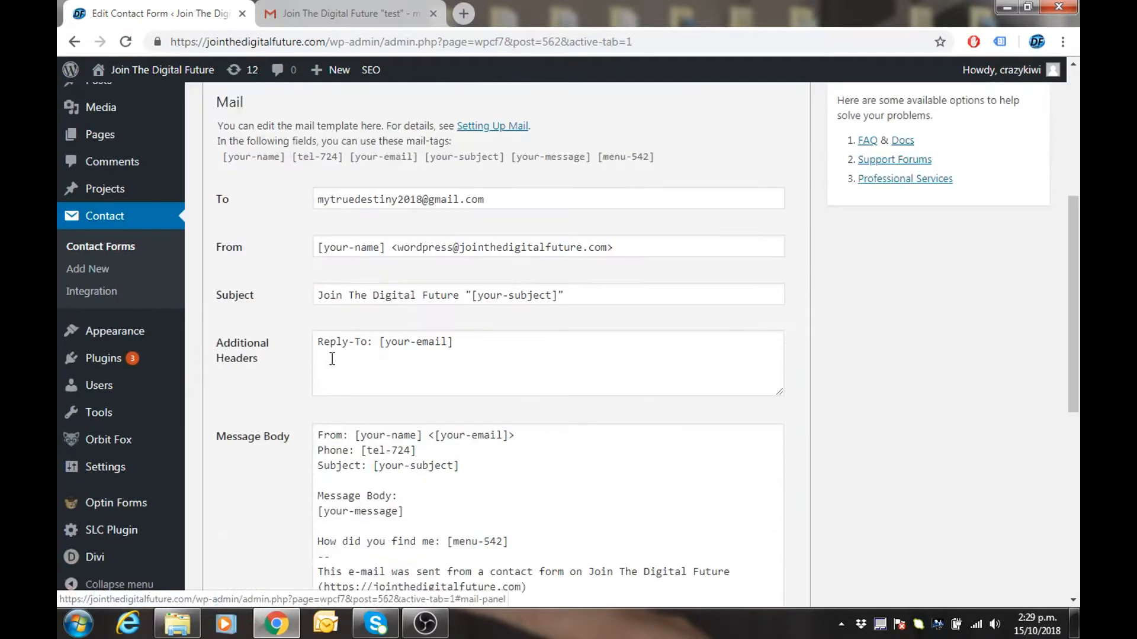
pyautogui.scroll(-4, 331, 349)
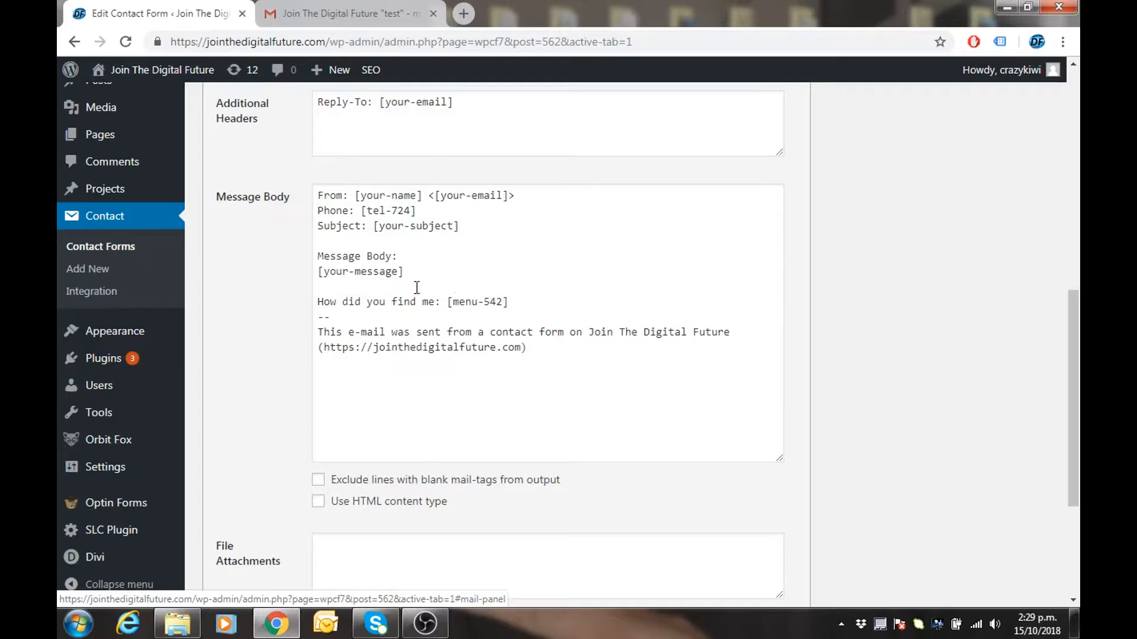
# - Add the line "Package chosen: [checkbox-963]" above the "How did you find me" line, separated from the message tag by a blank line
pyautogui.click(320, 288)
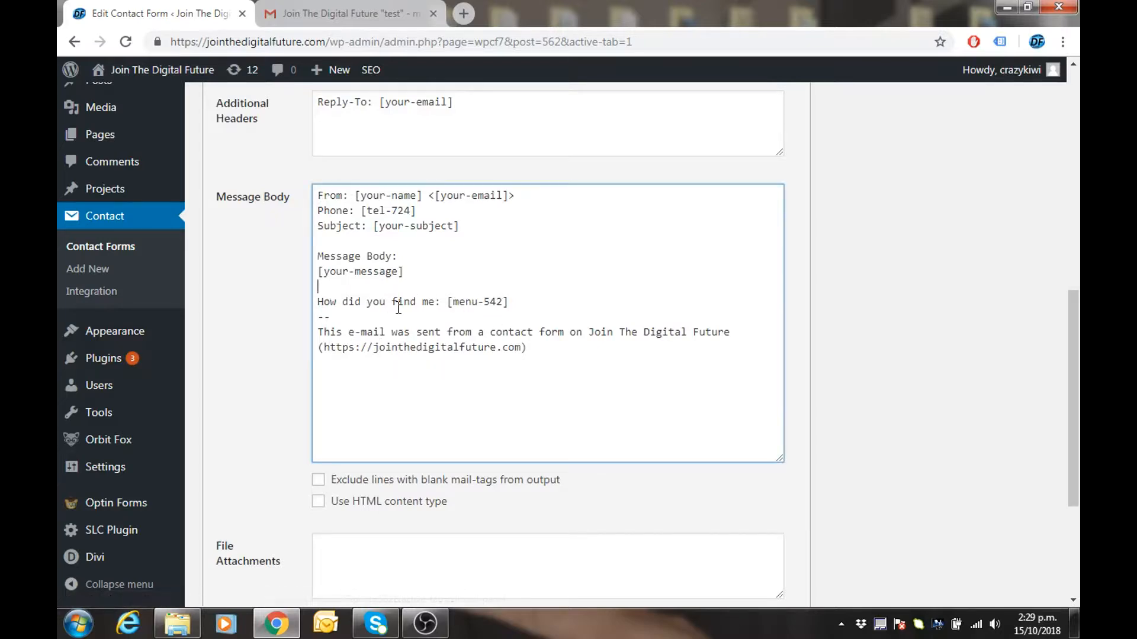
pyautogui.press('Return')
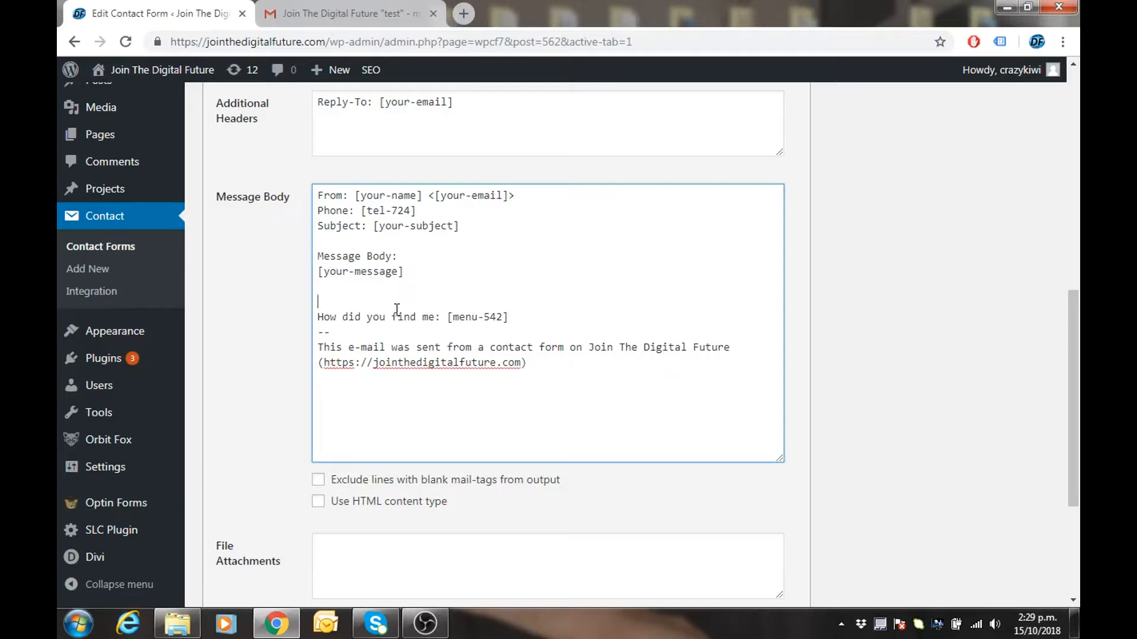
pyautogui.write('Package chosen: [')
pyautogui.rightClick(420, 303)
pyautogui.click(460, 399)
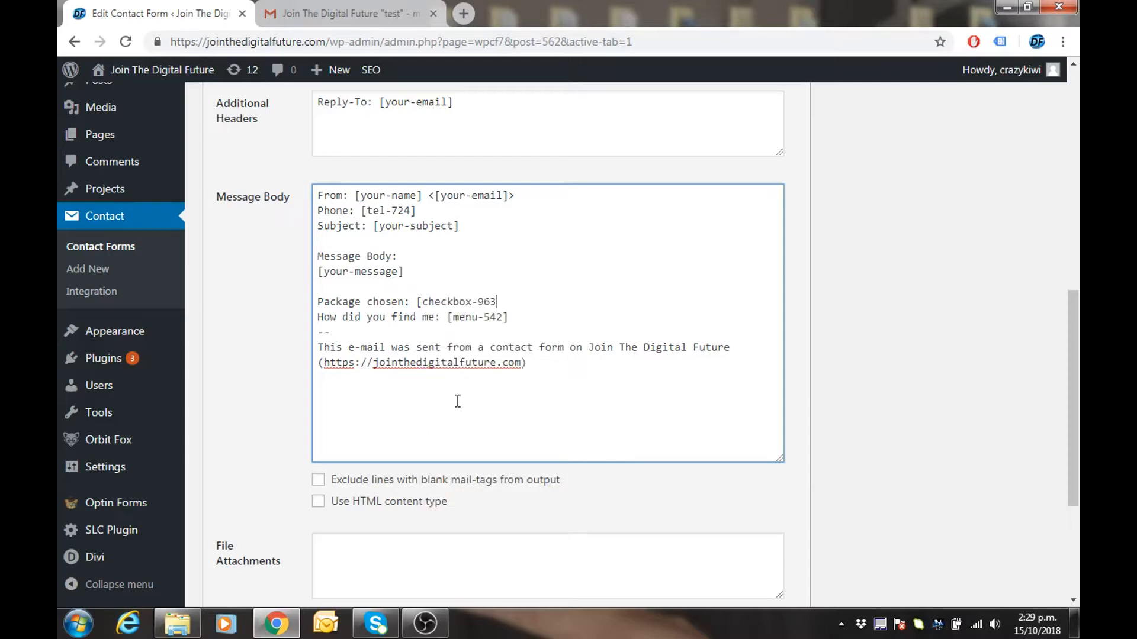
pyautogui.write(']')
# - Save the contact form and review the mail template with its available mail-tags
pyautogui.scroll(-4, 437, 459)
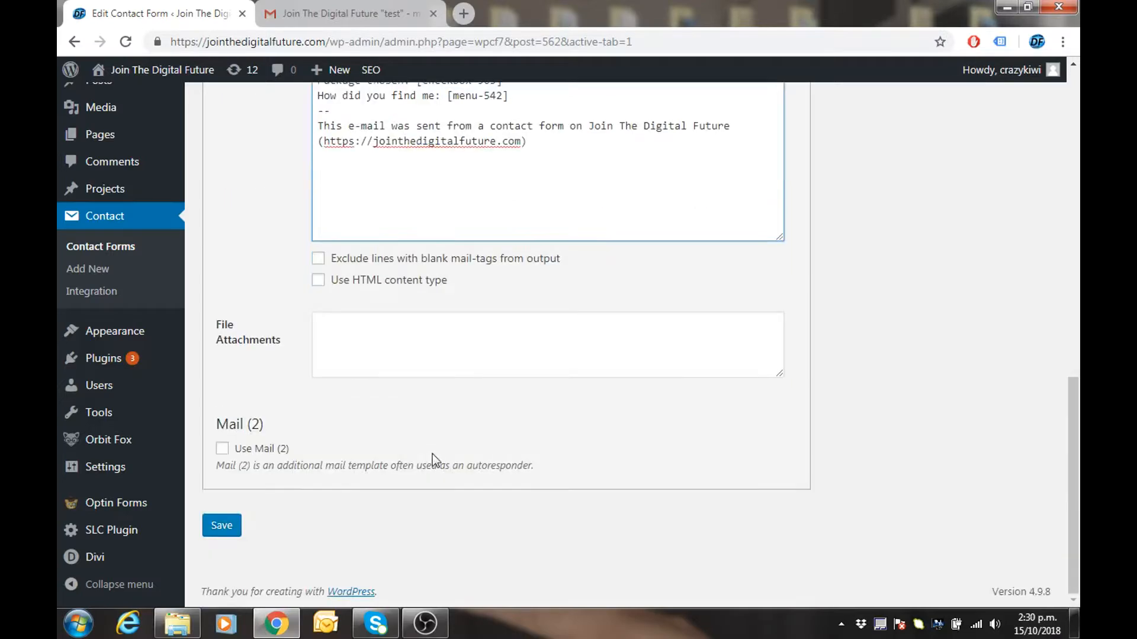
pyautogui.click(221, 525)
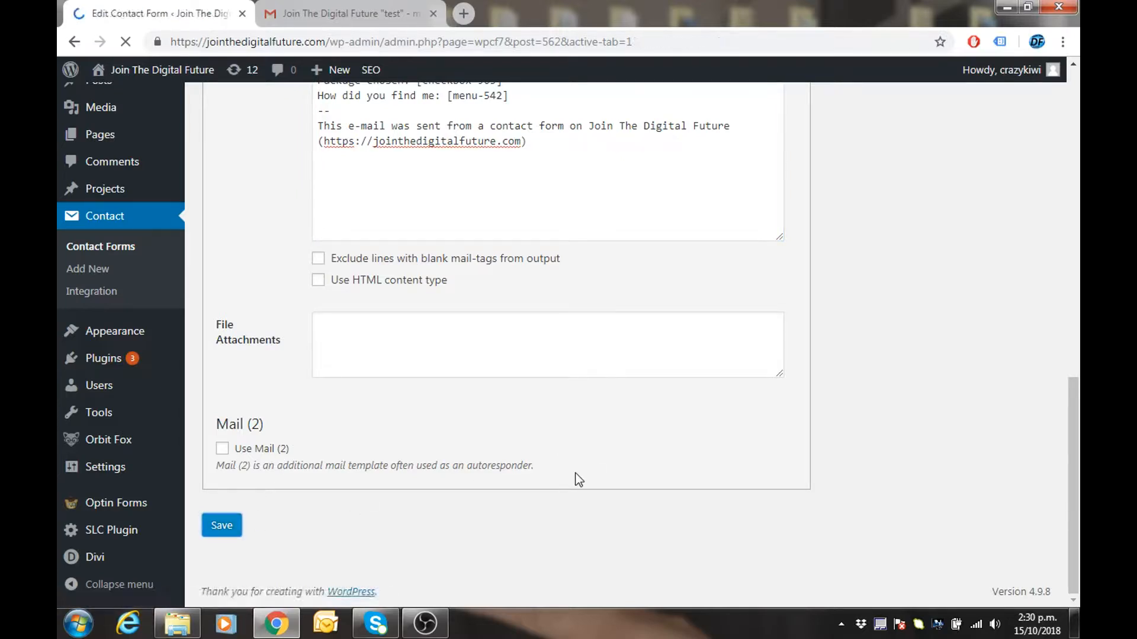
pyautogui.scroll(-12, 629, 375)
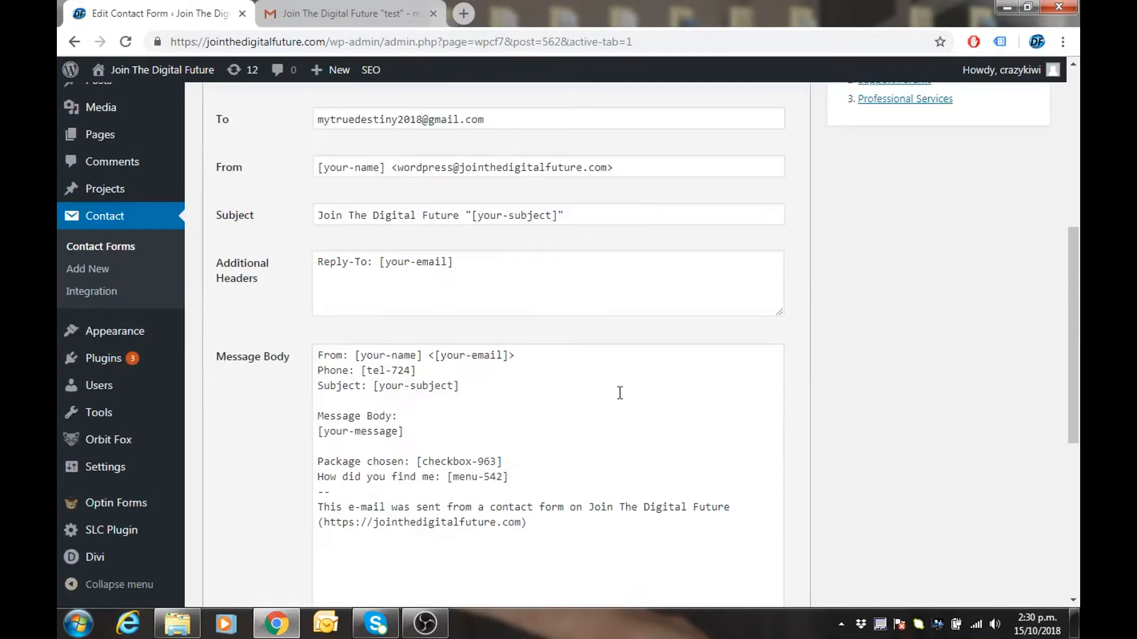
pyautogui.scroll(4, 616, 403)
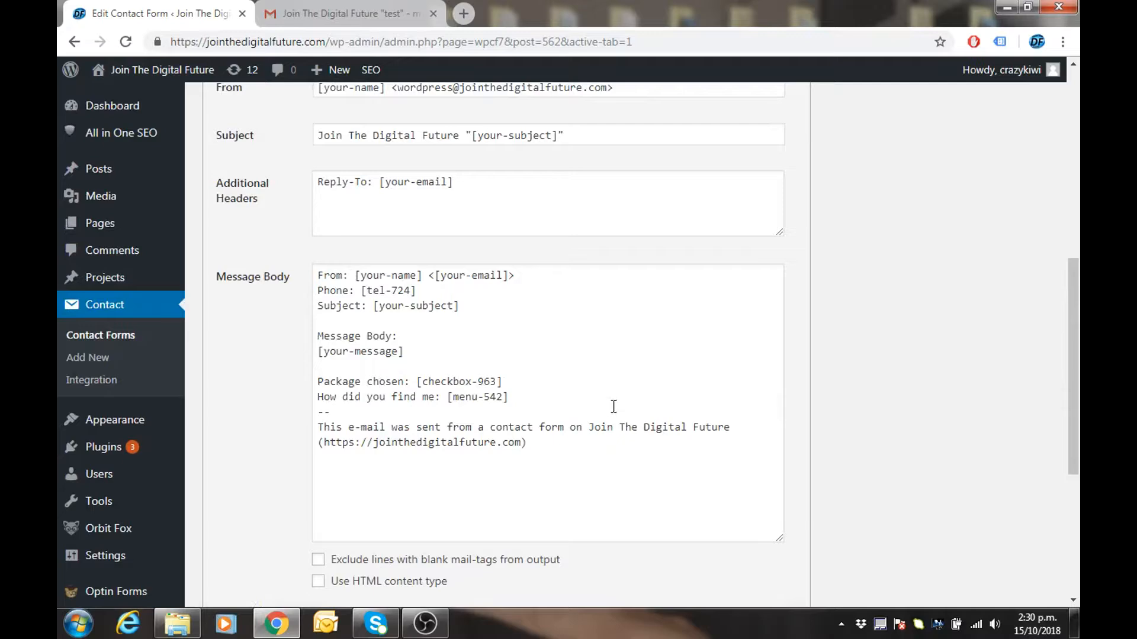
pyautogui.scroll(8, 609, 409)
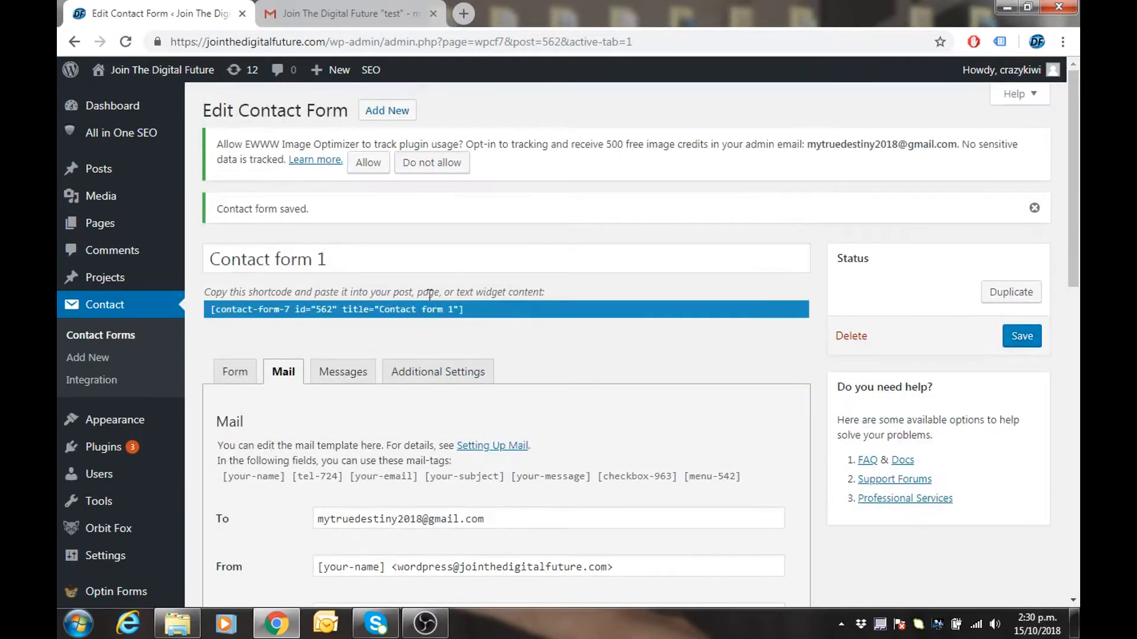
# - Add the line "Choose a Bag" to the form template between the package checkboxes and the "How did you find me" line
pyautogui.click(236, 371)
pyautogui.scroll(-6, 457, 469)
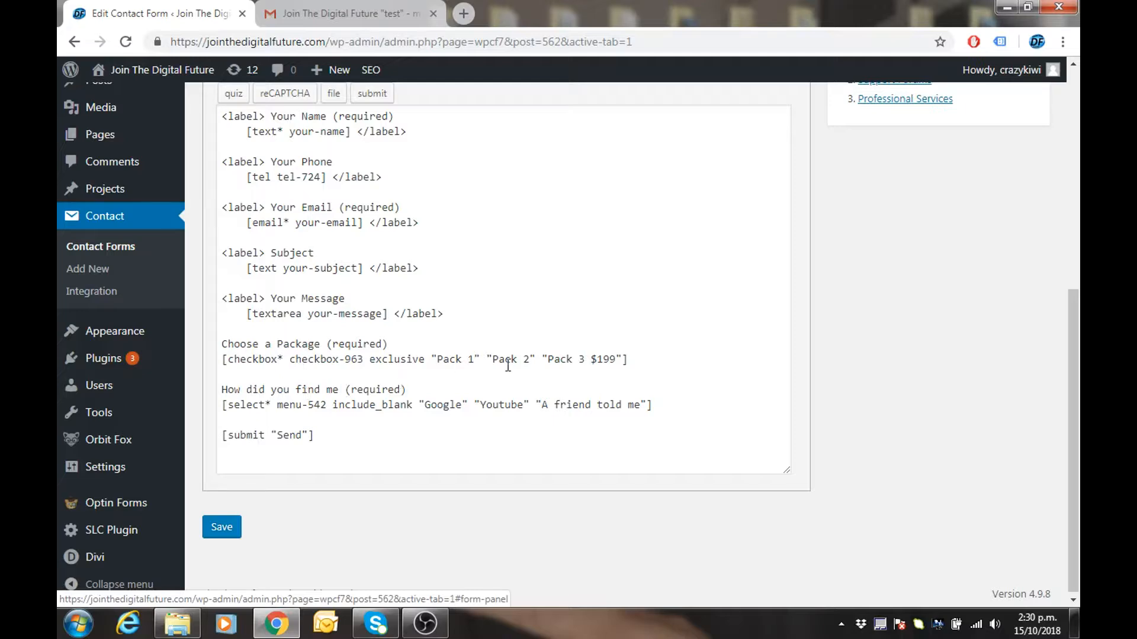
pyautogui.click(634, 362)
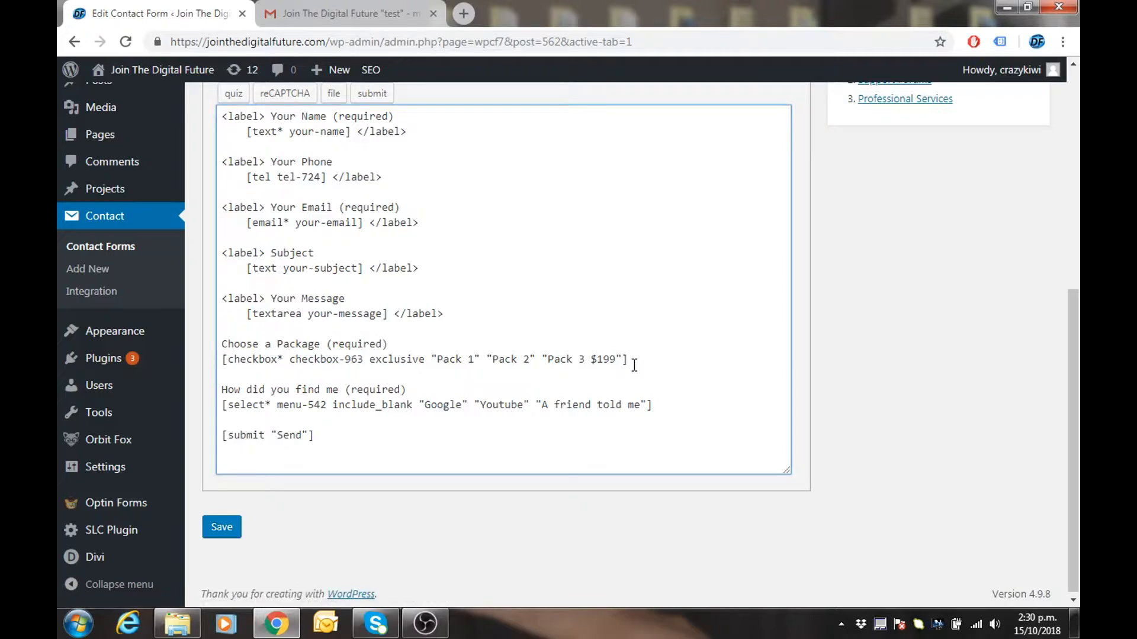
pyautogui.press('Return')
pyautogui.press('Return')
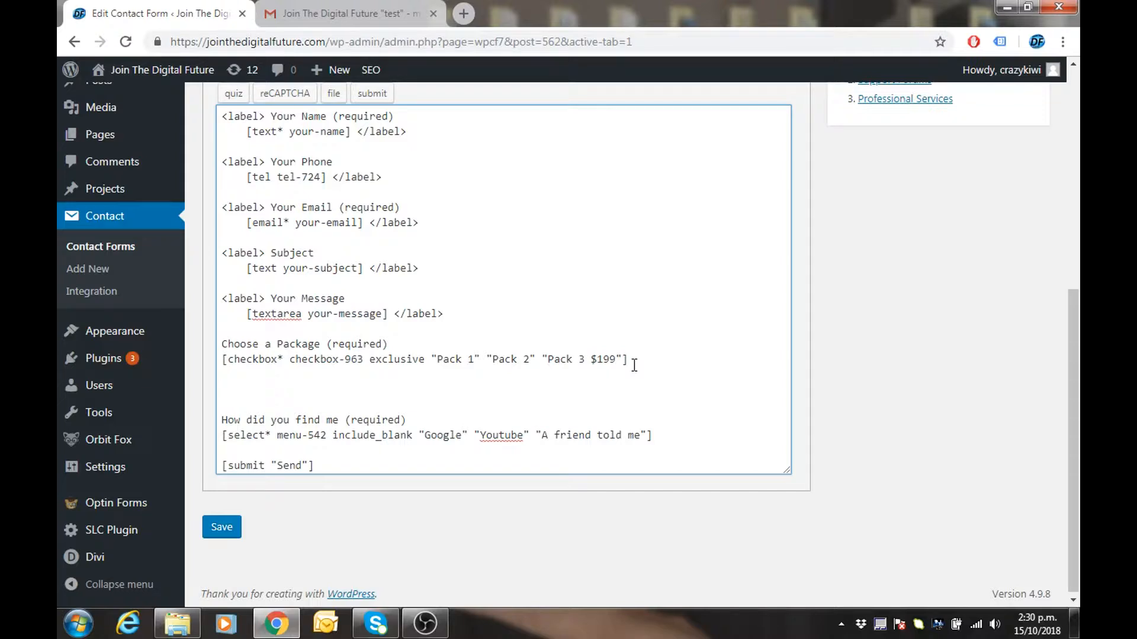
pyautogui.write('Choose a Bag')
pyautogui.press('Return')
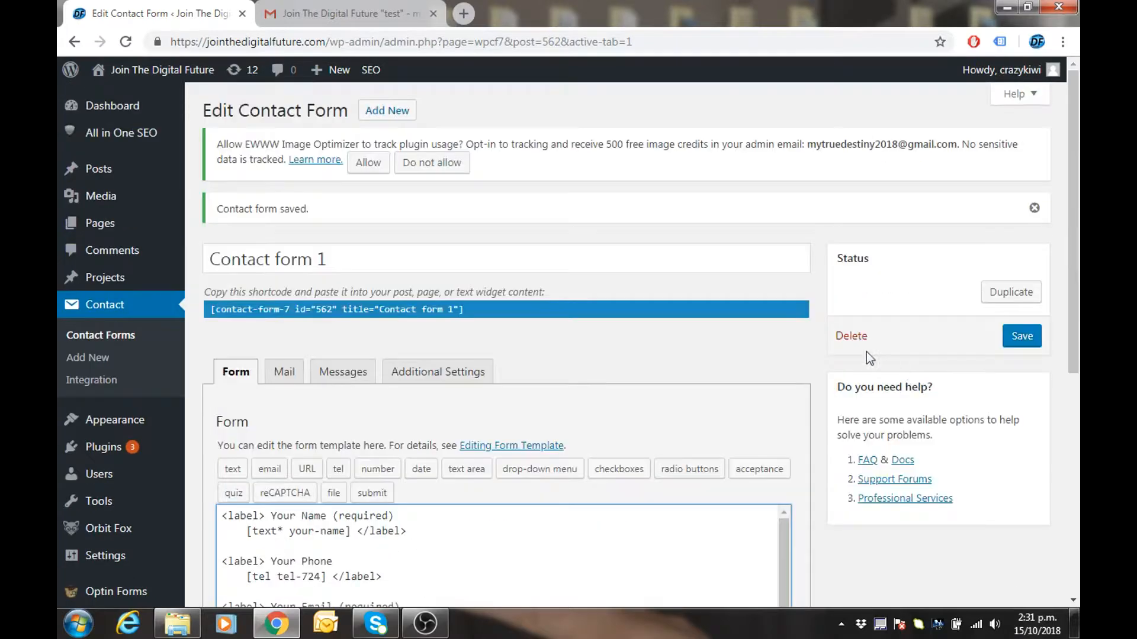
# - Insert a radio buttons tag below "Choose a Bag" with the options Bag 1, Bag 2 and Bag 3, each wrapped with a label element
pyautogui.scroll(-2, 704, 374)
pyautogui.click(691, 391)
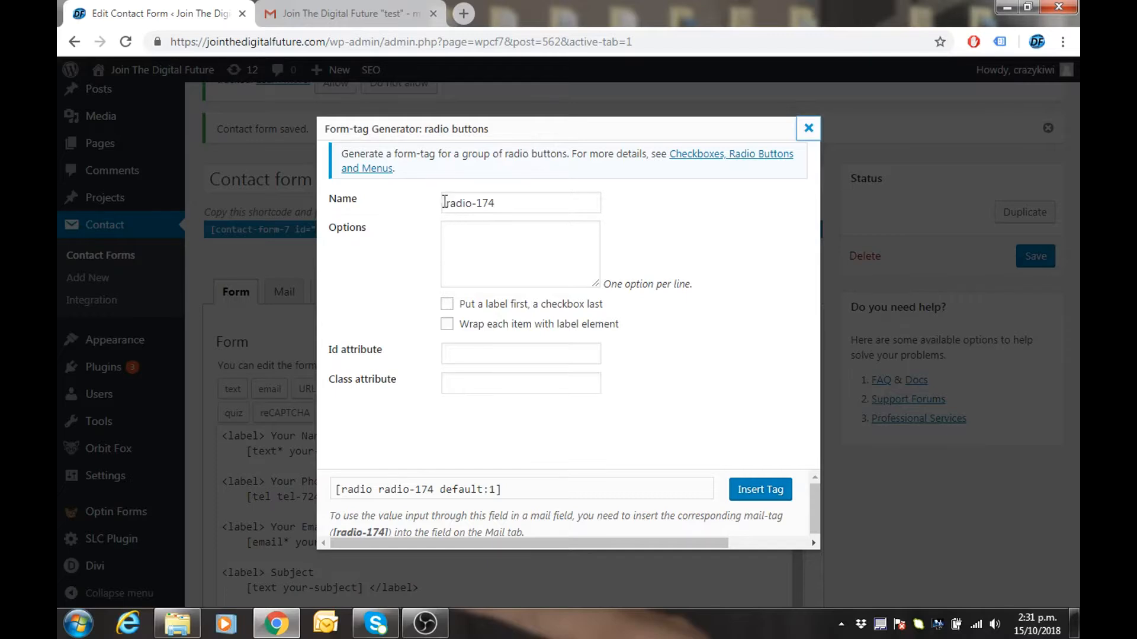
pyautogui.click(453, 232)
pyautogui.write('Bag 1')
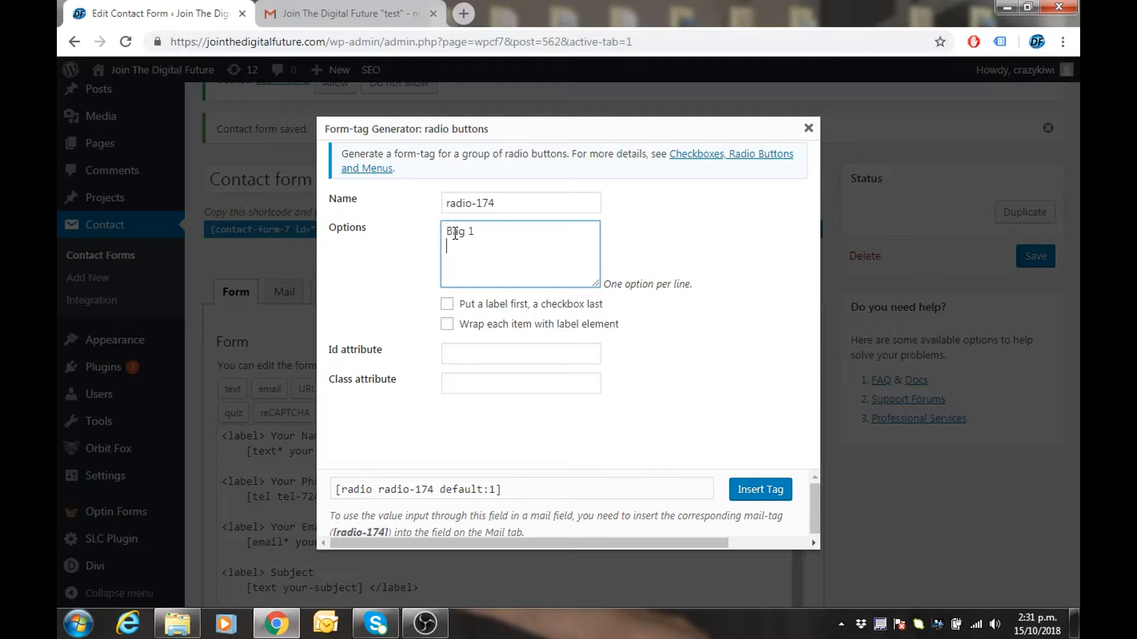
pyautogui.press('Return')
pyautogui.write('Bag 2 ')
pyautogui.write('Bag')
pyautogui.write(' 3')
pyautogui.click(447, 324)
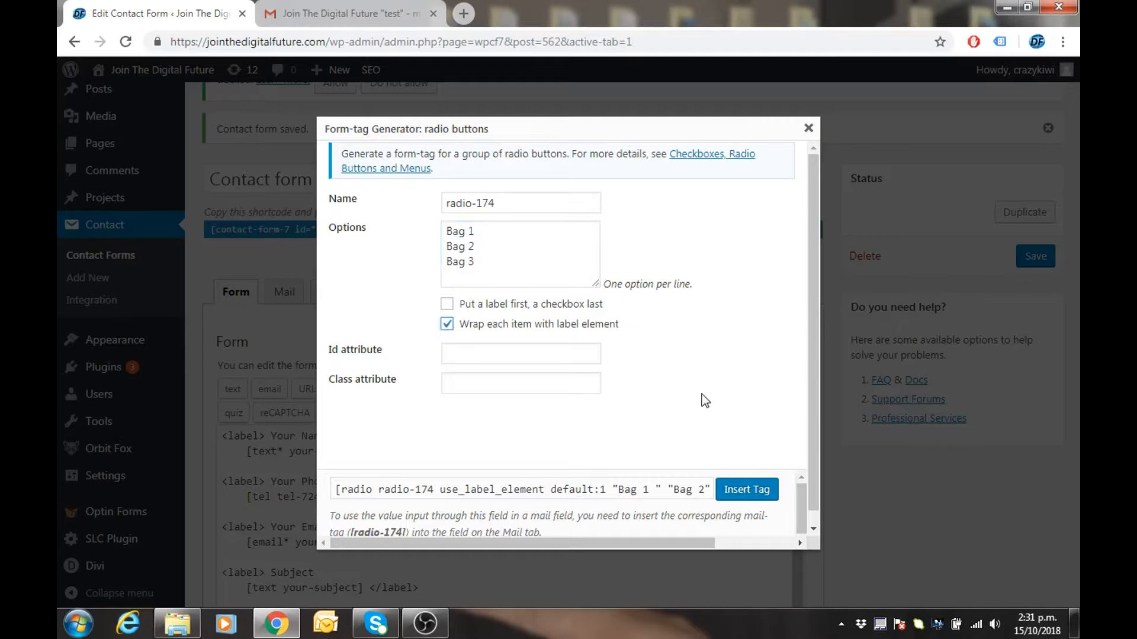
pyautogui.scroll(-1, 703, 398)
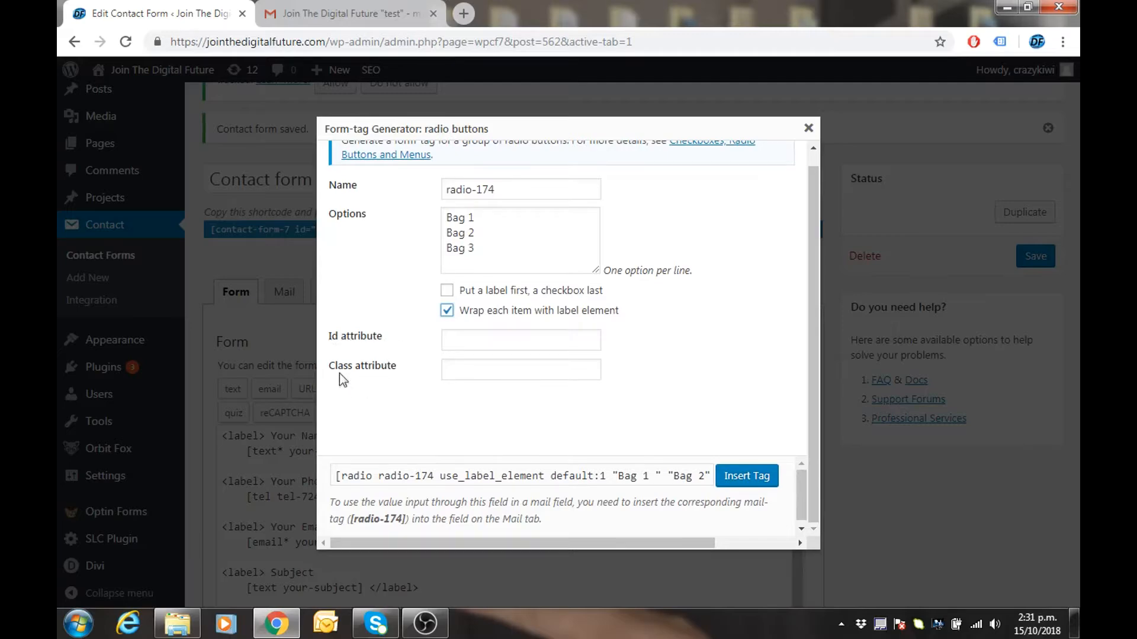
pyautogui.click(740, 476)
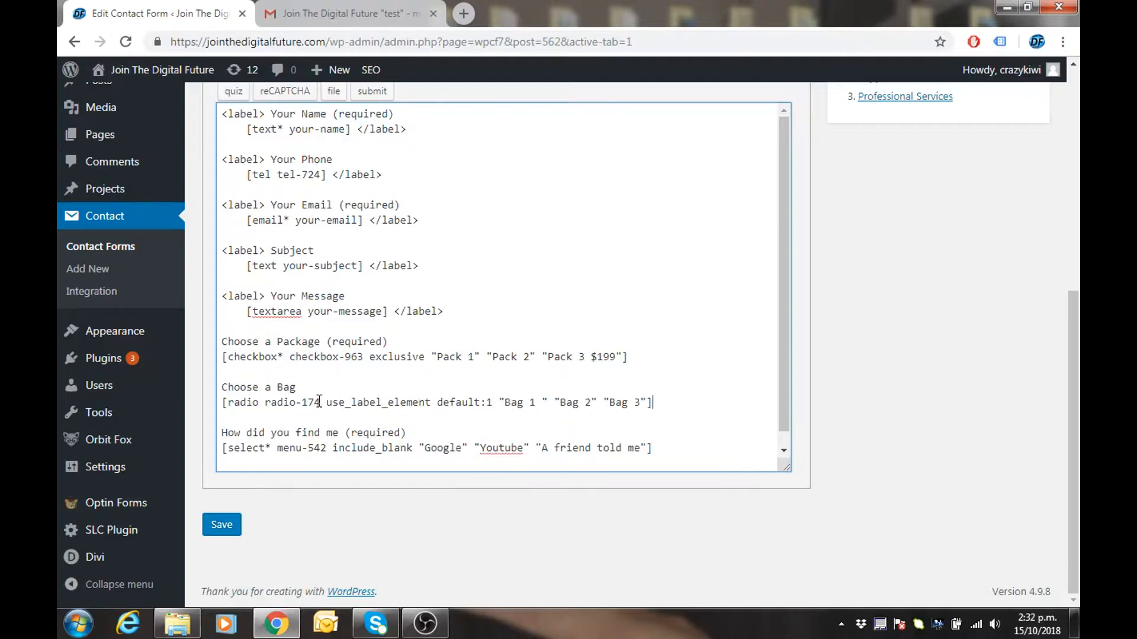
# - Copy the field name radio-174 from the bag tag and open the mail template
pyautogui.moveTo(320, 402); pyautogui.dragTo(267, 406)
pyautogui.rightClick(282, 405)
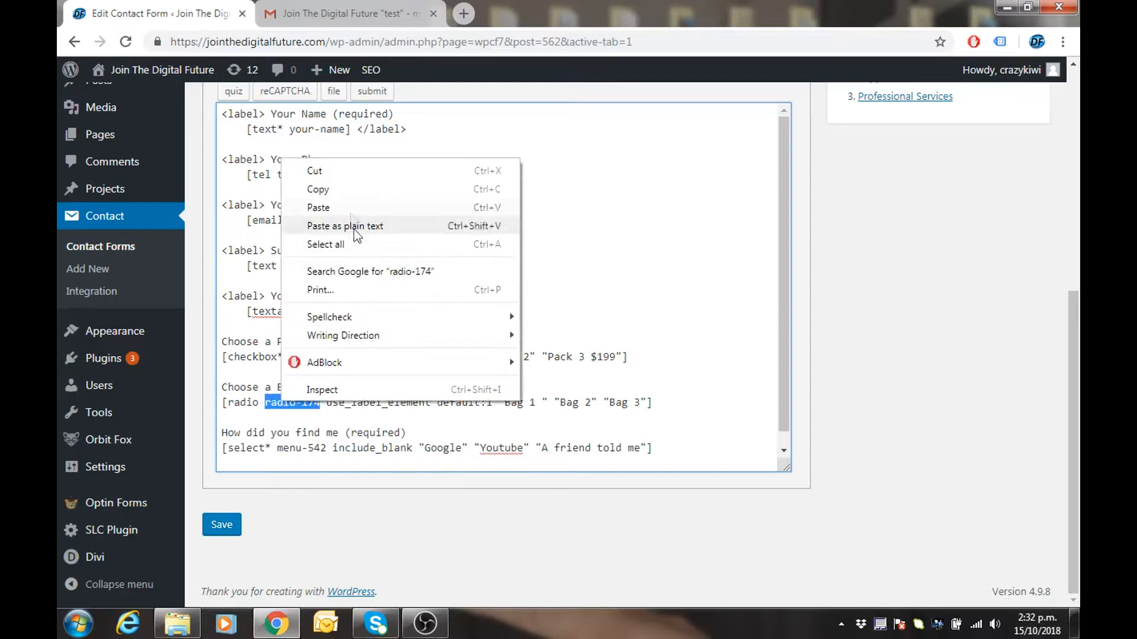
pyautogui.click(334, 187)
pyautogui.scroll(7, 394, 231)
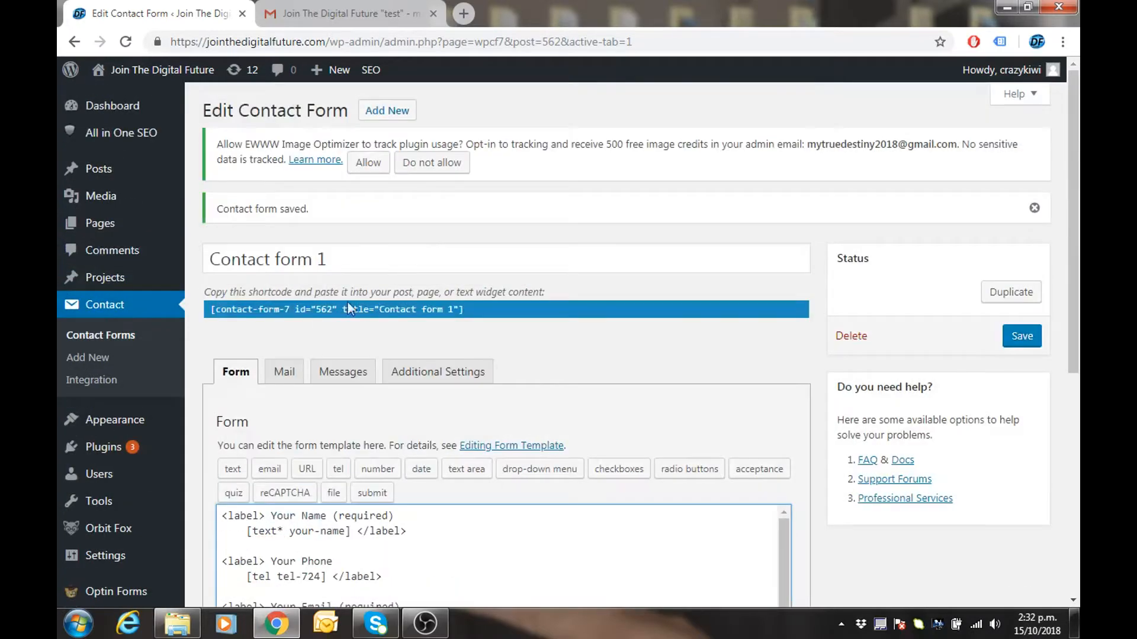
pyautogui.click(285, 372)
pyautogui.scroll(-5, 462, 379)
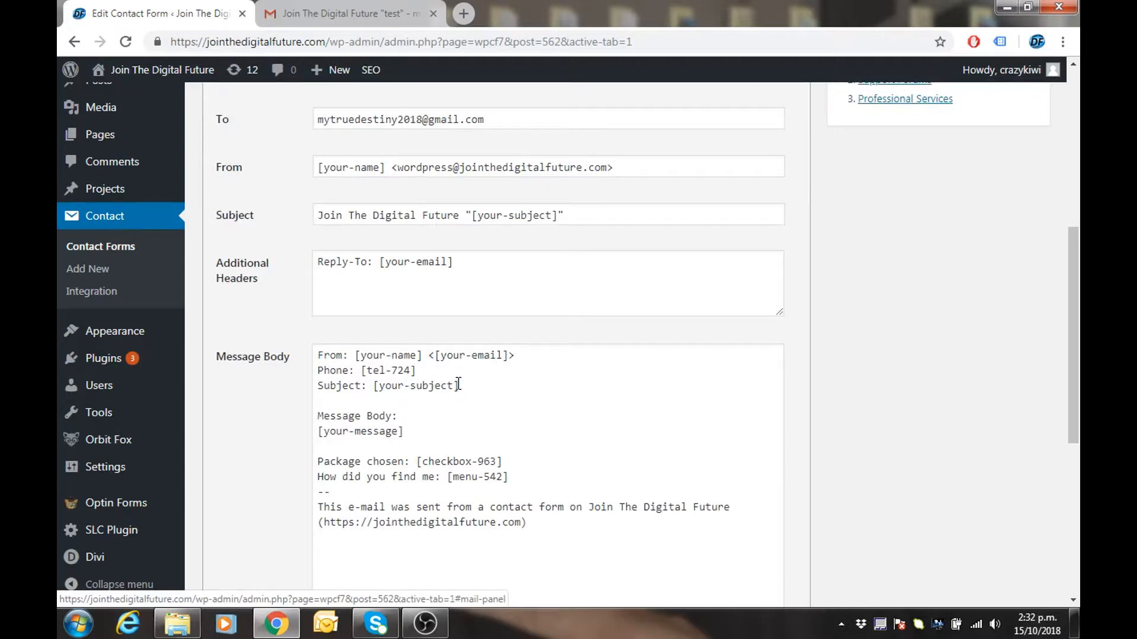
# - Check the wording of the bag field's heading in the form template
pyautogui.scroll(5, 284, 279)
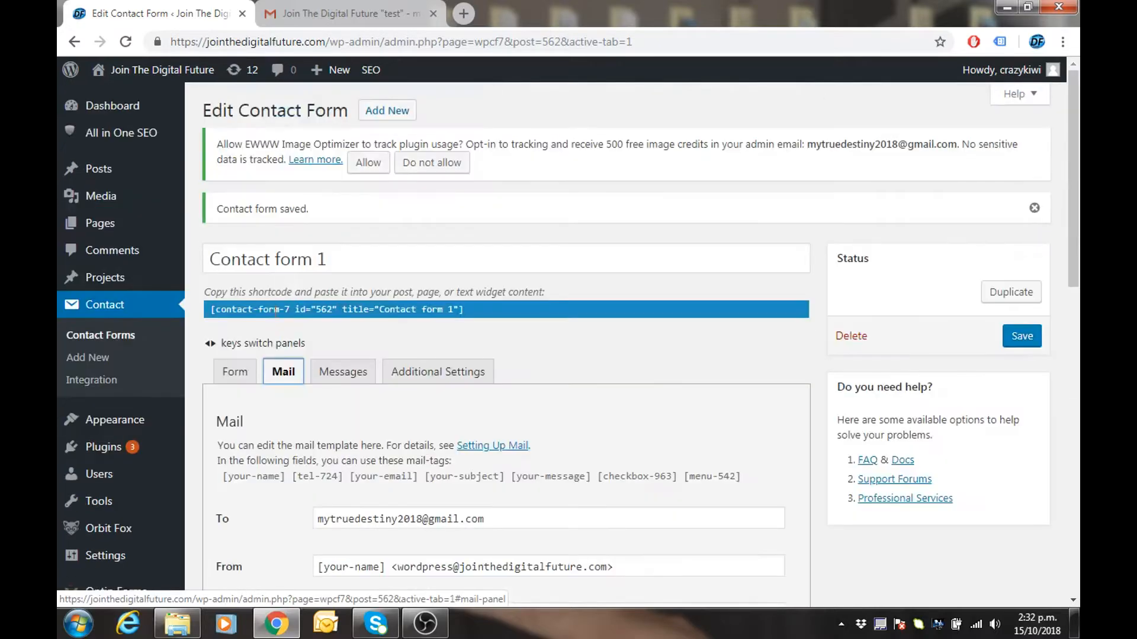
pyautogui.click(233, 370)
pyautogui.scroll(-7, 349, 395)
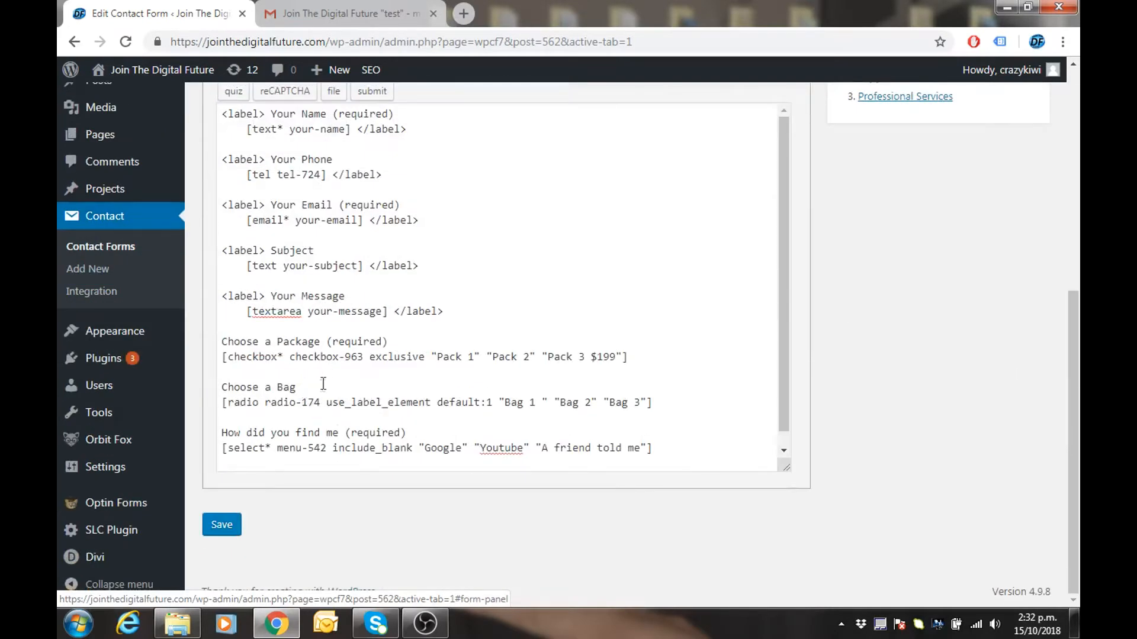
pyautogui.scroll(6, 336, 382)
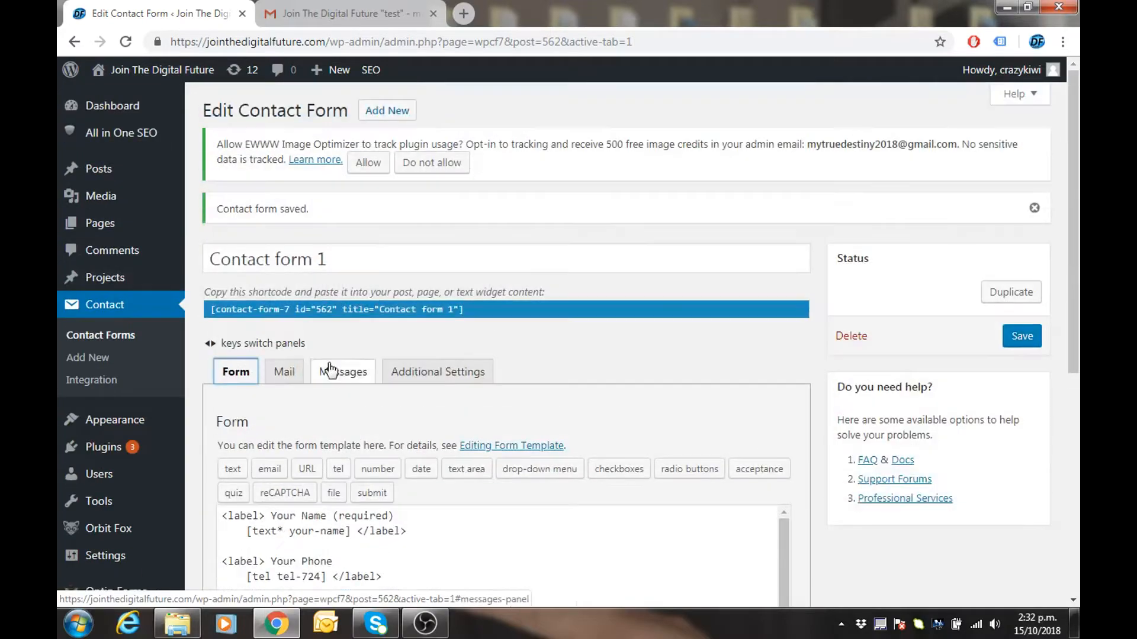
# - Add the line "Bag Chosen: [radio-174]" to the mail message body, directly below the "Package chosen" line
pyautogui.click(275, 371)
pyautogui.scroll(-10, 421, 379)
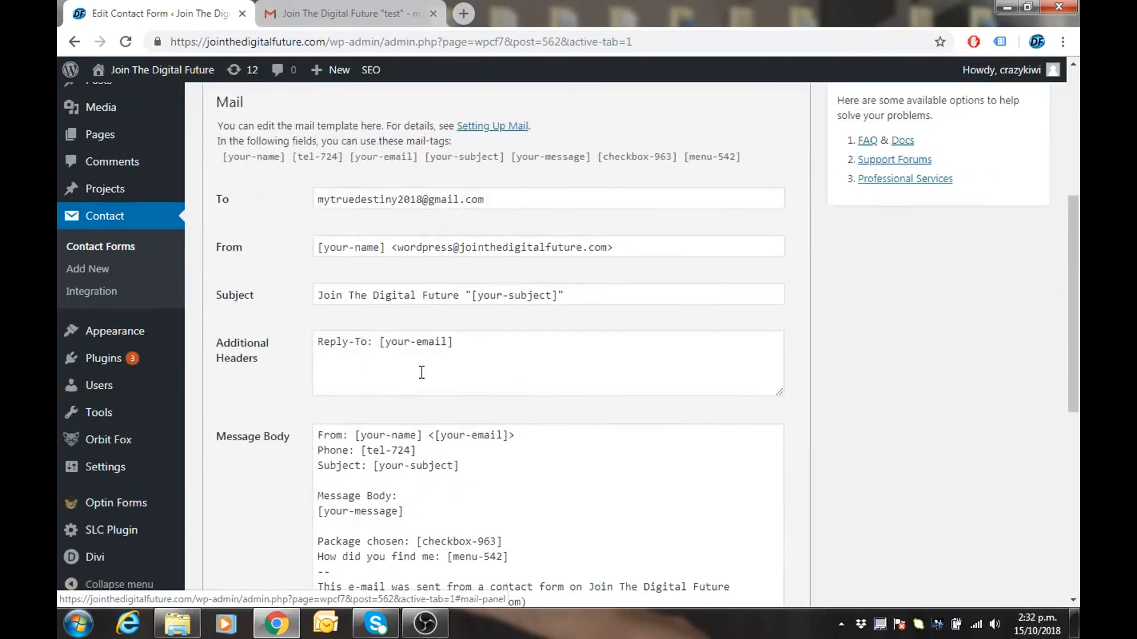
pyautogui.scroll(3, 556, 278)
pyautogui.click(507, 302)
pyautogui.press('Return')
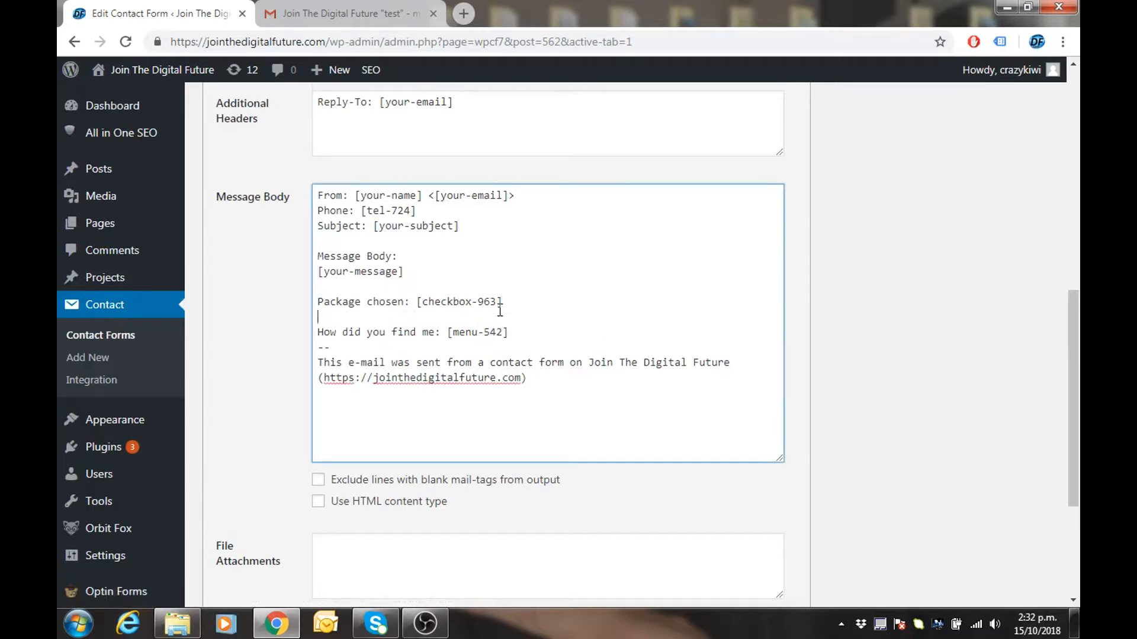
pyautogui.write('Bag Chosen: [')
pyautogui.rightClick(396, 319)
pyautogui.click(434, 413)
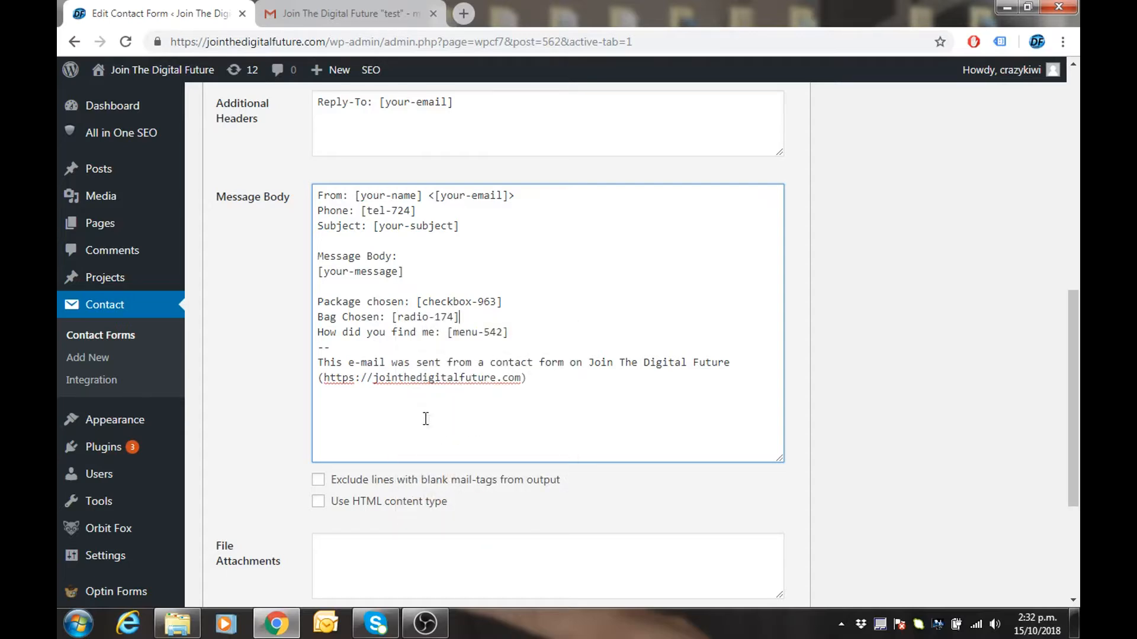
# - Save the contact form and return to its form template
pyautogui.scroll(-3, 426, 419)
pyautogui.click(231, 524)
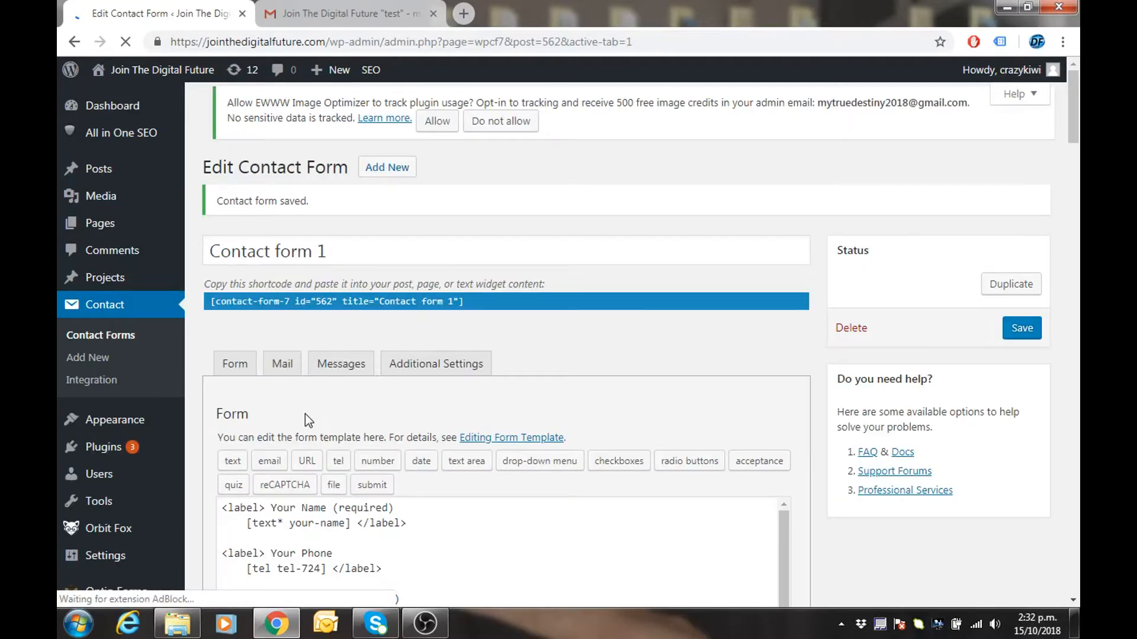
pyautogui.scroll(-7, 304, 425)
pyautogui.scroll(7, 305, 422)
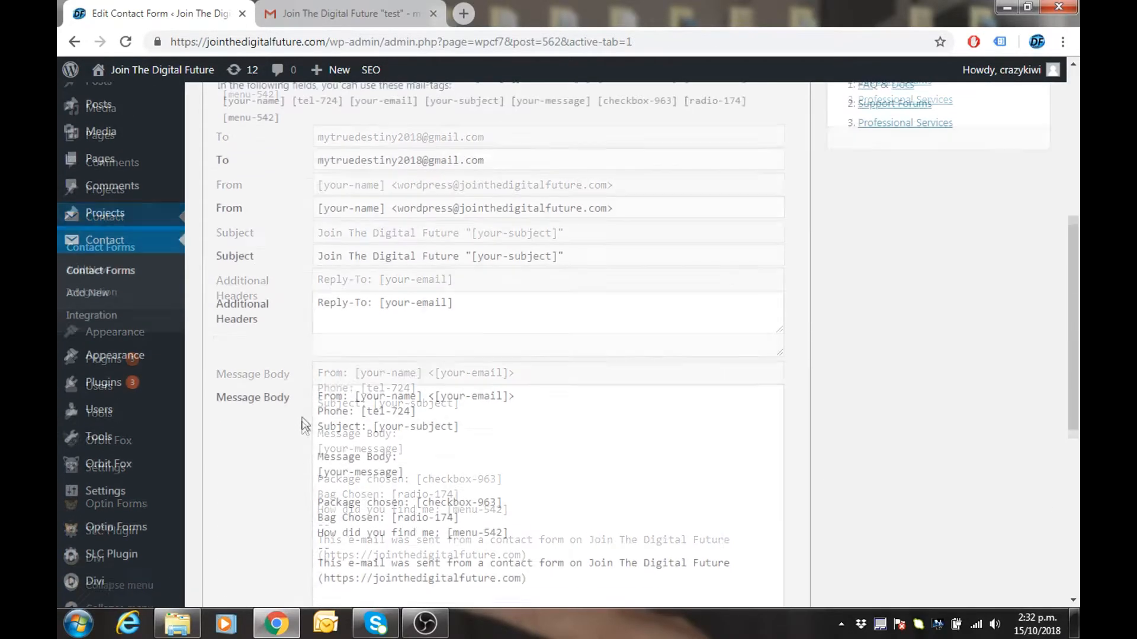
pyautogui.click(235, 371)
pyautogui.scroll(-7, 367, 426)
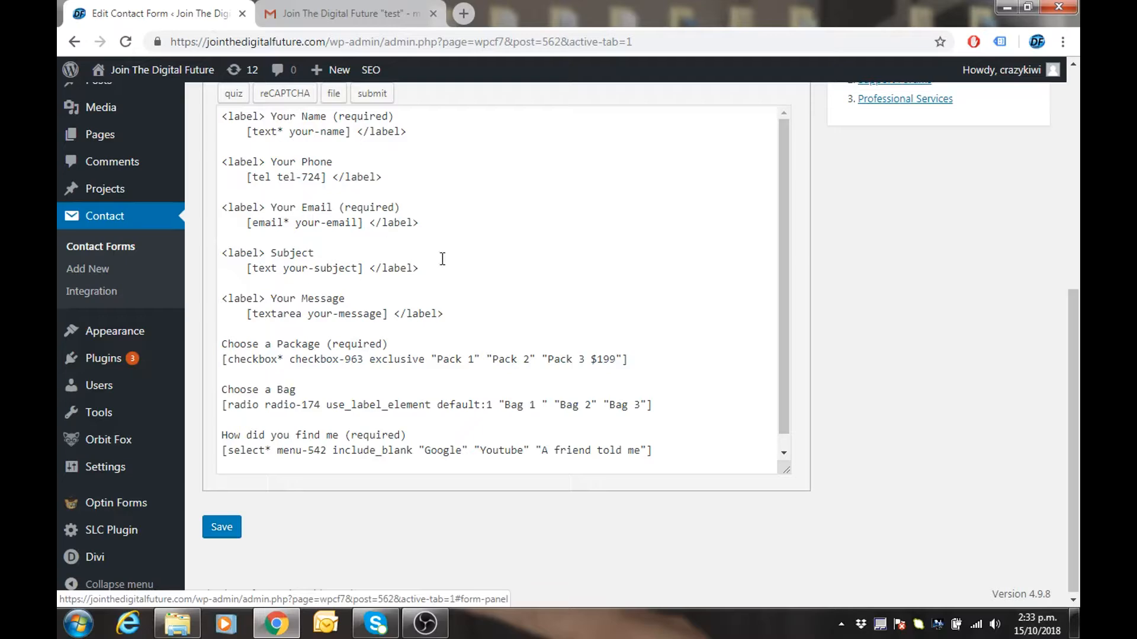
# - Copy the shortcode of Contact form 1
pyautogui.scroll(7, 462, 283)
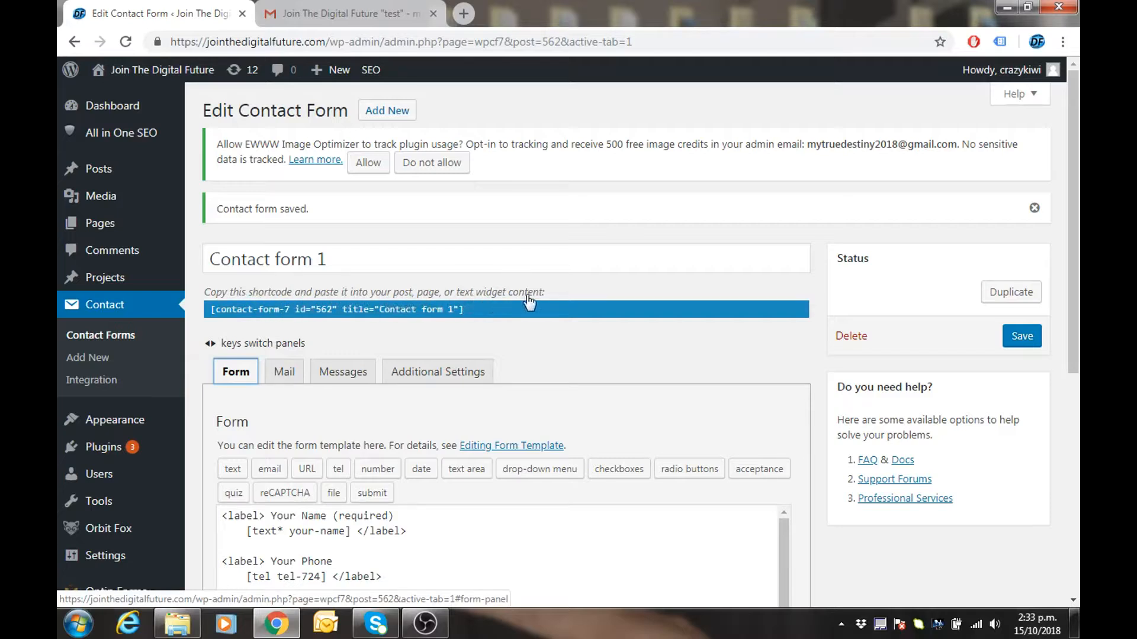
pyautogui.rightClick(330, 309)
pyautogui.click(373, 323)
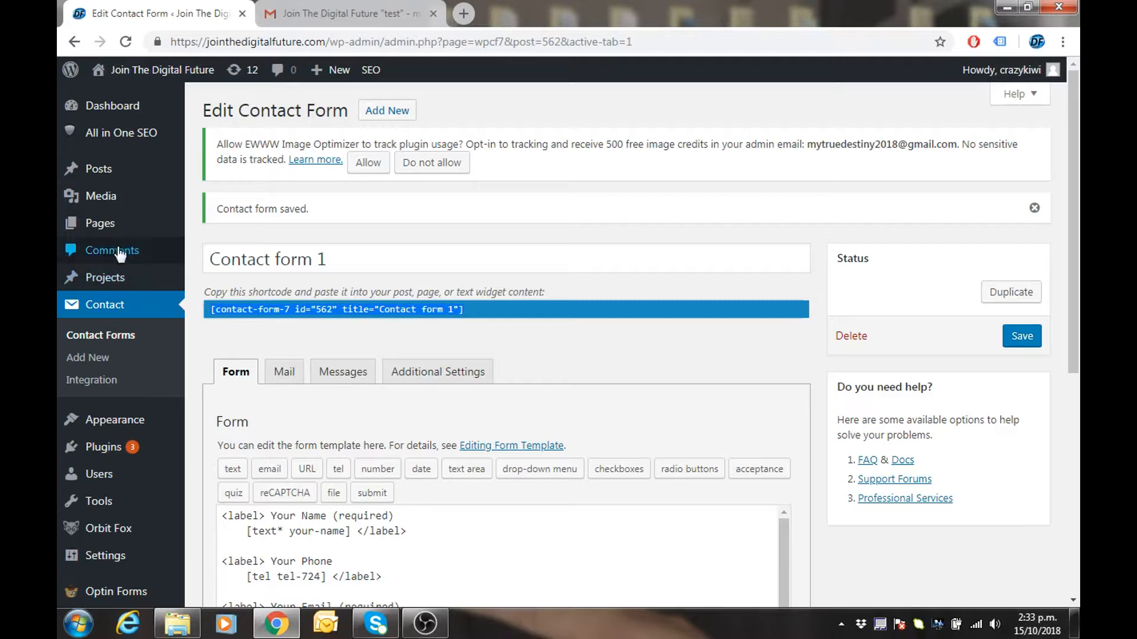
# - Open the Contact Me page for editing from the list of all pages
pyautogui.moveTo(101, 227)
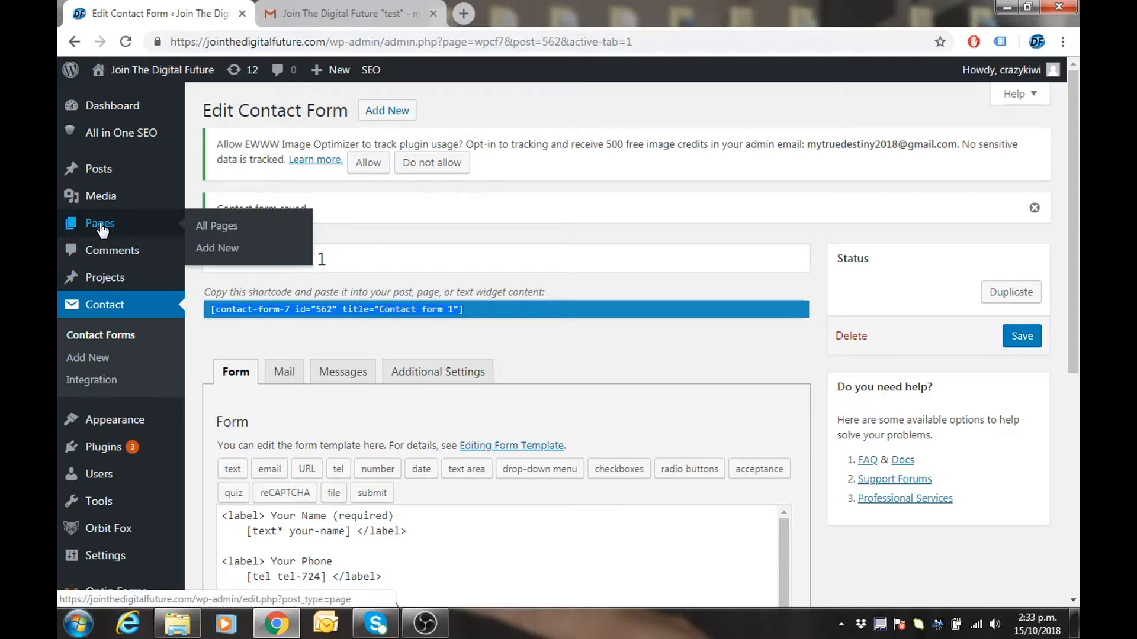
pyautogui.click(237, 227)
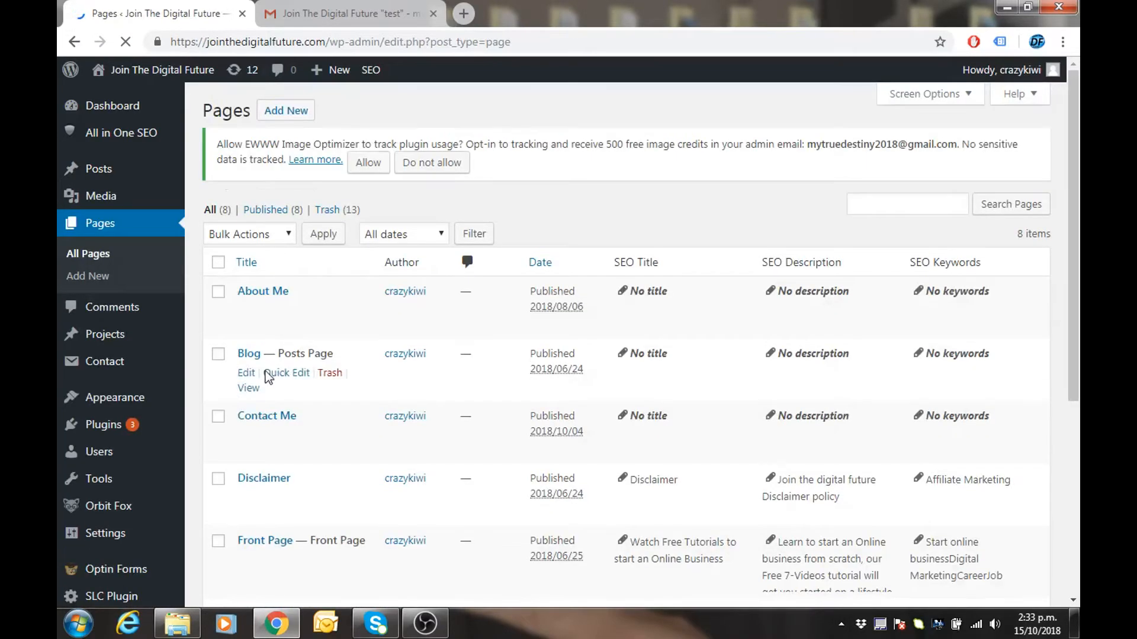
pyautogui.click(245, 437)
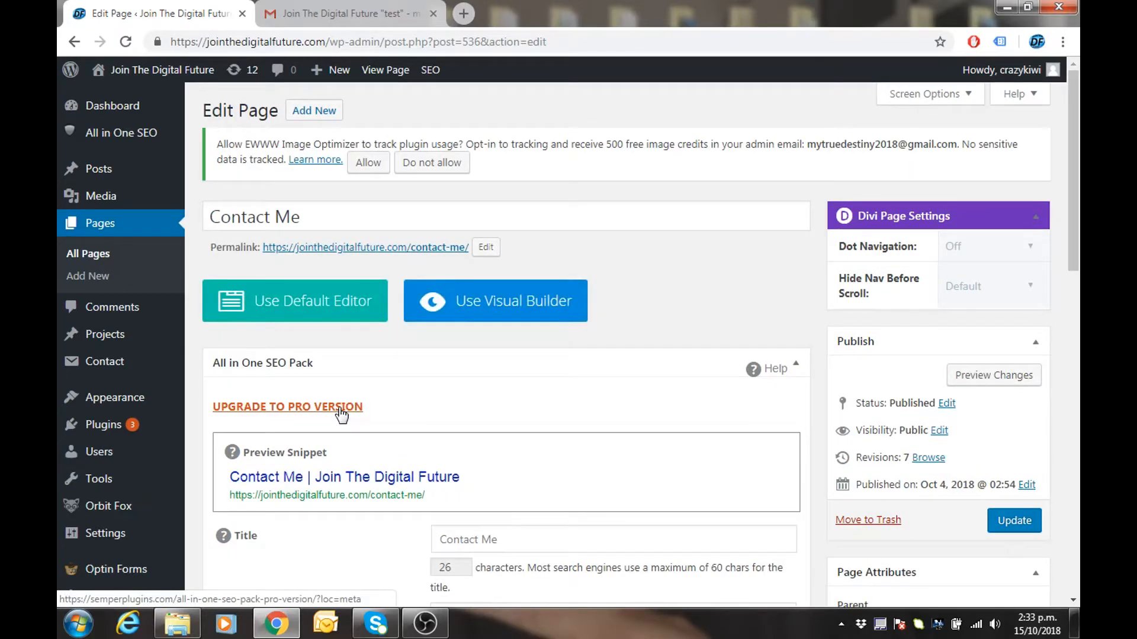
# - Insert a Text module into the empty wide column of the Contact Me page's Divi layout
pyautogui.scroll(-12, 340, 414)
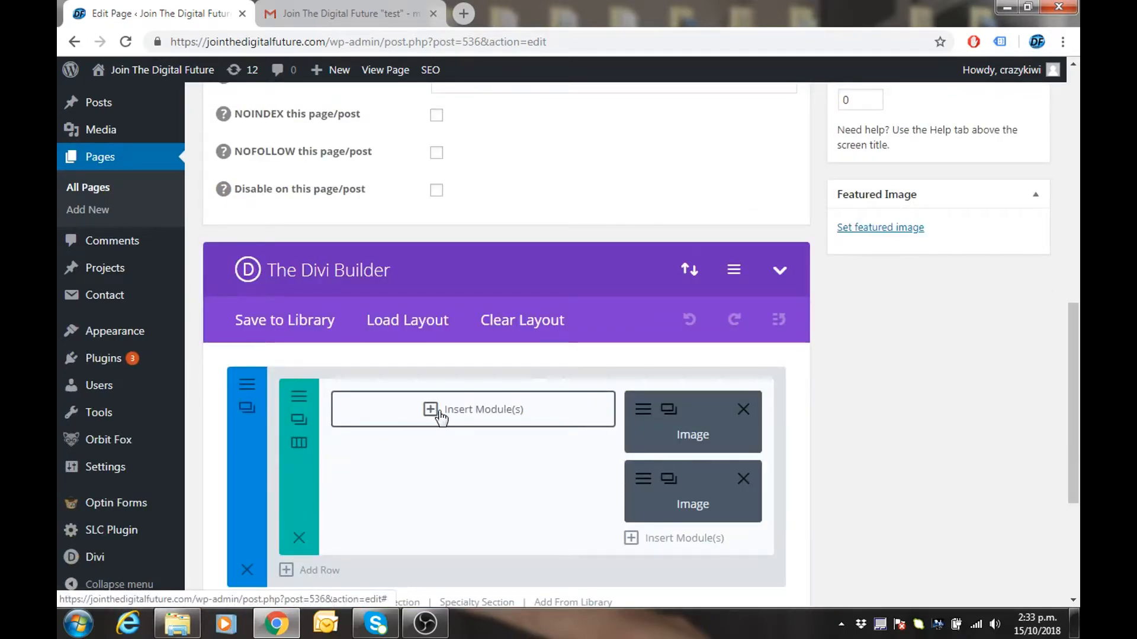
pyautogui.scroll(-3, 444, 414)
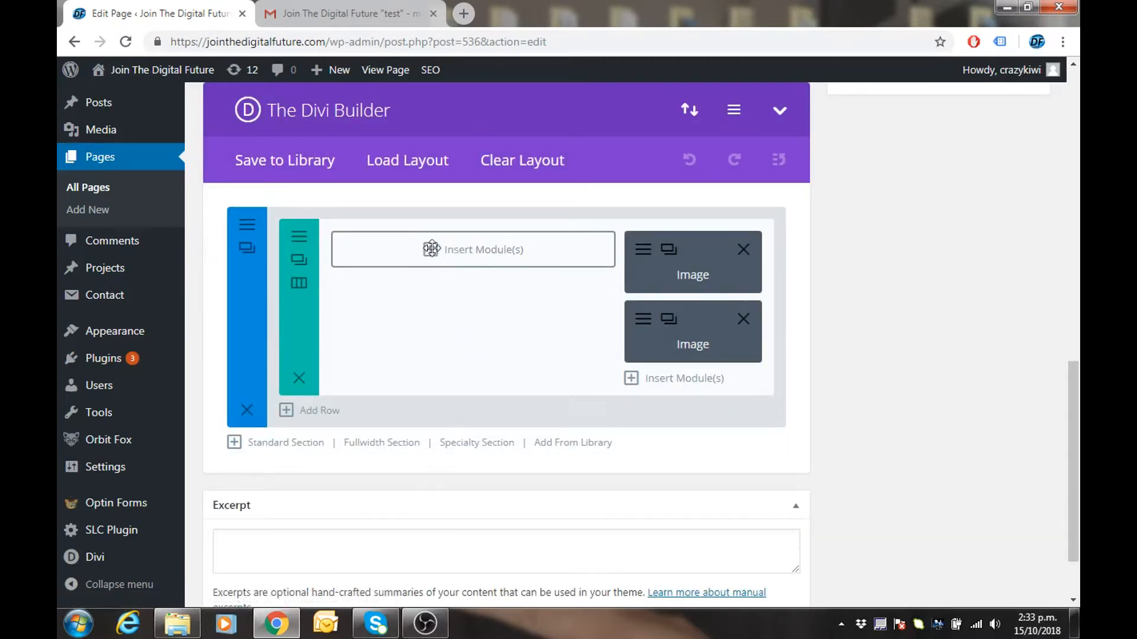
pyautogui.click(513, 239)
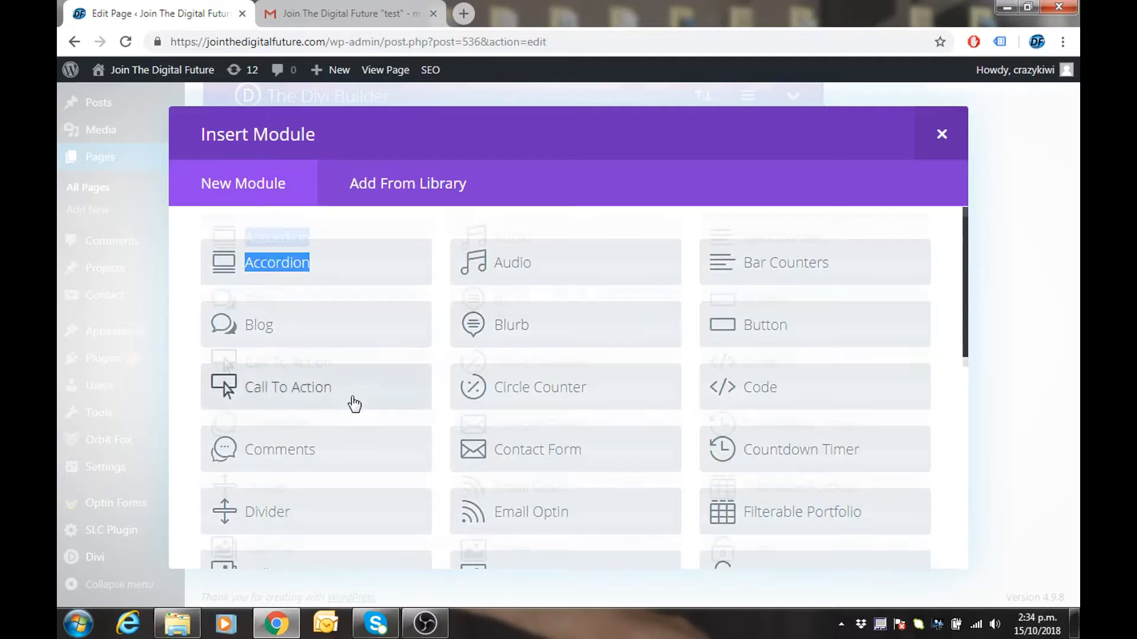
pyautogui.scroll(-4, 349, 415)
pyautogui.scroll(-4, 340, 430)
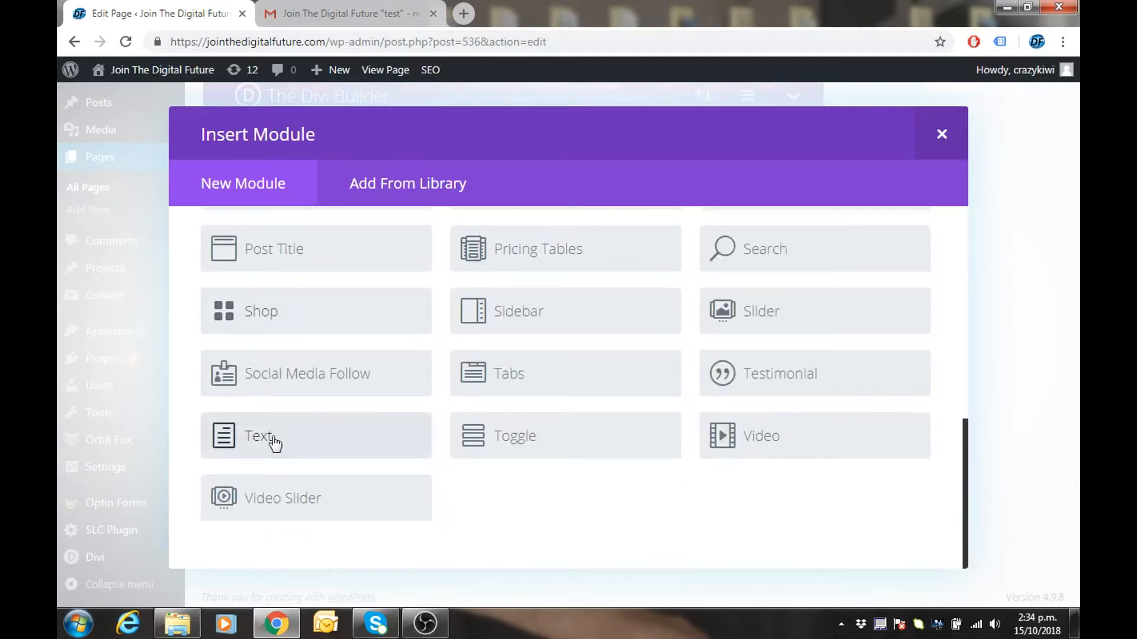
pyautogui.click(243, 439)
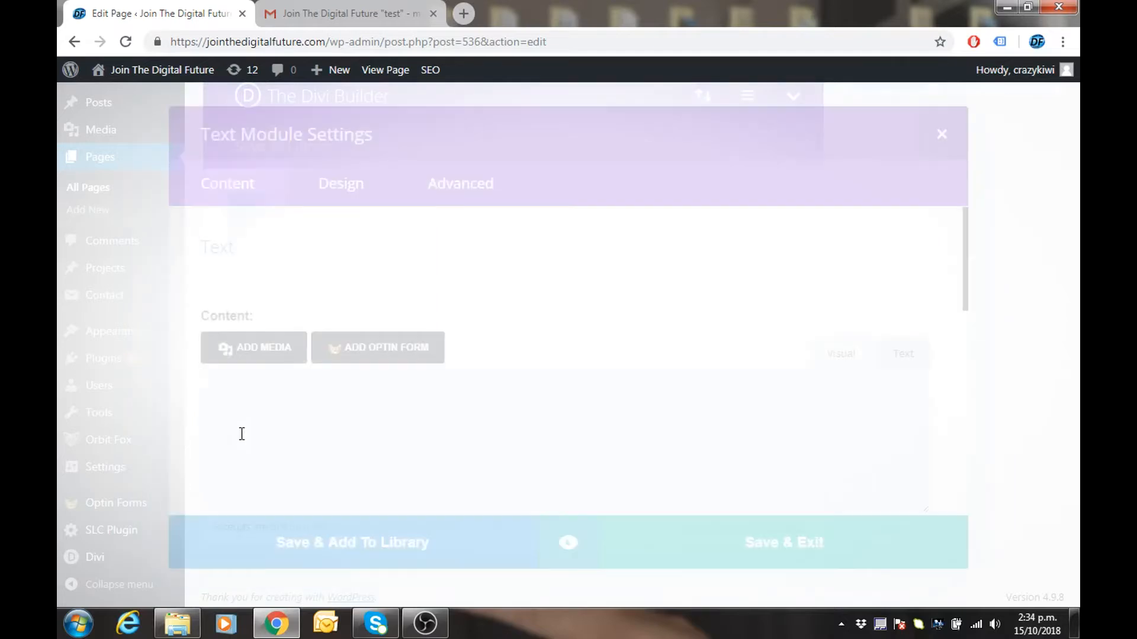
# - Enter "Contact Me:" as the first line of the text module's content
pyautogui.scroll(-5, 485, 439)
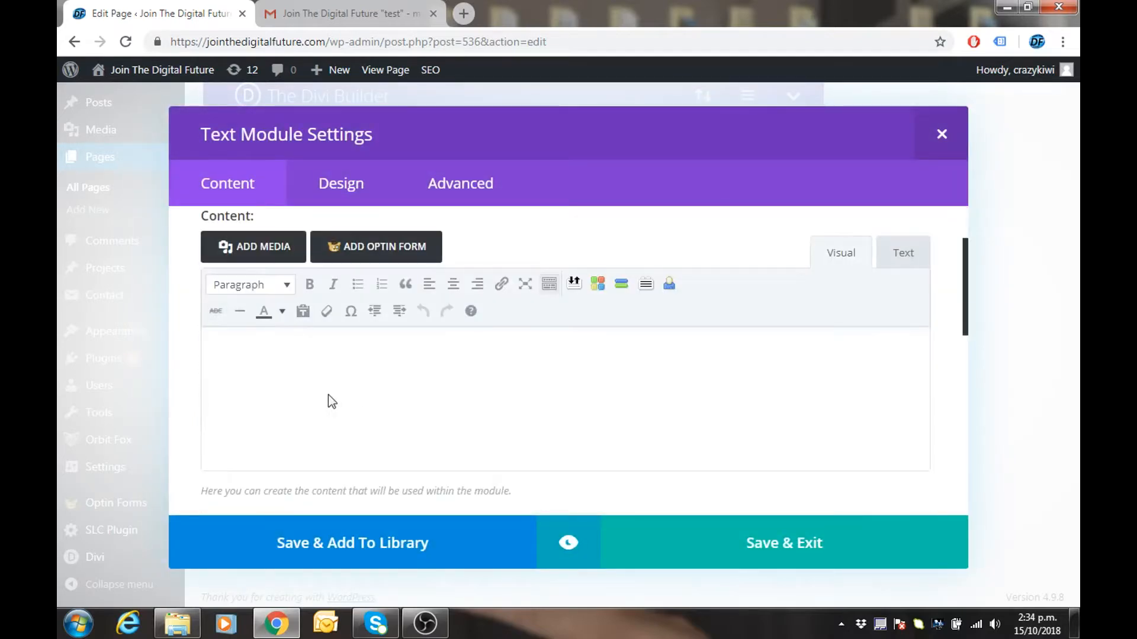
pyautogui.scroll(5, 383, 353)
pyautogui.click(279, 451)
pyautogui.write('Contact Me:')
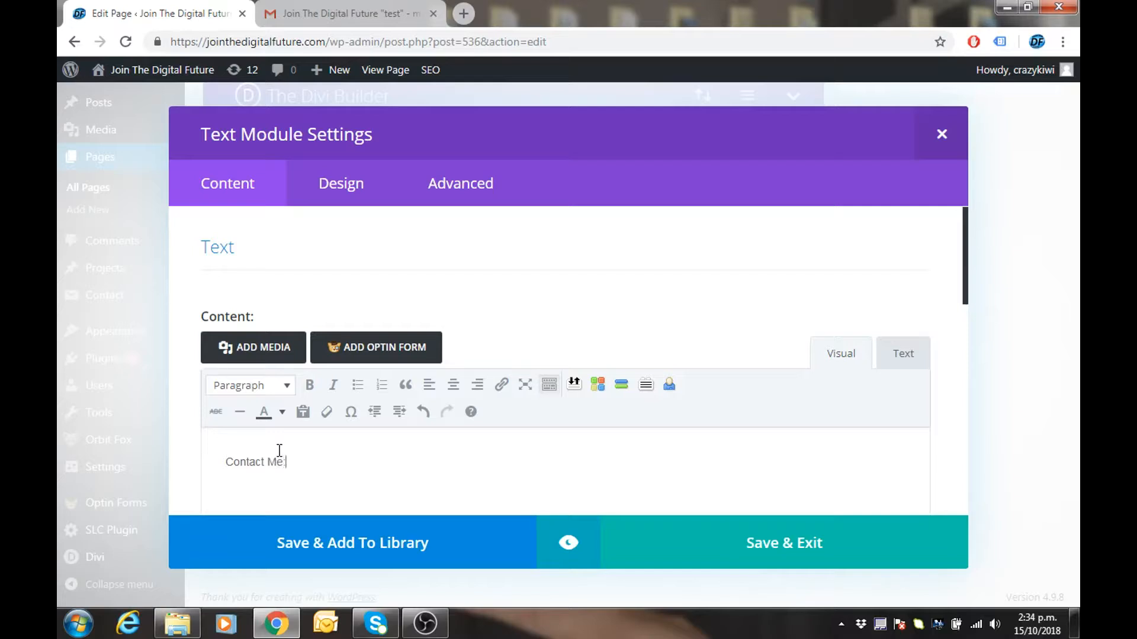
# - Format the "Contact Me:" line as a bold, italic Heading 1
pyautogui.tripleClick(296, 460)
pyautogui.click(309, 385)
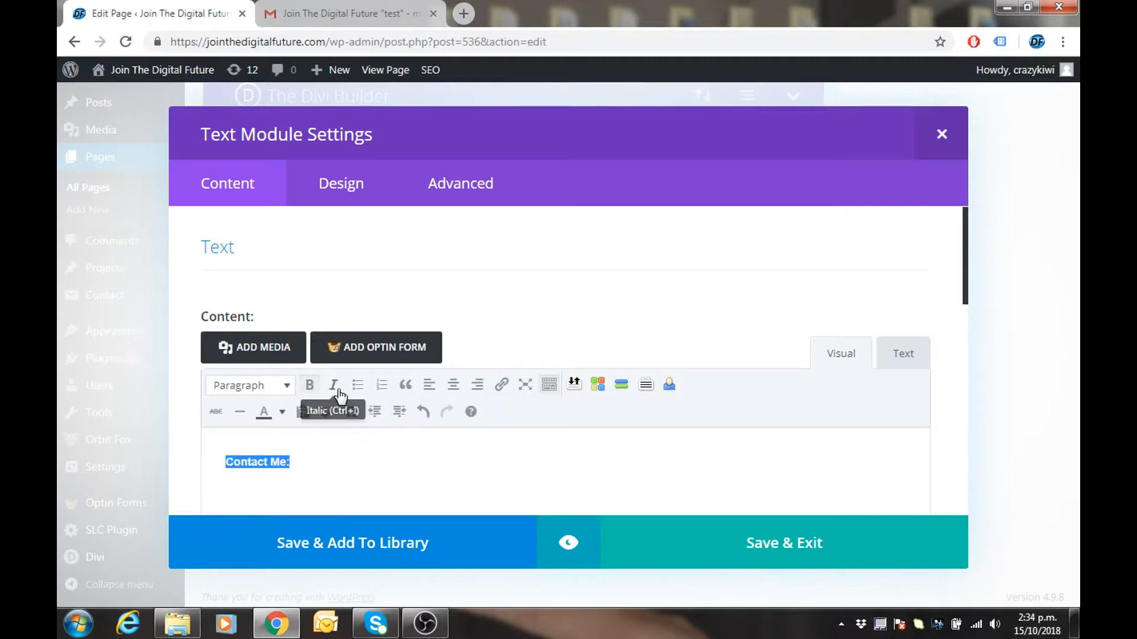
pyautogui.click(332, 384)
pyautogui.click(292, 386)
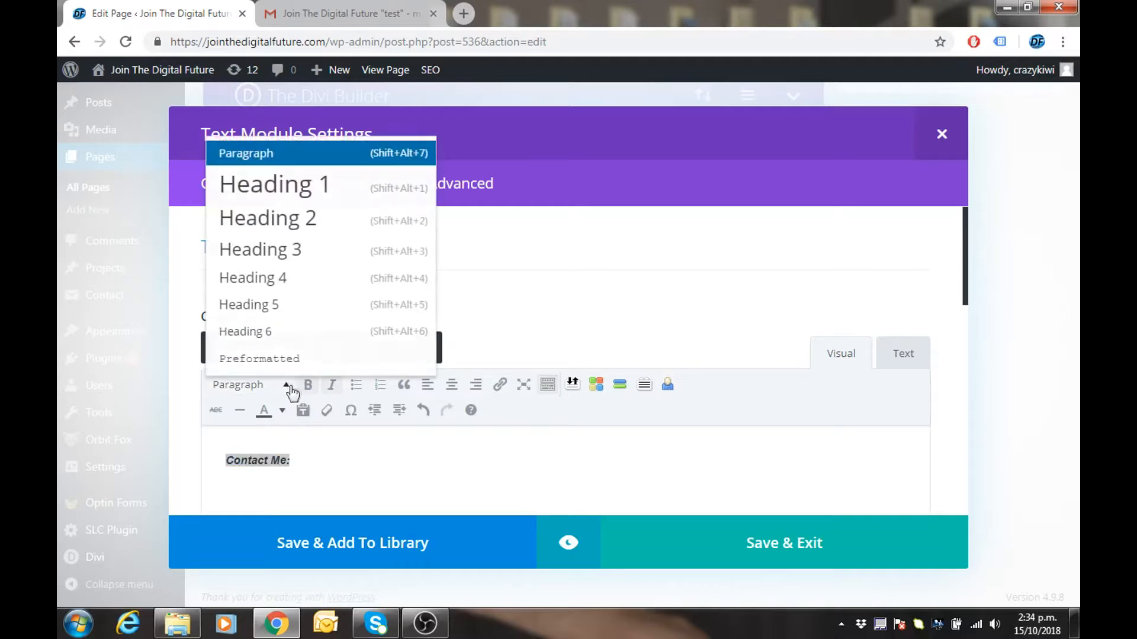
pyautogui.click(306, 187)
pyautogui.click(386, 466)
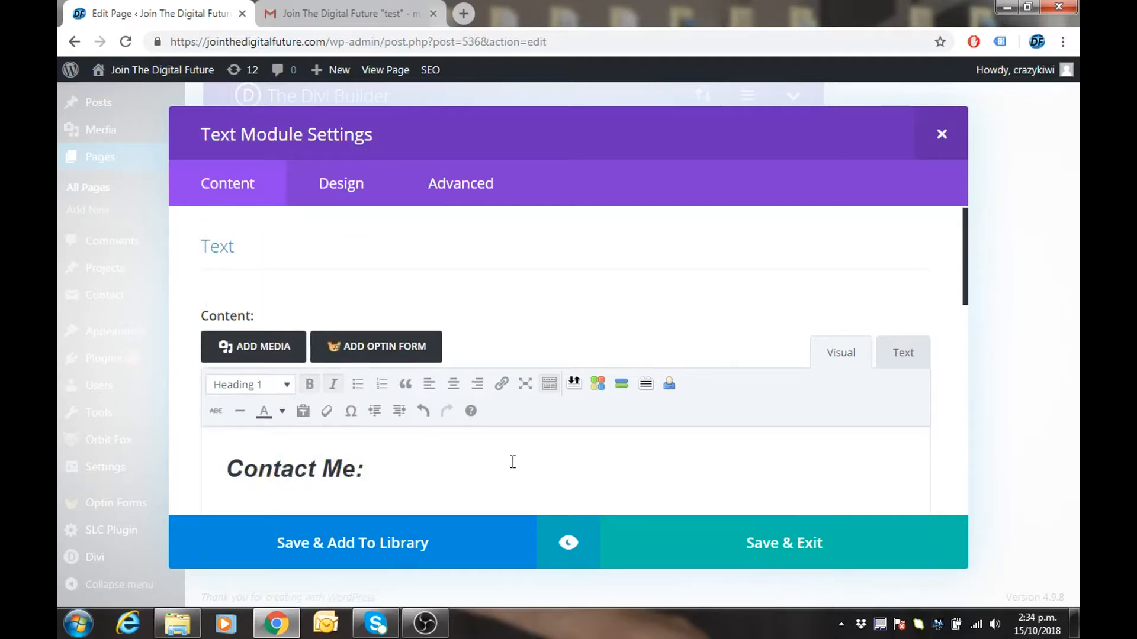
# - Add the paragraph "Thank you for your message, please allow 12 hours for me to respond." below the heading
pyautogui.scroll(-4, 513, 461)
pyautogui.scroll(1, 517, 463)
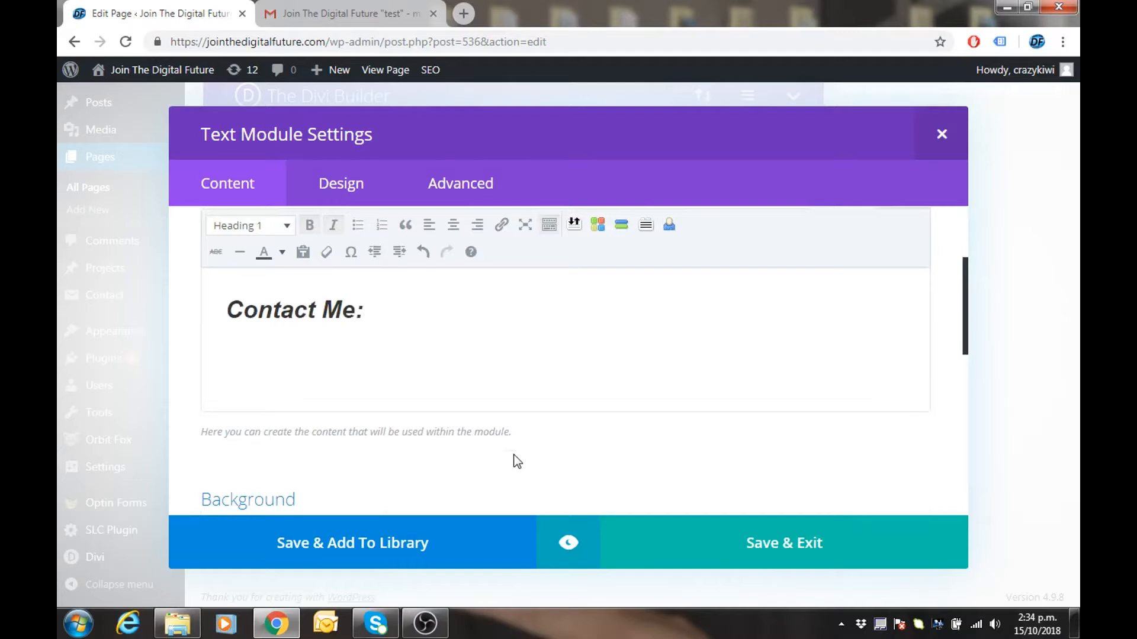
pyautogui.press('Return')
pyautogui.write('Thank you for y')
pyautogui.write('ou')
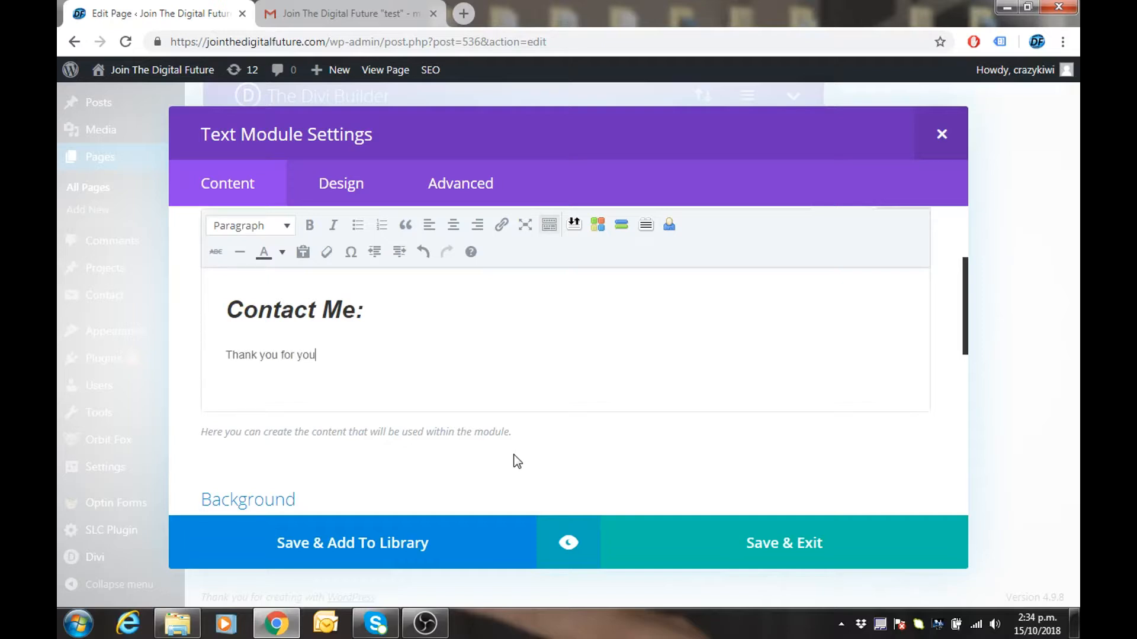
pyautogui.write('r messahe, please')
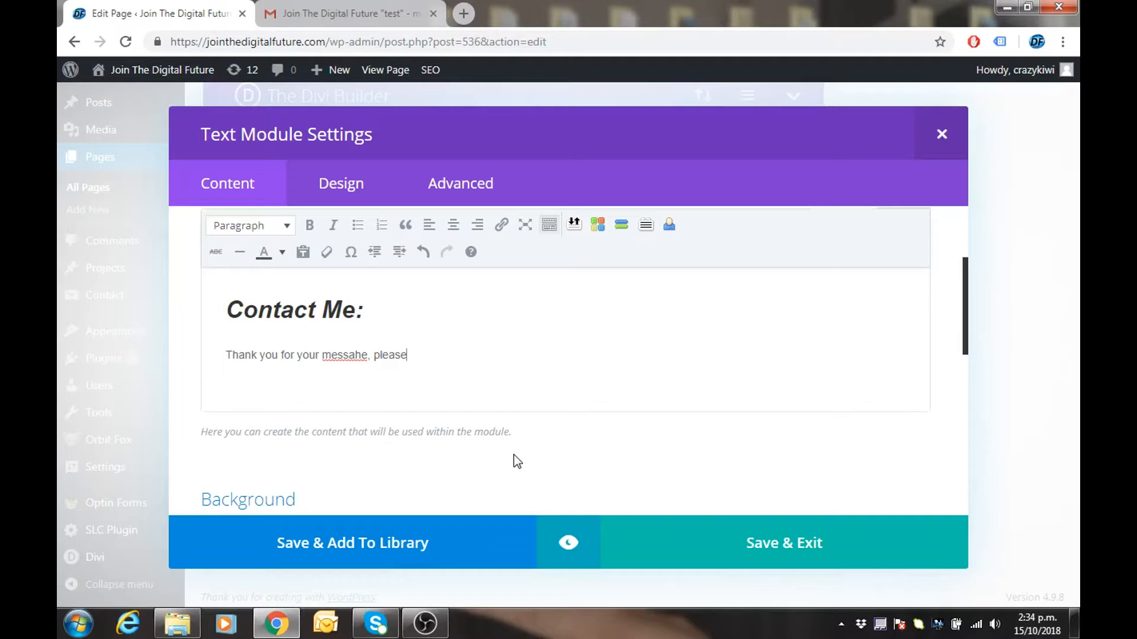
pyautogui.click(363, 354)
pyautogui.press('BackSpace')
pyautogui.write('g')
pyautogui.click(431, 355)
pyautogui.write('allow 12 hours ')
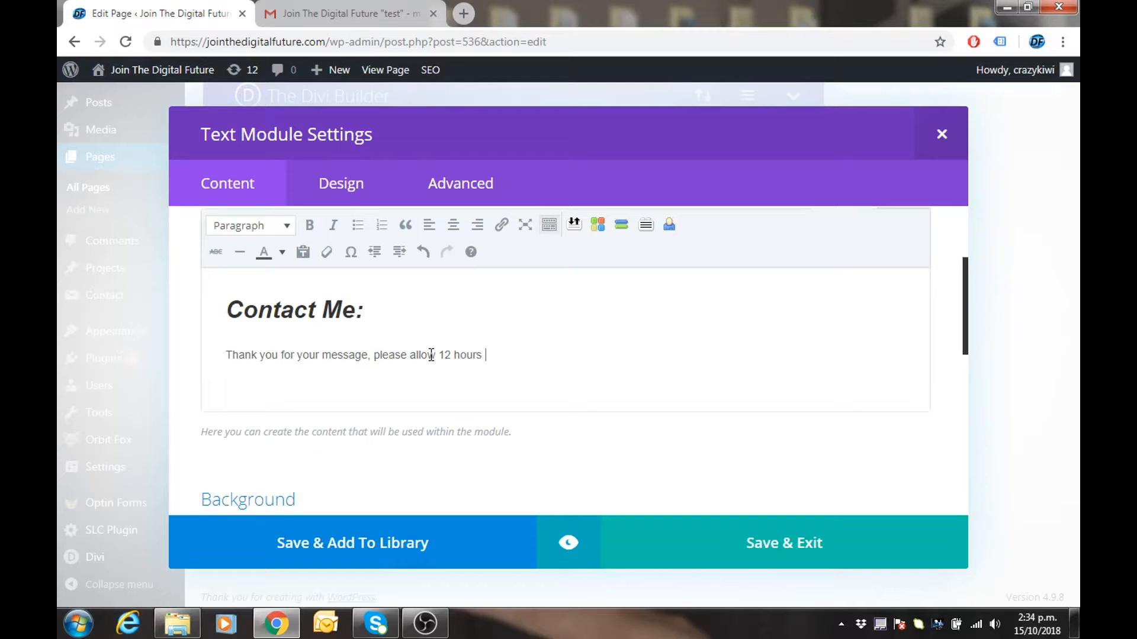
pyautogui.write('for me to respond.')
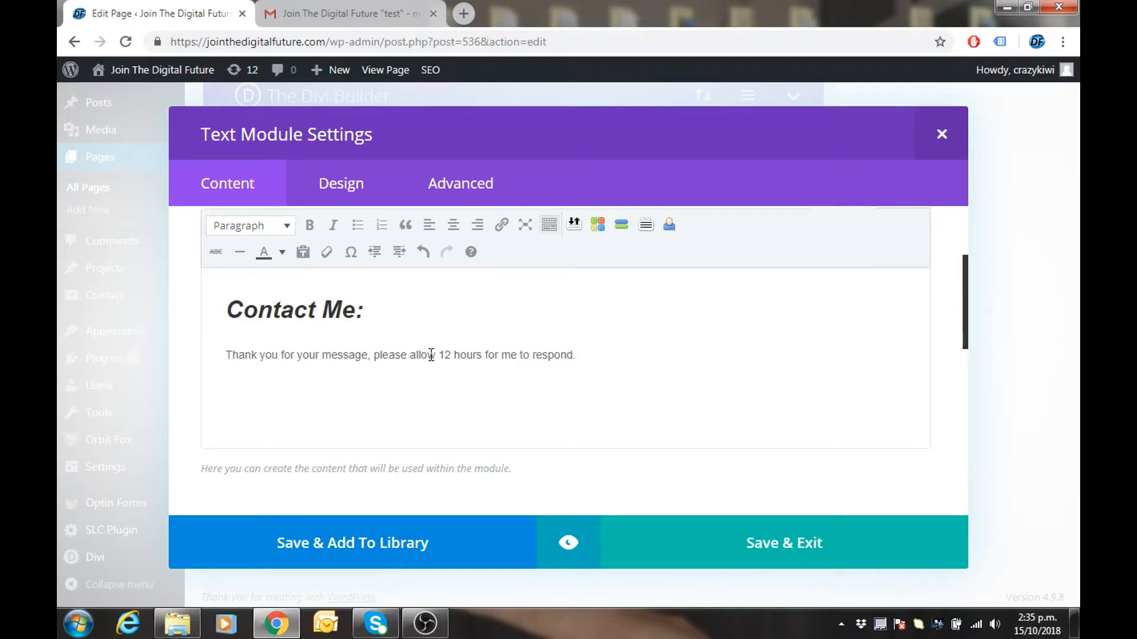
# - Paste the shortcode [contact-form-7 id="562" title="Contact form 1"] below the paragraph, leaving a gap, and save the text module
pyautogui.press('Return')
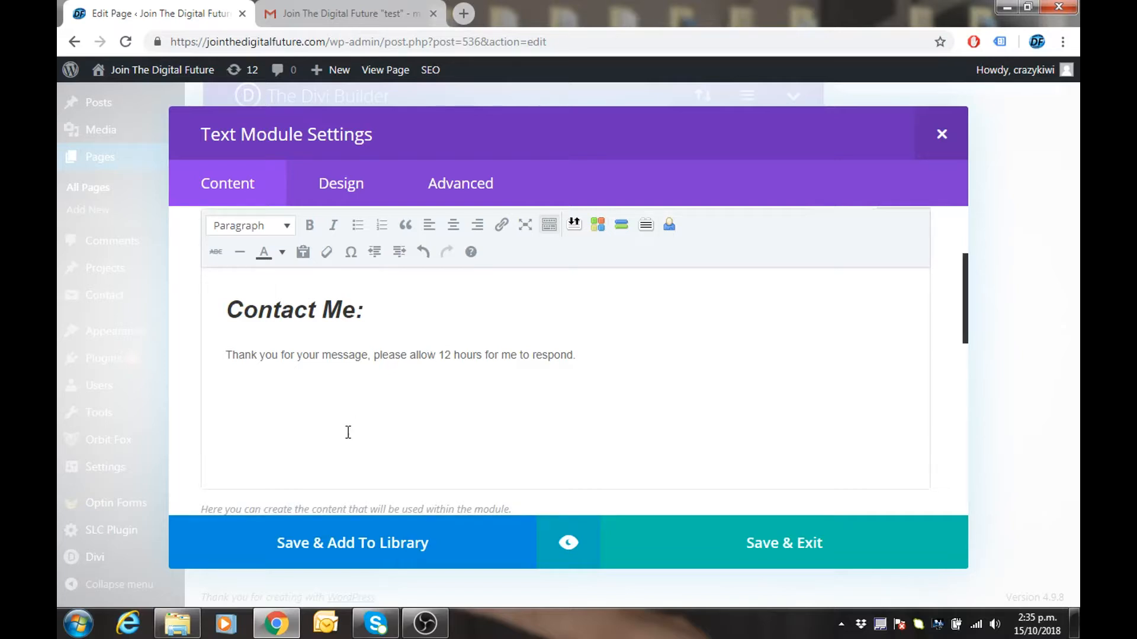
pyautogui.rightClick(228, 435)
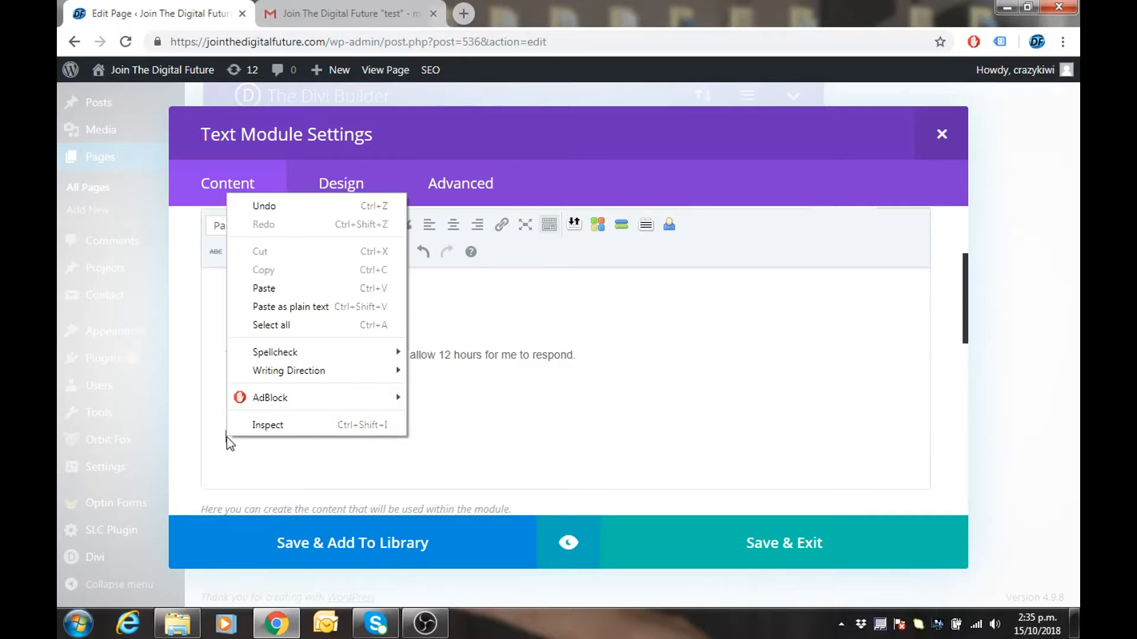
pyautogui.click(264, 288)
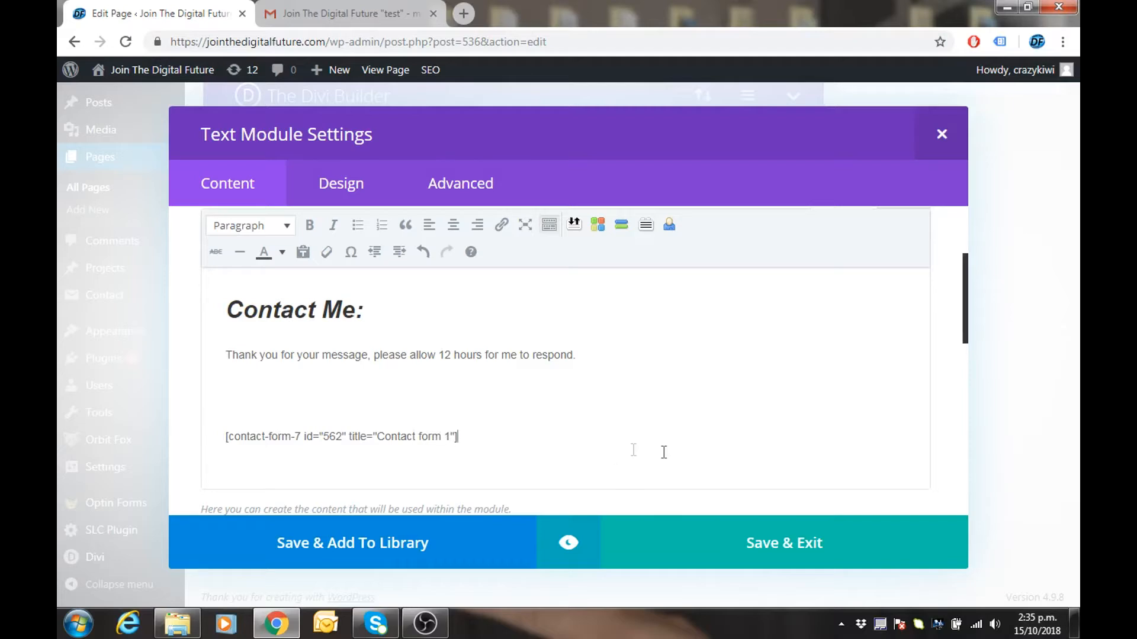
pyautogui.click(777, 544)
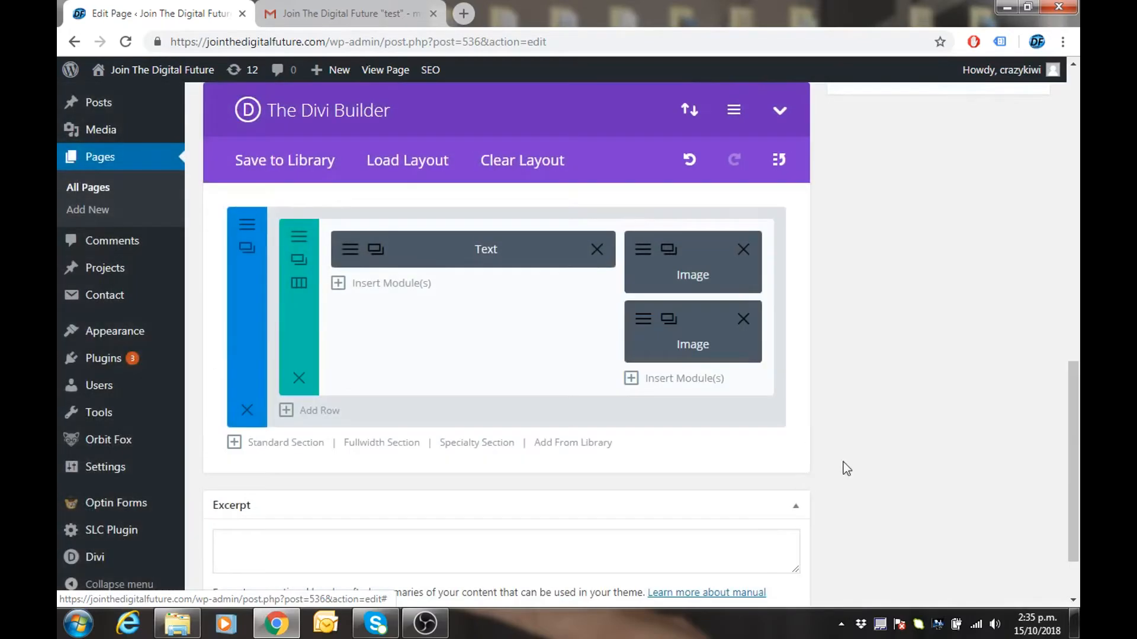
# - Update the Contact Me page and open its live version from the permalink
pyautogui.scroll(8, 932, 426)
pyautogui.click(1013, 282)
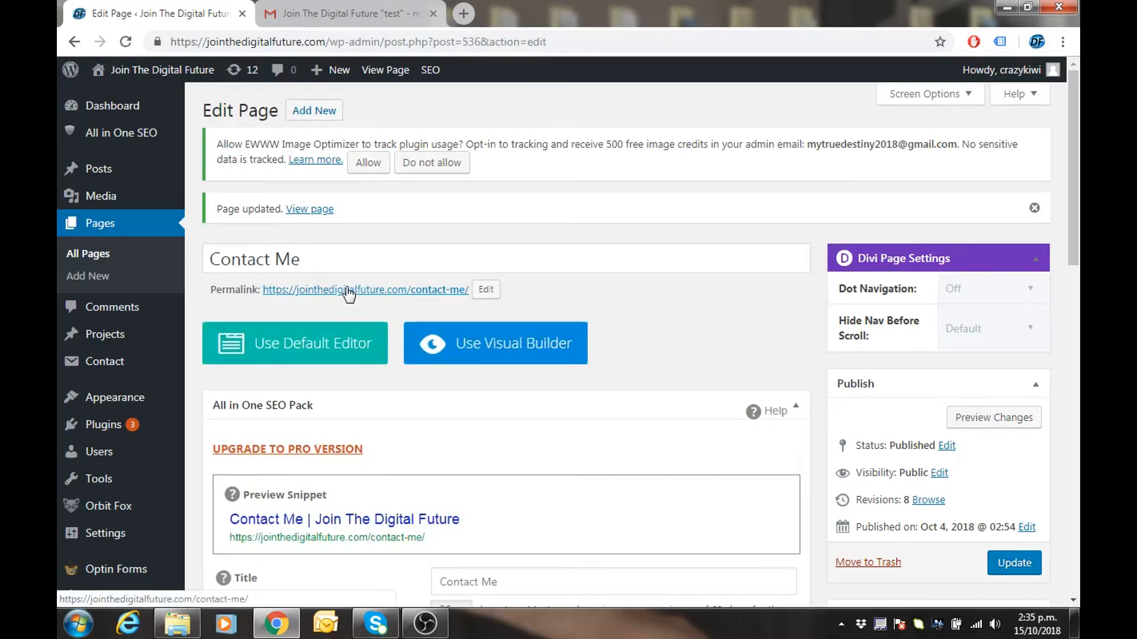
pyautogui.click(349, 292)
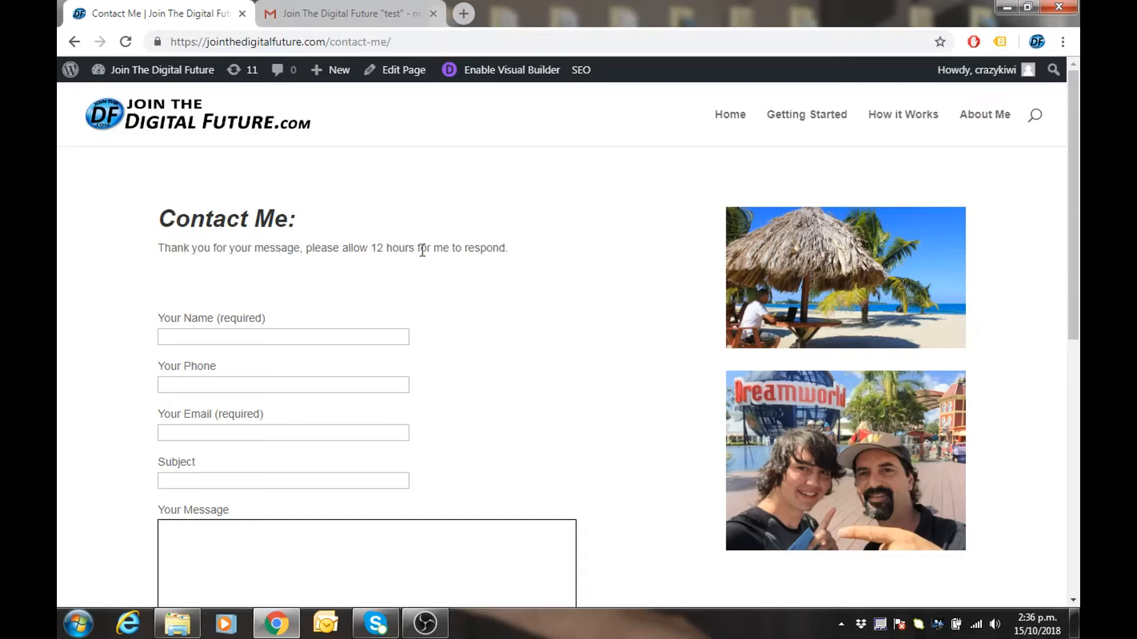
# - Look over the live contact form's fields, from the name down to the package, bag and "How did you find me" choices
pyautogui.scroll(-3, 535, 297)
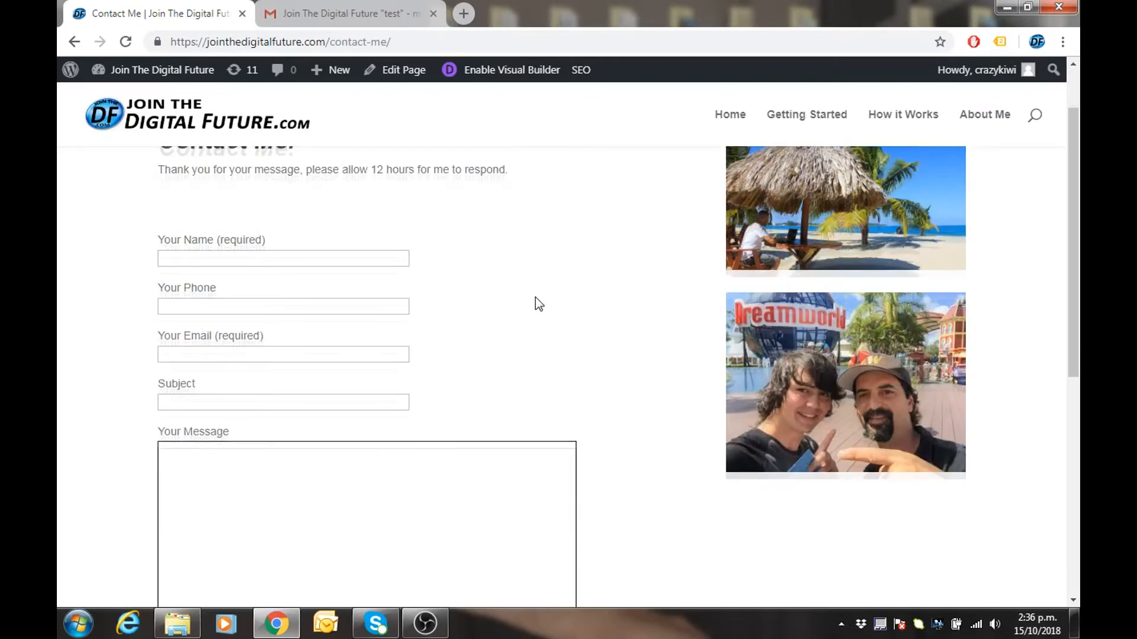
pyautogui.scroll(3, 373, 272)
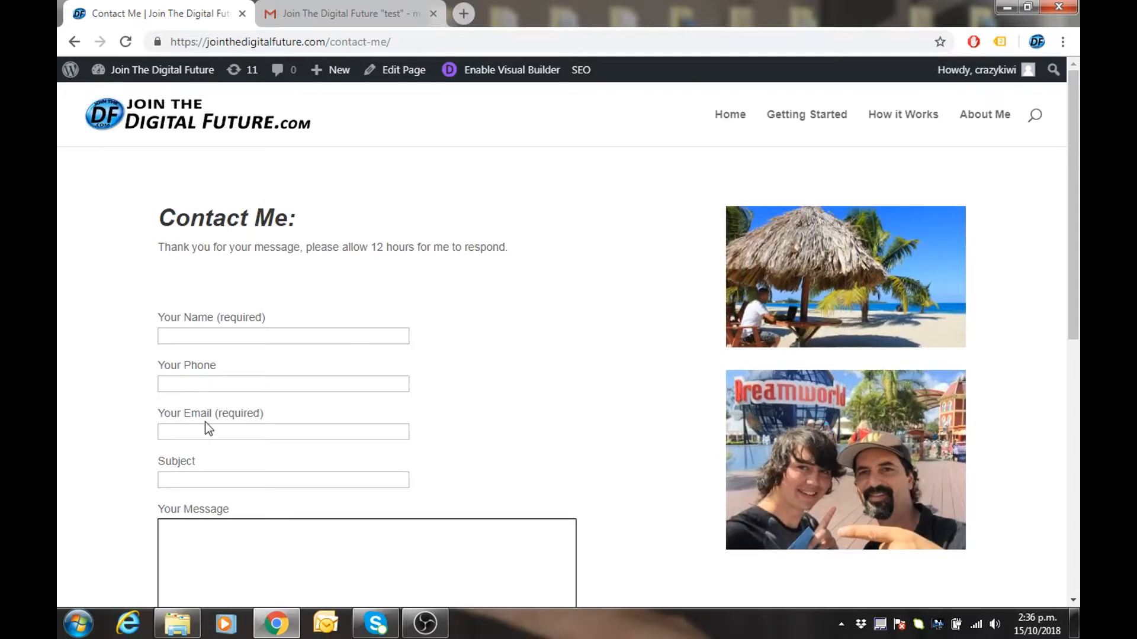
pyautogui.scroll(-4, 386, 474)
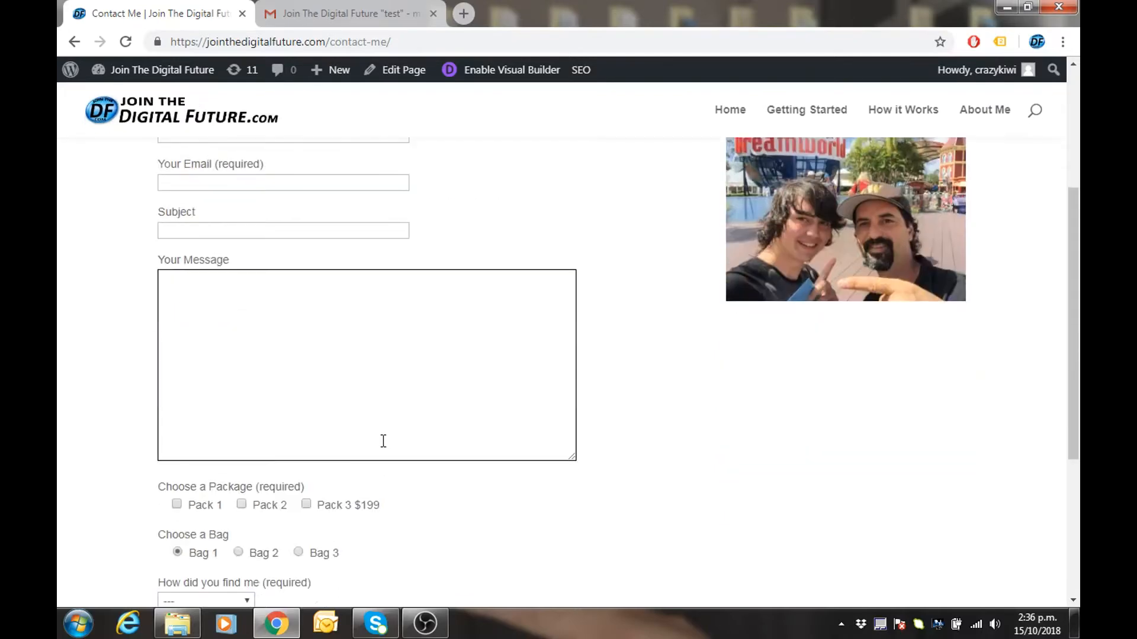
pyautogui.scroll(-3, 383, 441)
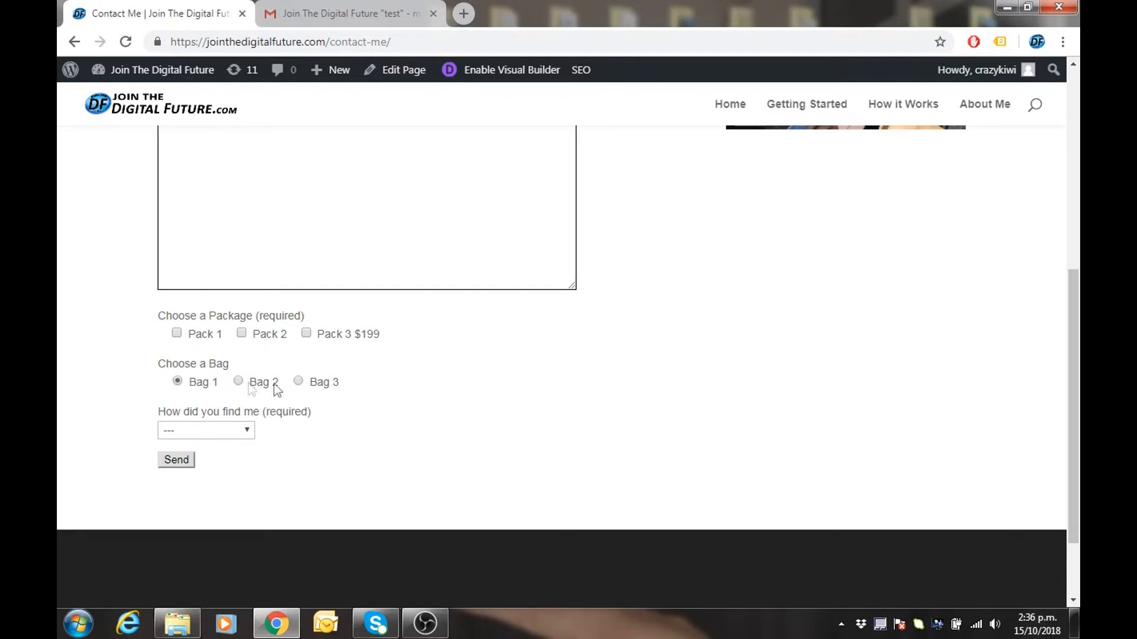
pyautogui.scroll(7, 343, 417)
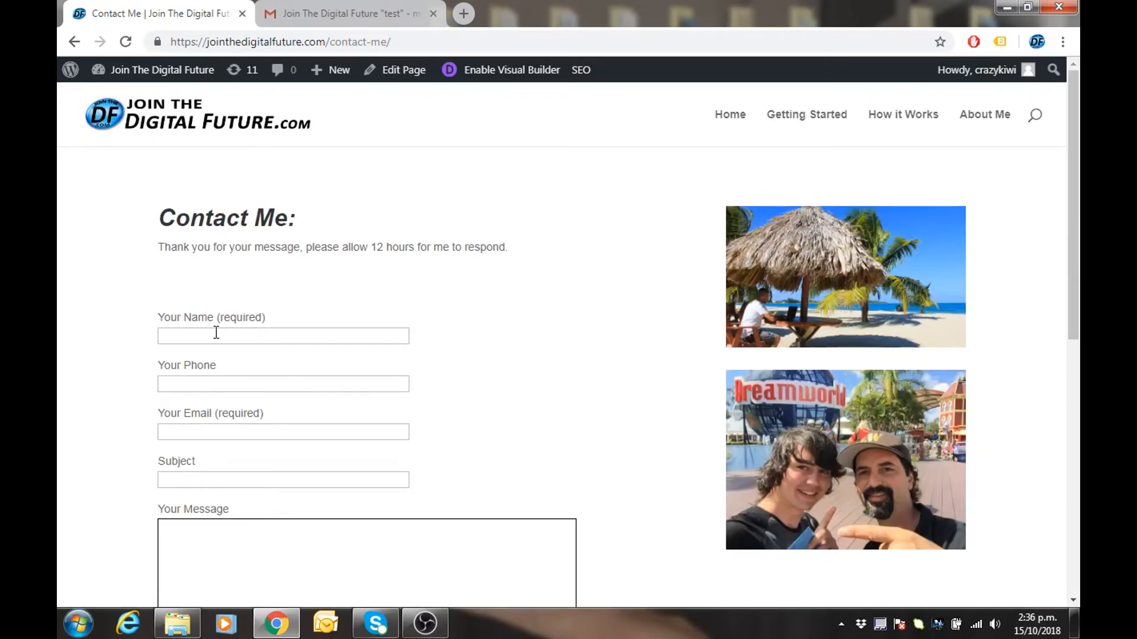
# - Fill in the sender's name, phone number and e-mail from the saved suggestions and set the subject to "test"
pyautogui.click(216, 333)
pyautogui.click(227, 368)
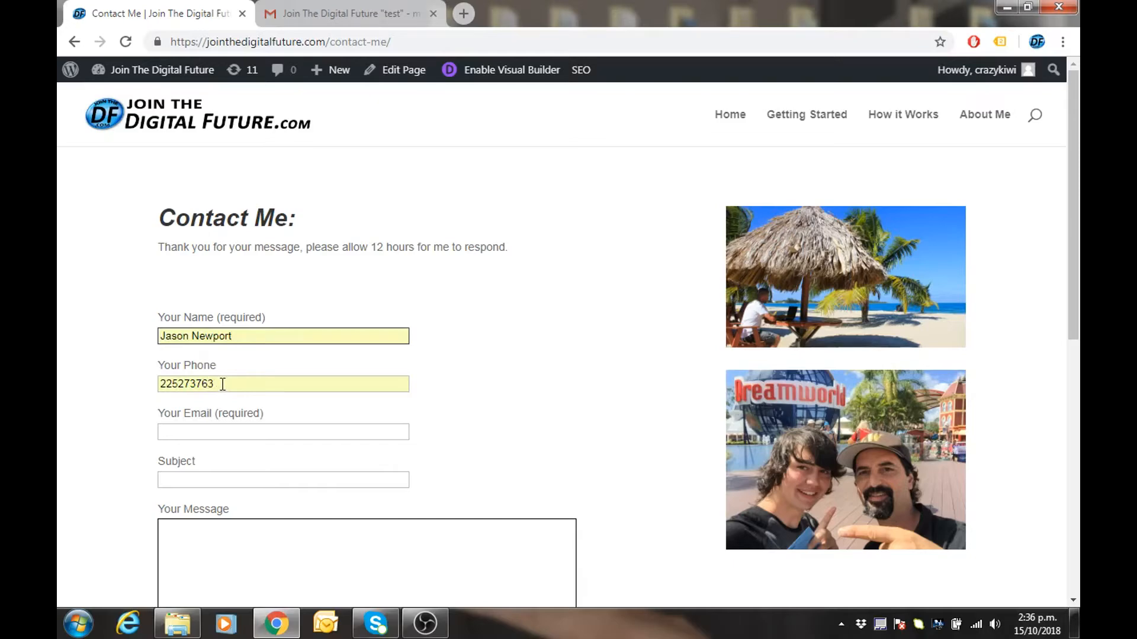
pyautogui.click(198, 431)
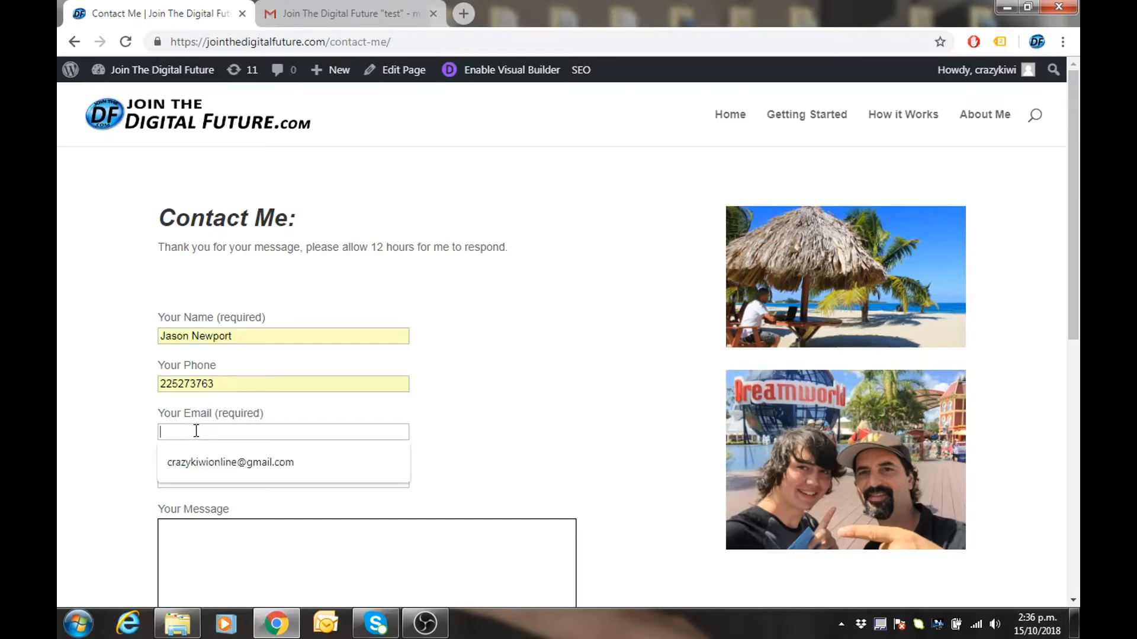
pyautogui.click(208, 456)
pyautogui.click(195, 479)
pyautogui.click(196, 512)
# - Enter "Thank you :-)" as the contact form's message
pyautogui.scroll(-5, 244, 379)
pyautogui.click(259, 243)
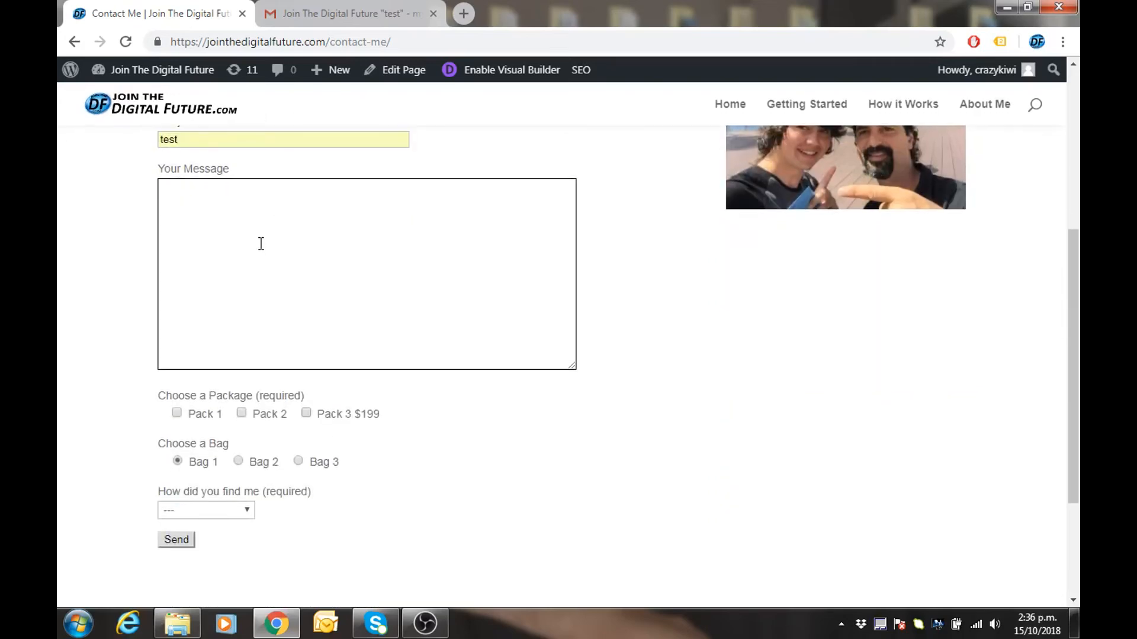
pyautogui.write('Thank you :-)')
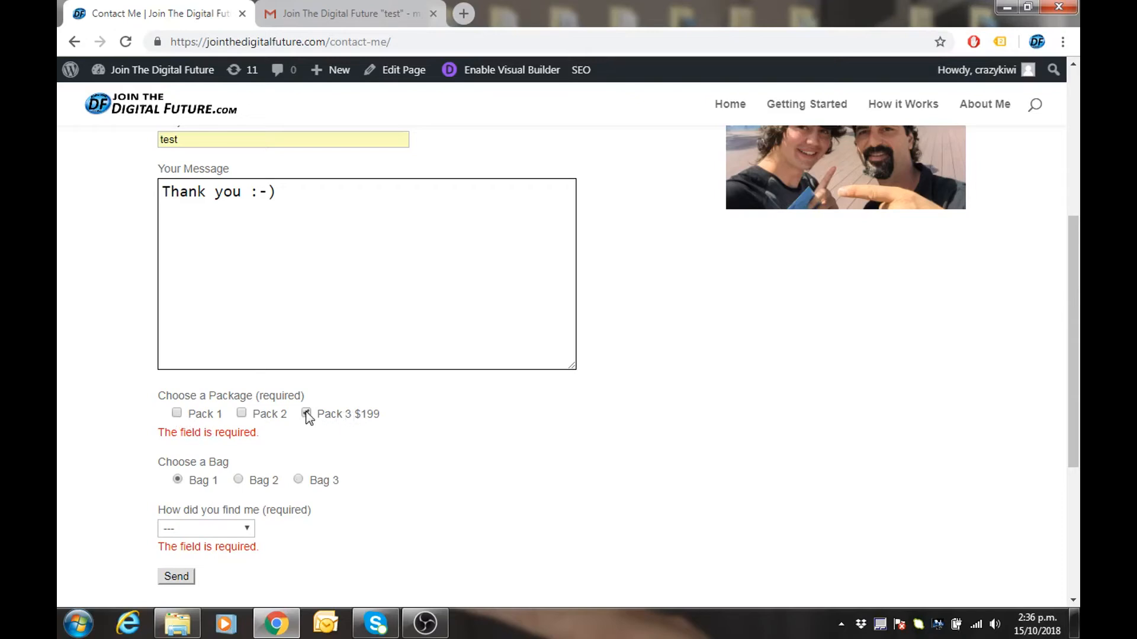
# - Choose Pack 3 $199, Bag 2 and Google as the way of finding the site, and send the contact form
pyautogui.click(178, 479)
pyautogui.click(248, 529)
pyautogui.click(229, 556)
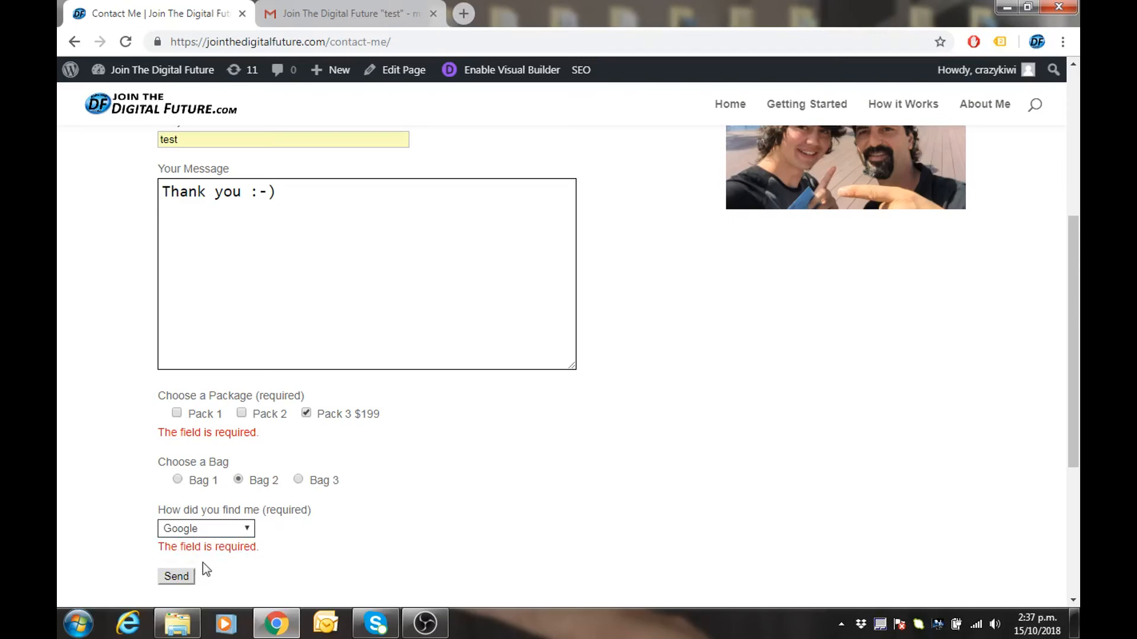
pyautogui.click(176, 577)
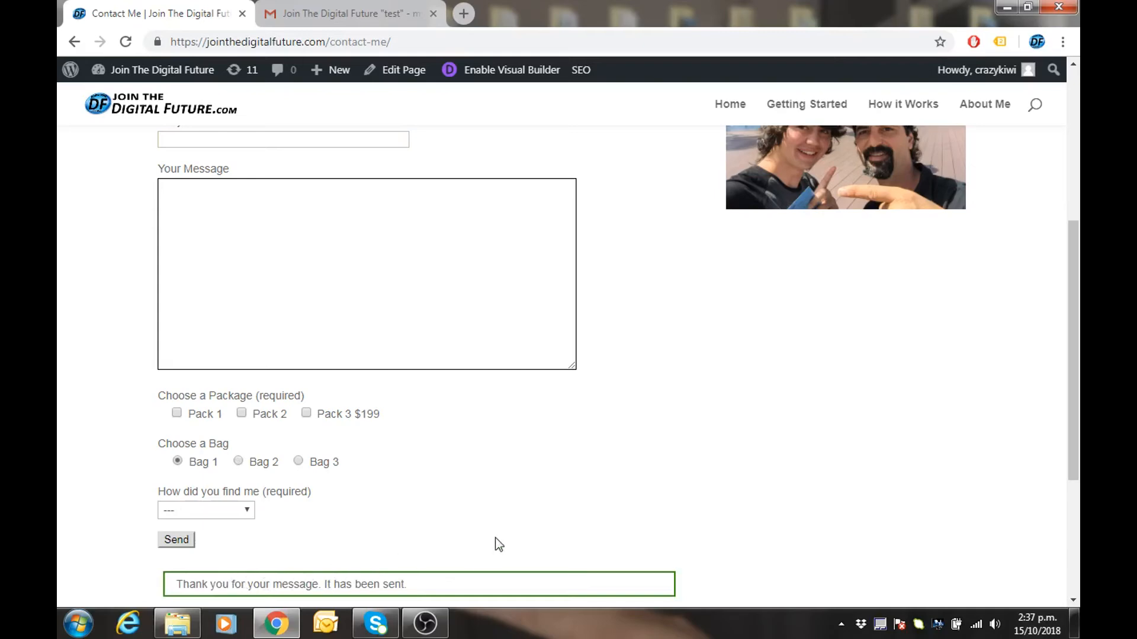
pyautogui.scroll(5, 554, 470)
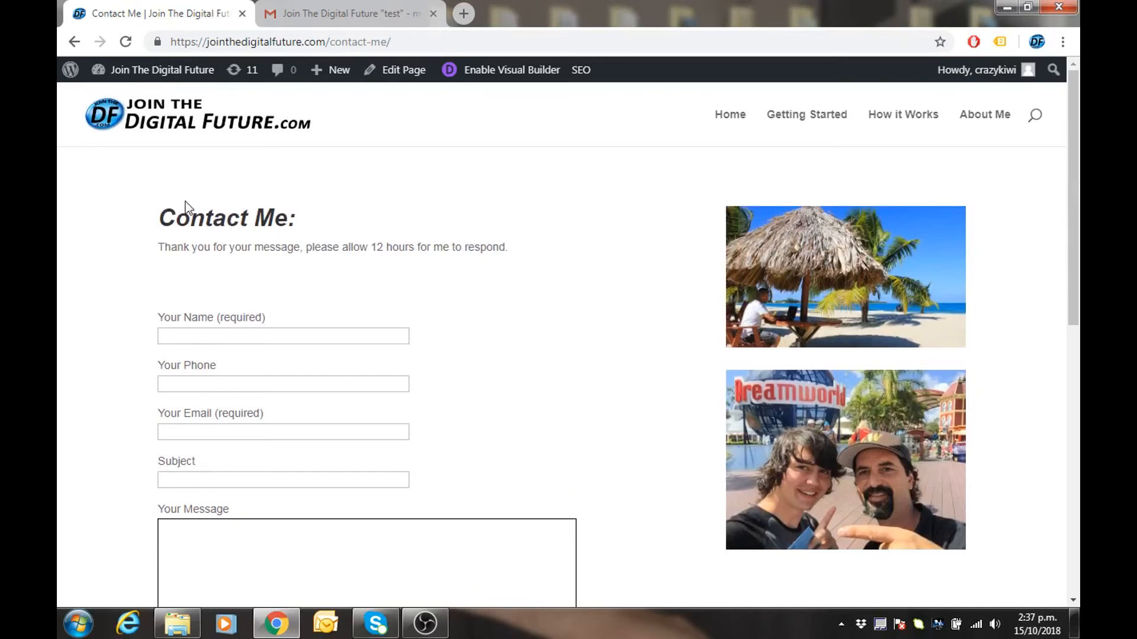
# - Switch to Gmail, open the newest "test" form e-mail in the inbox and check its full content, including the trimmed part
pyautogui.click(349, 14)
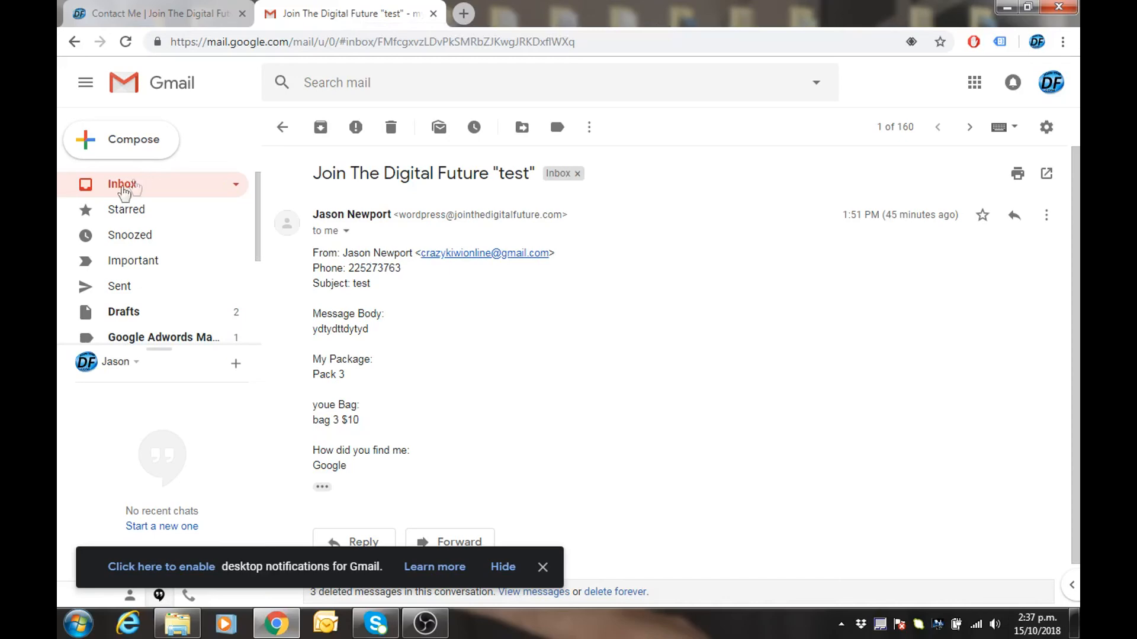
pyautogui.click(113, 188)
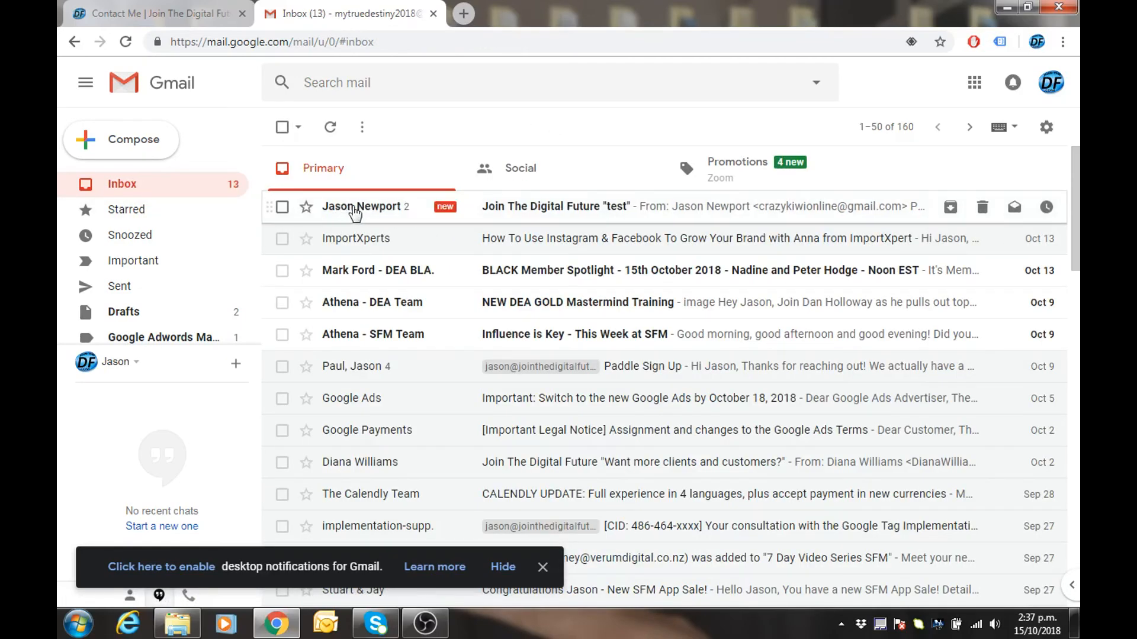
pyautogui.moveTo(367, 210)
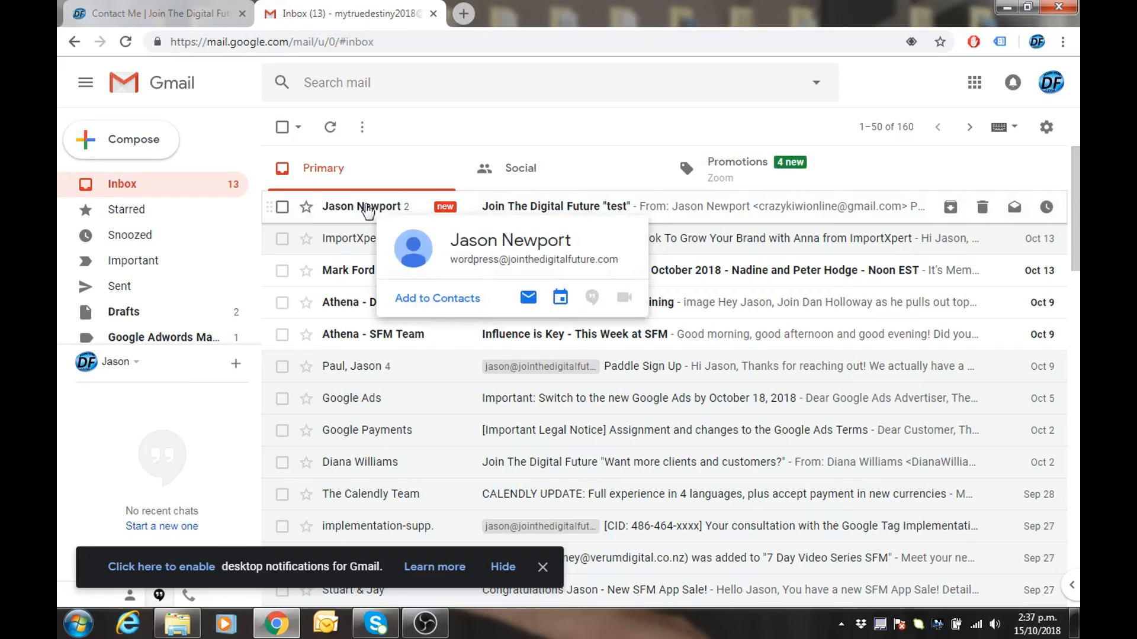
pyautogui.click(367, 210)
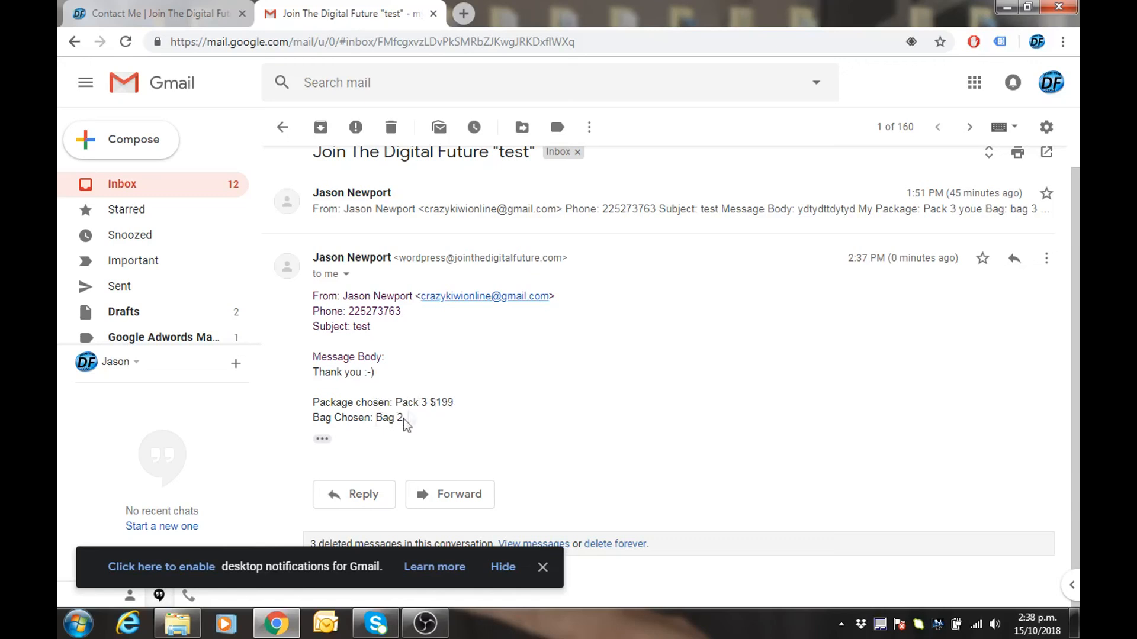
pyautogui.click(321, 439)
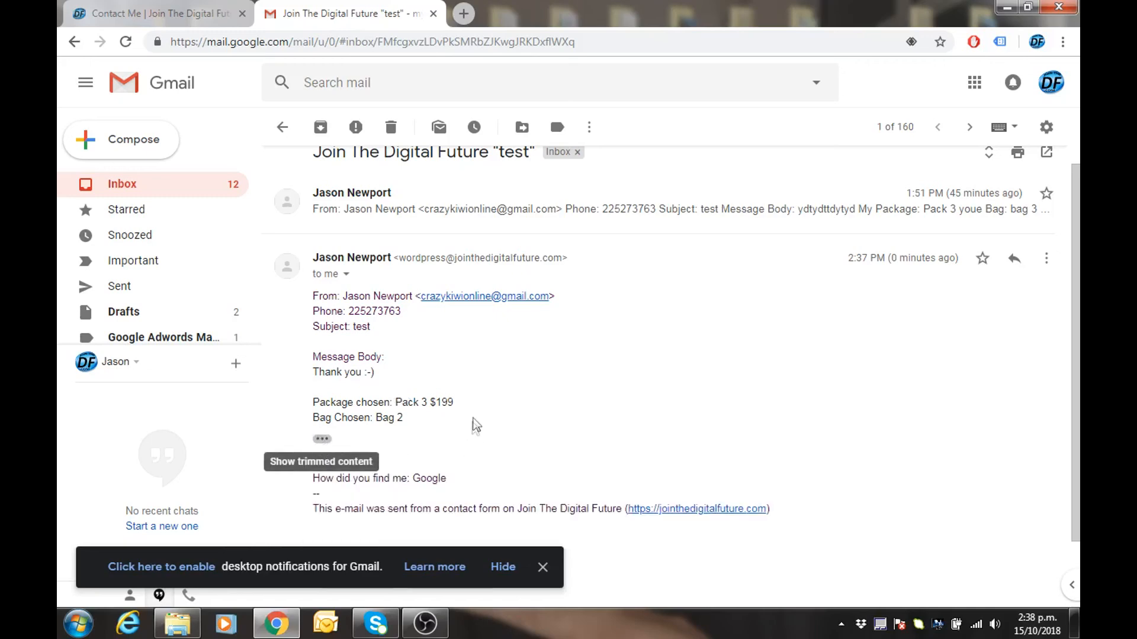
pyautogui.scroll(-2, 474, 416)
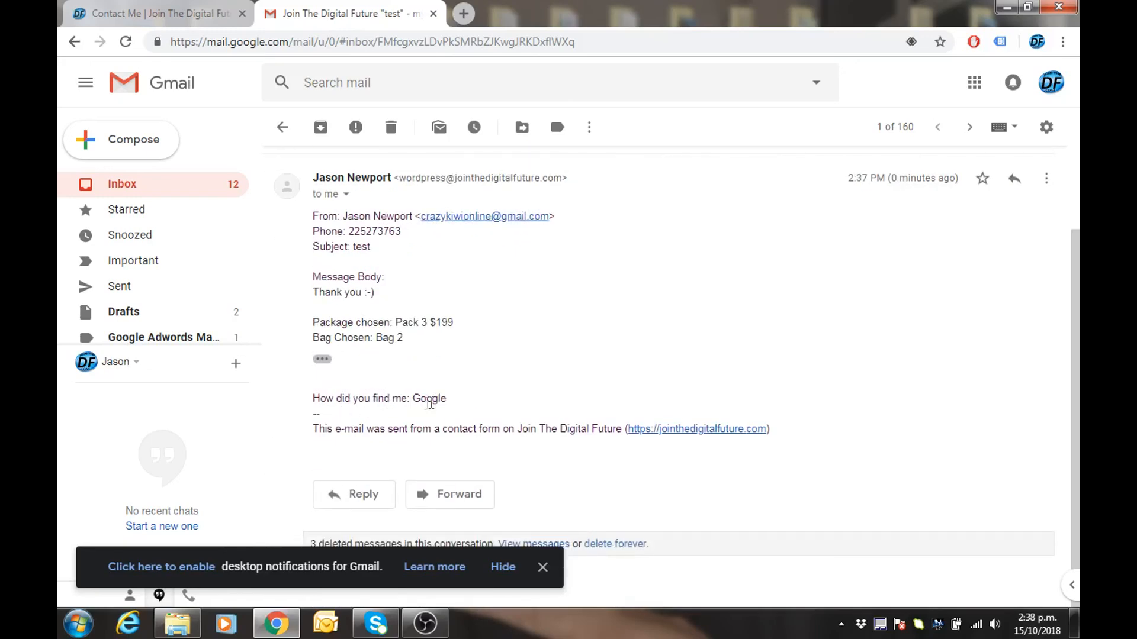